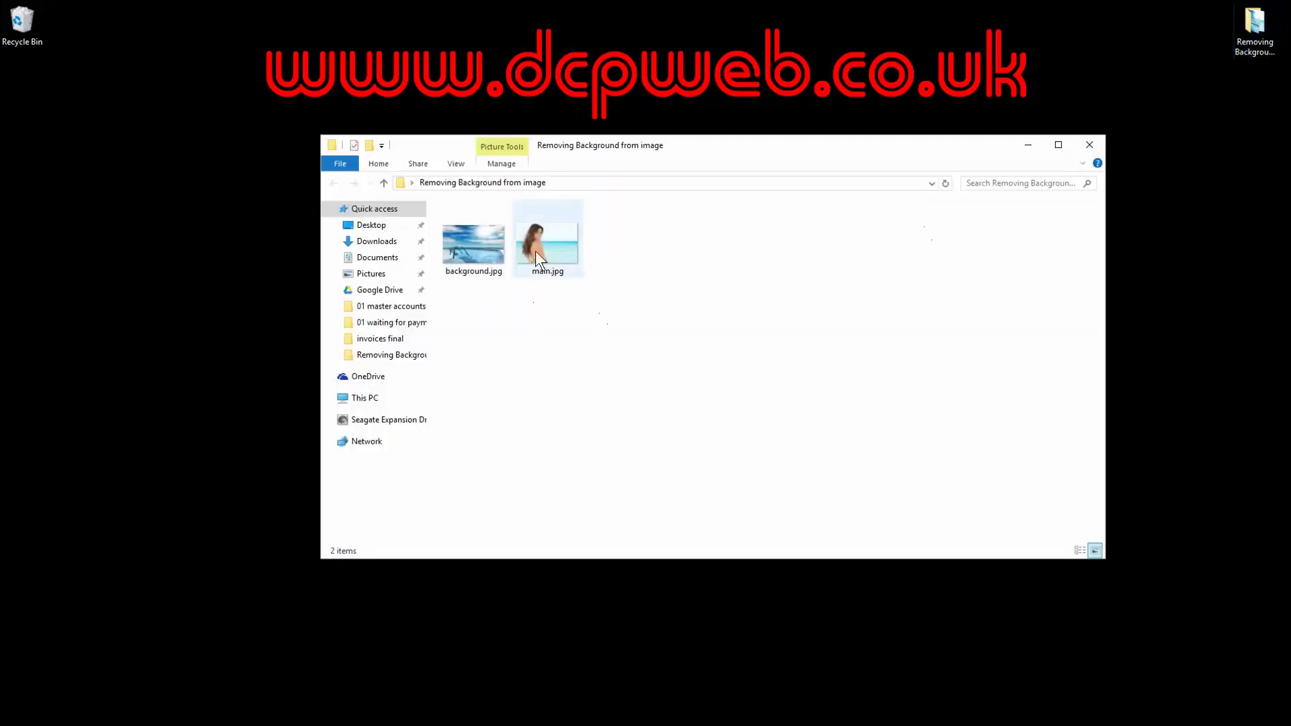
Open main.jpg from the 'Removing Background from image' folder in the Photos viewer
{"action": "double_click", "coordinate": [537, 249]}
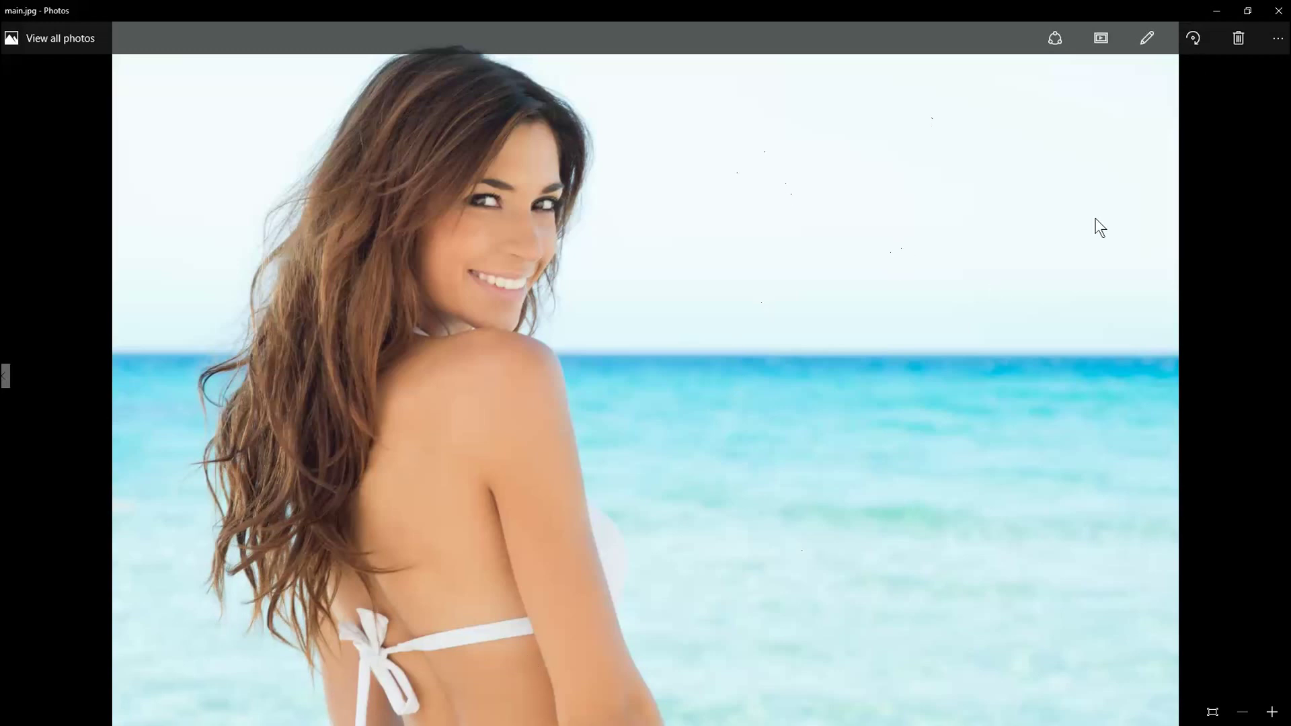
Close the beach photo and preview background.jpg in Photos instead
{"action": "left_click", "coordinate": [1277, 10]}
{"action": "double_click", "coordinate": [545, 242]}
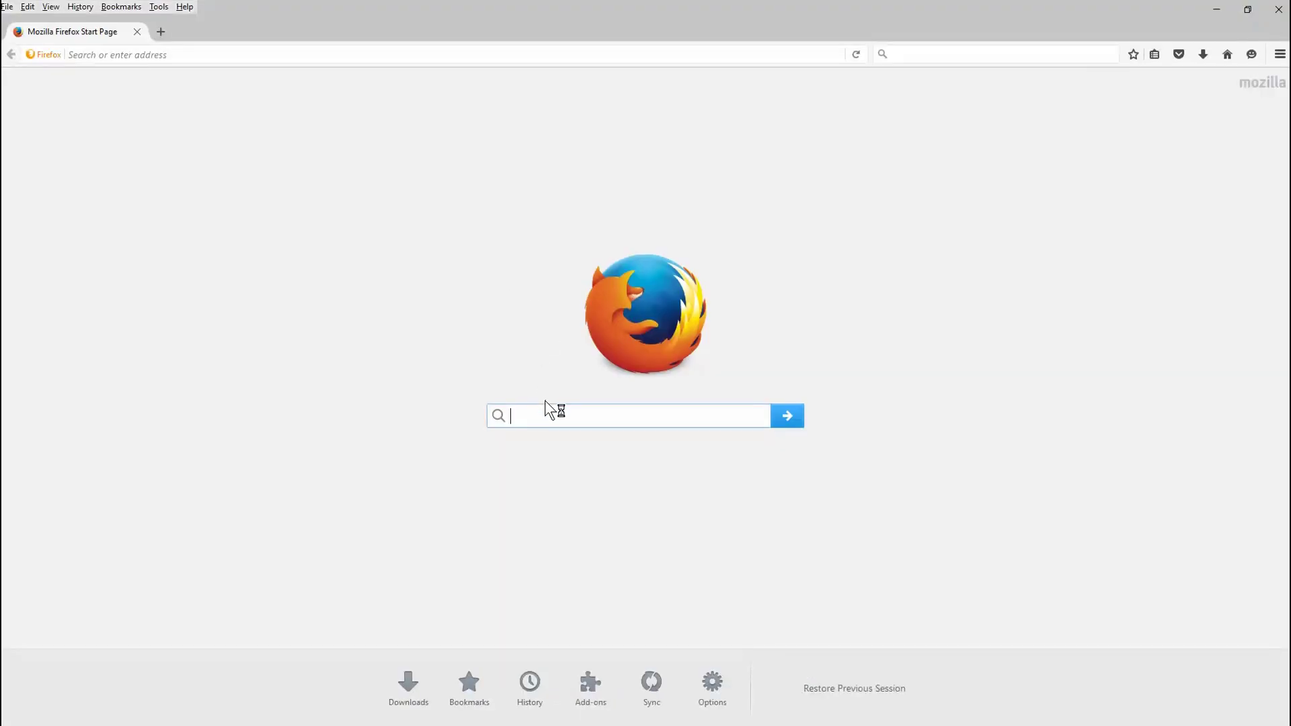
Search for gimp, reach the GIMP 2.8.18 downloads page on gimp.org, then close Firefox
{"action": "type", "text": "gimp"}
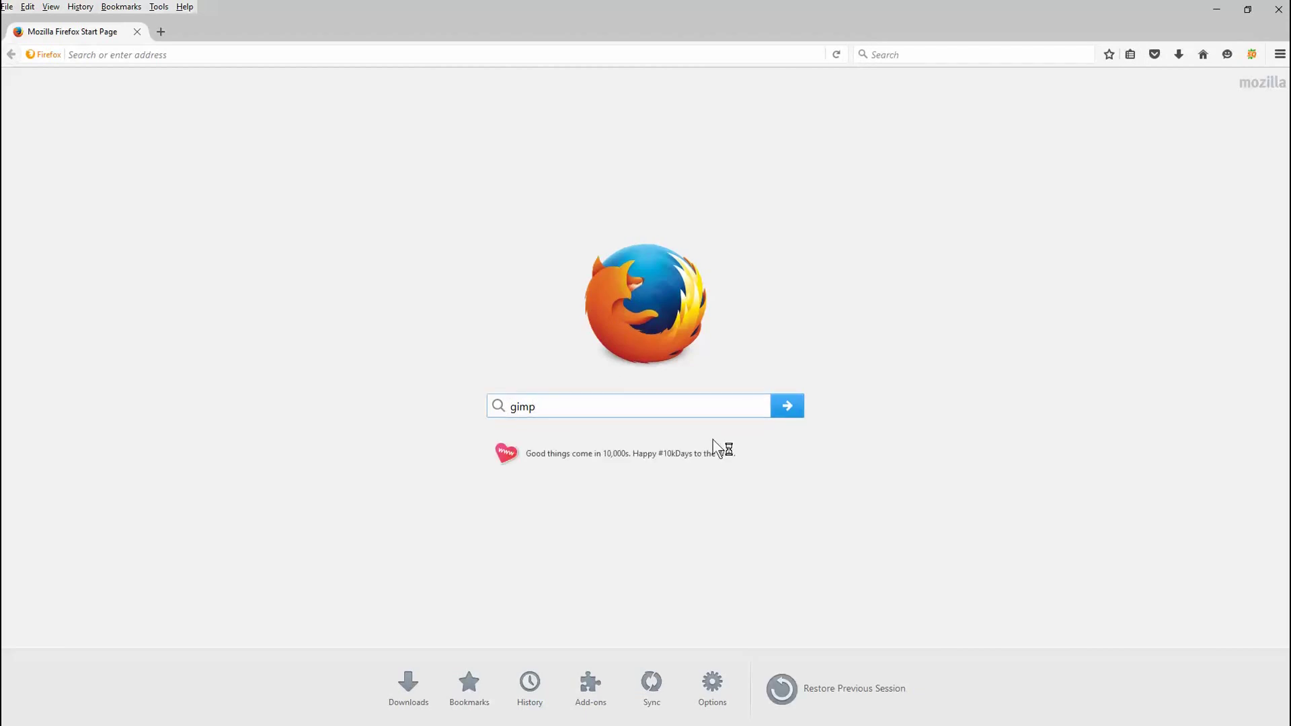
{"action": "key", "text": "Return"}
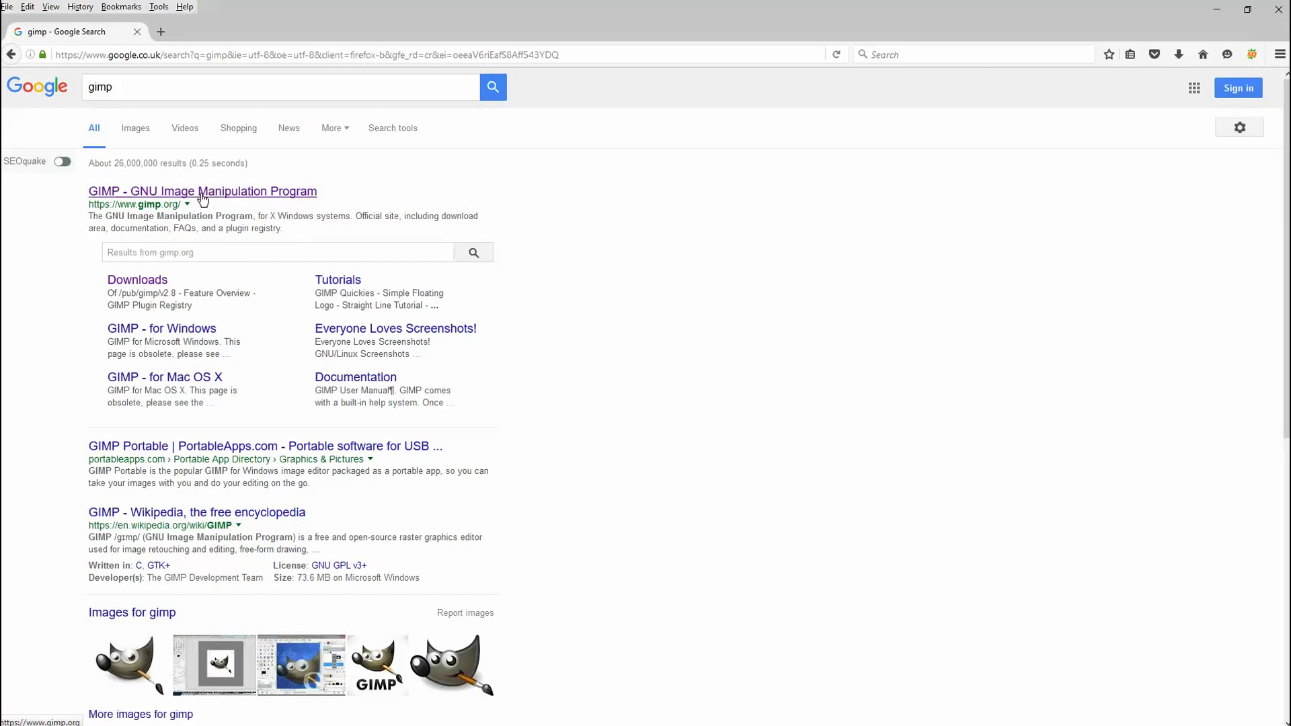
{"action": "left_click", "coordinate": [203, 195]}
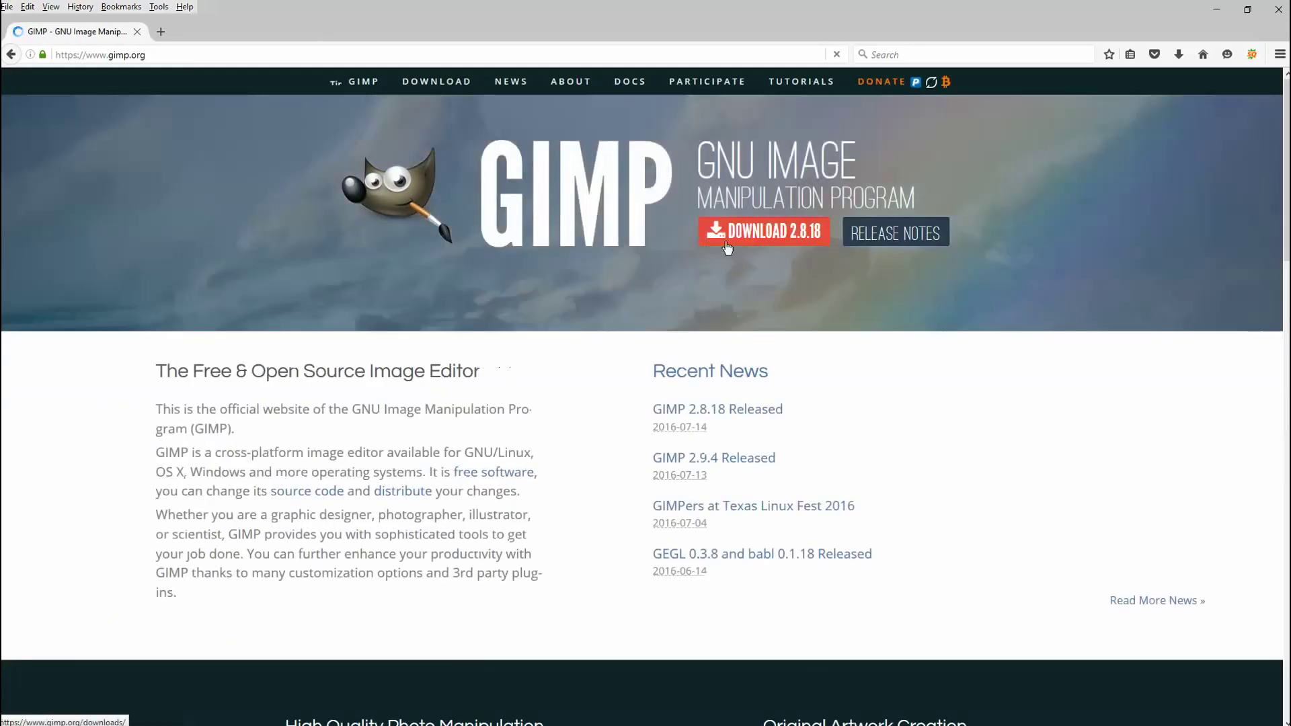
{"action": "left_click", "coordinate": [751, 235]}
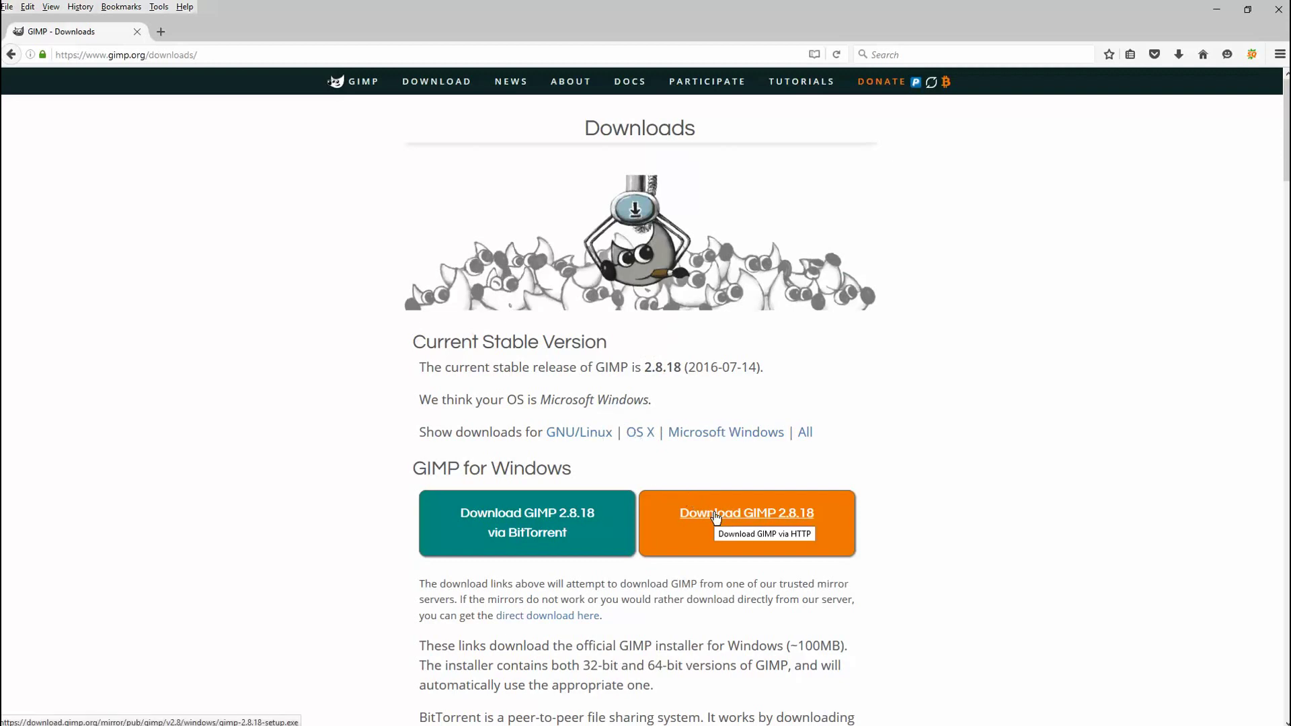
{"action": "left_click", "coordinate": [1278, 10]}
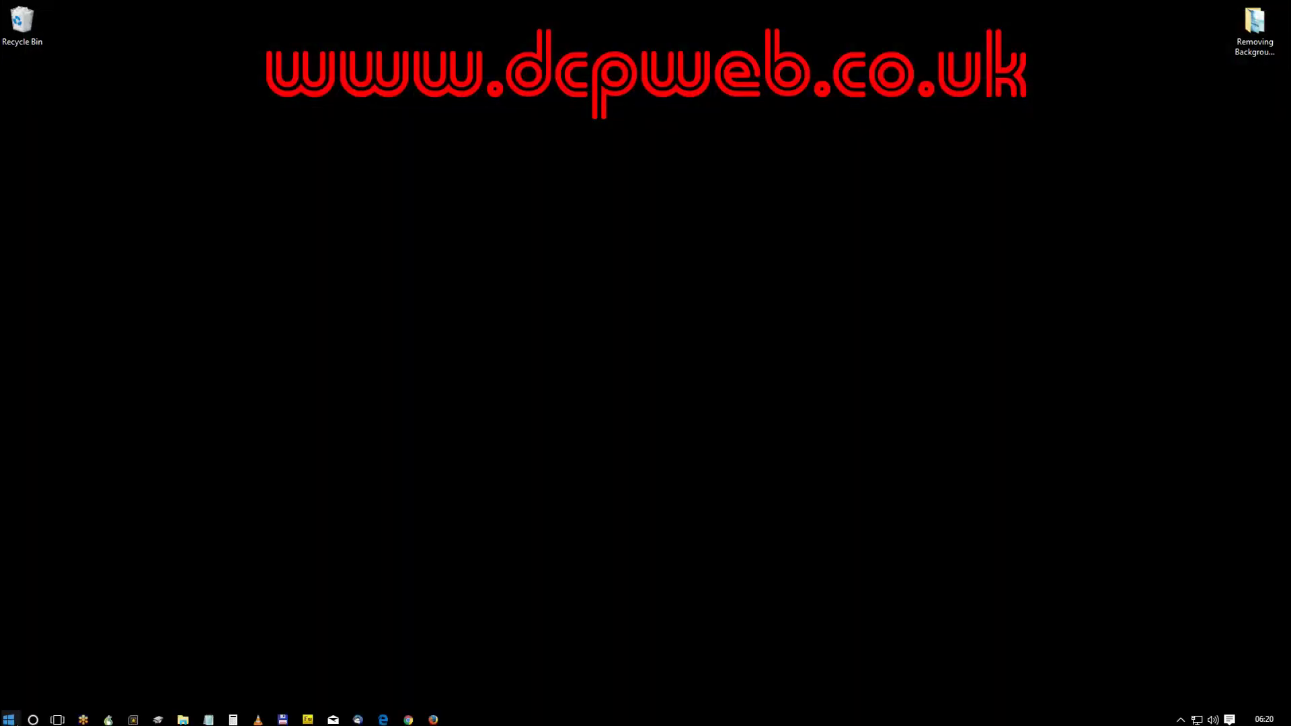
Launch GIMP 2.8 and drag main.jpg in from File Explorer as a 4250×2822 image
{"action": "left_click", "coordinate": [8, 720]}
{"action": "left_click", "coordinate": [202, 435]}
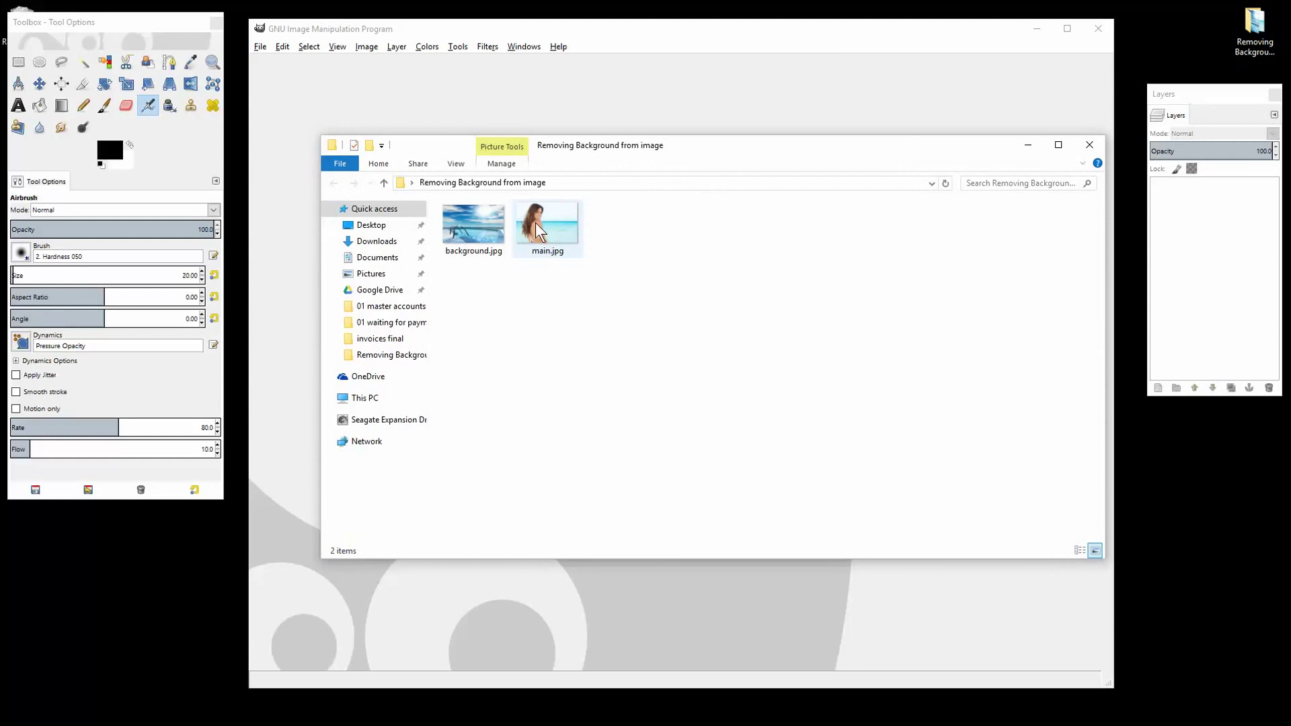
{"action": "left_click_drag", "start_coordinate": [616, 144], "coordinate": [1028, 248]}
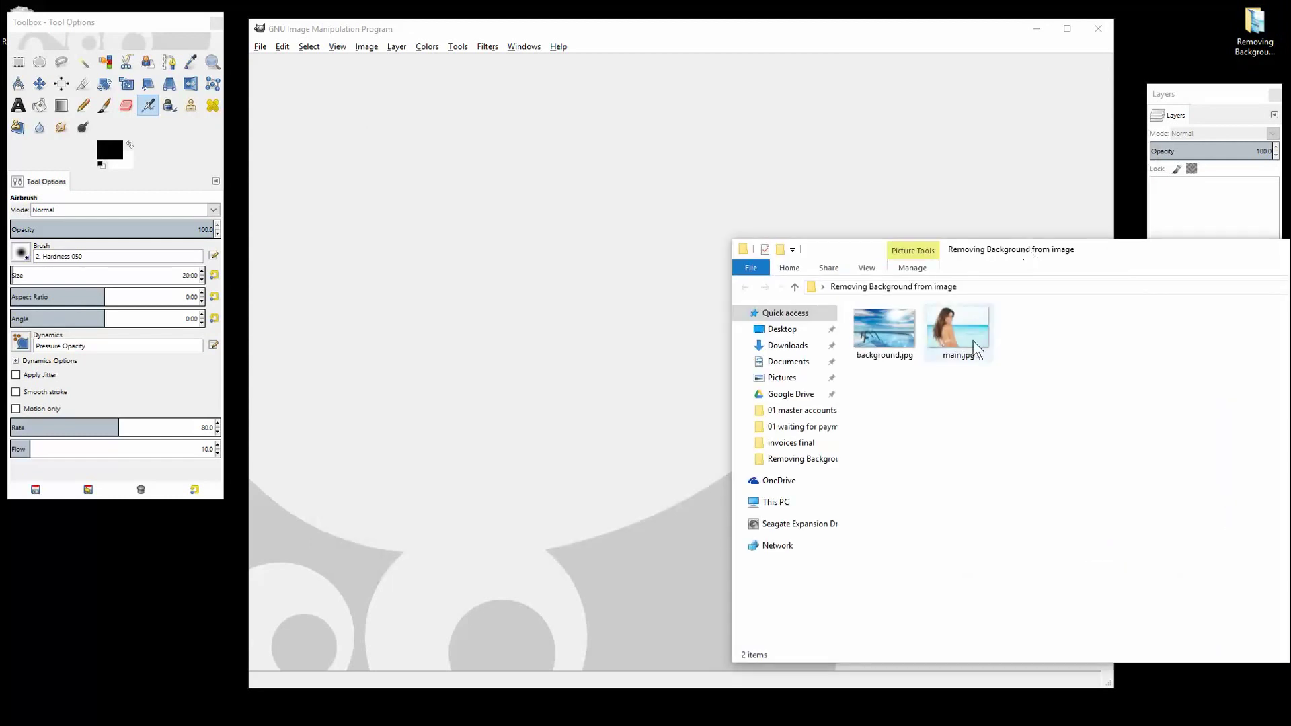
{"action": "left_click_drag", "start_coordinate": [973, 340], "coordinate": [629, 314]}
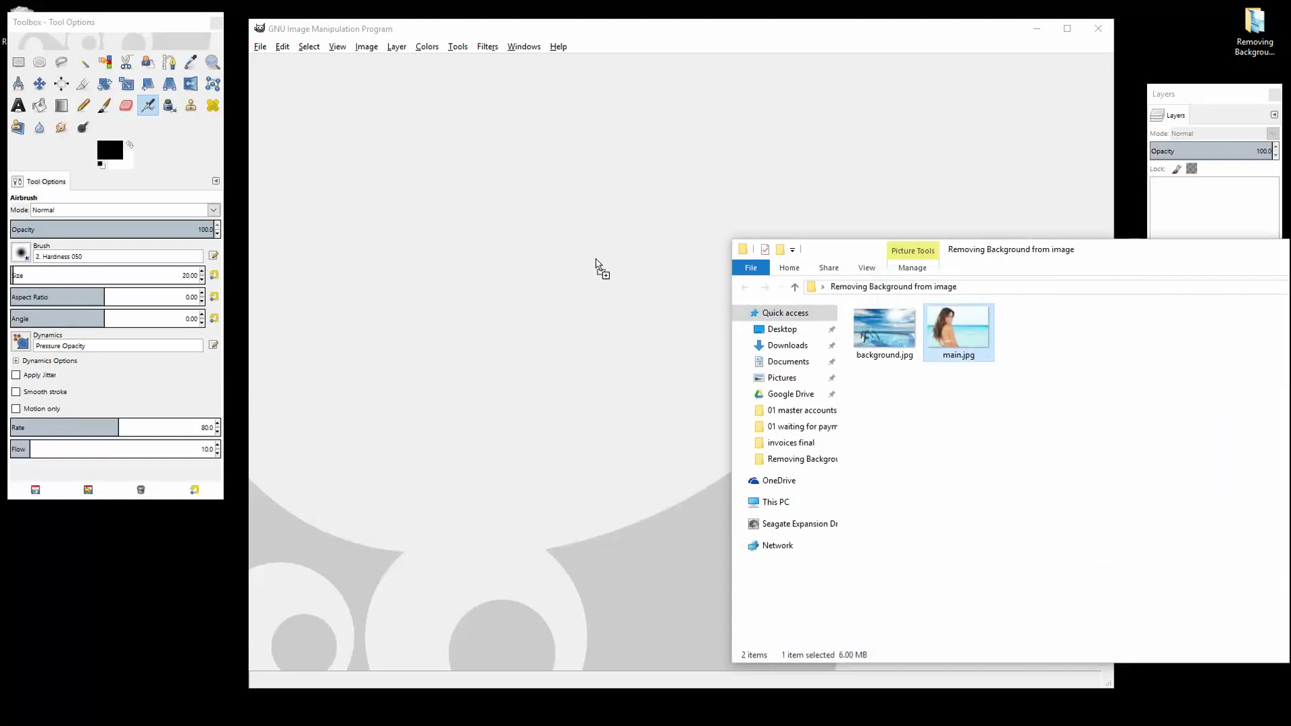
{"action": "left_click_drag", "start_coordinate": [596, 260], "coordinate": [596, 260]}
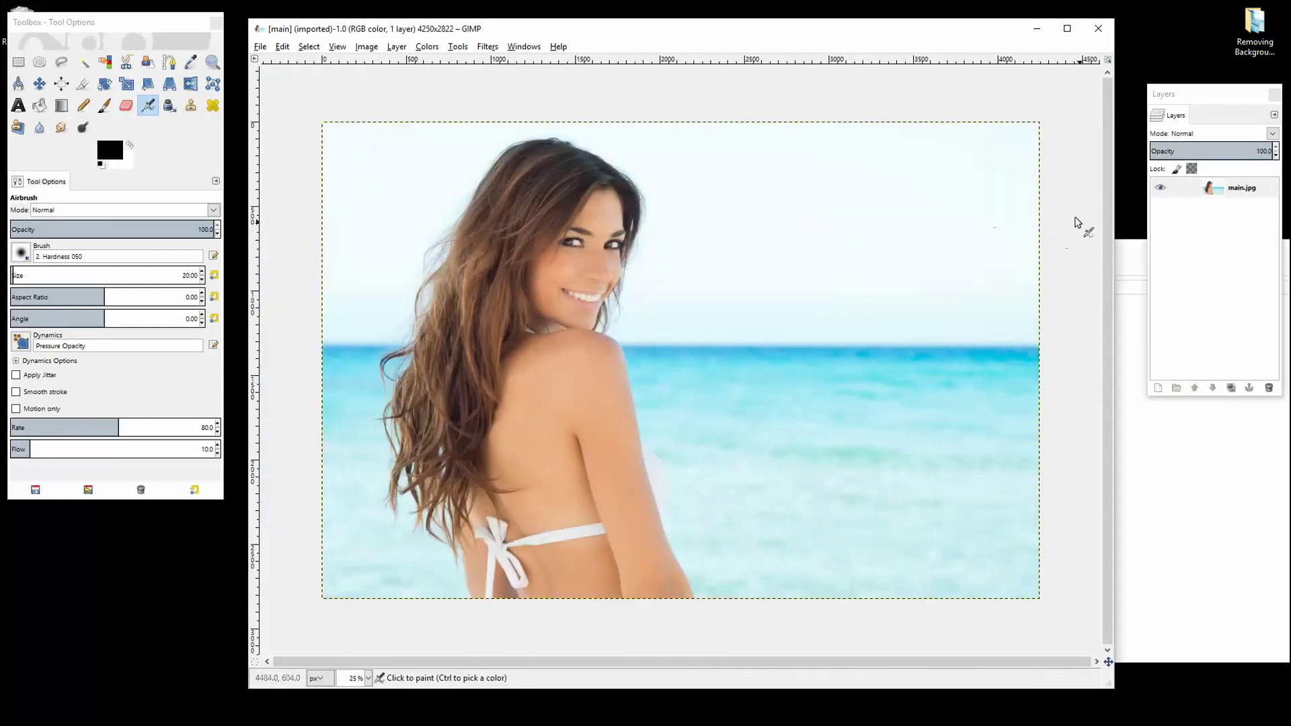
{"action": "left_click", "coordinate": [460, 45]}
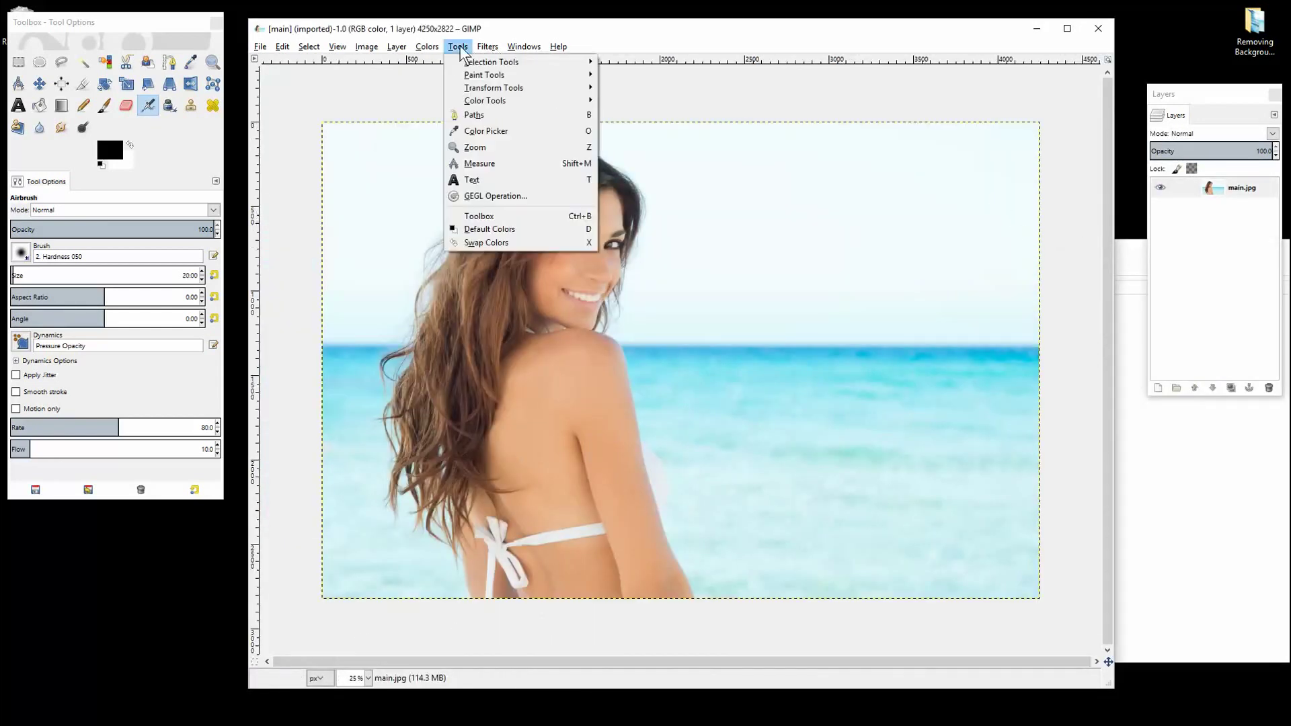
{"action": "left_click", "coordinate": [454, 47]}
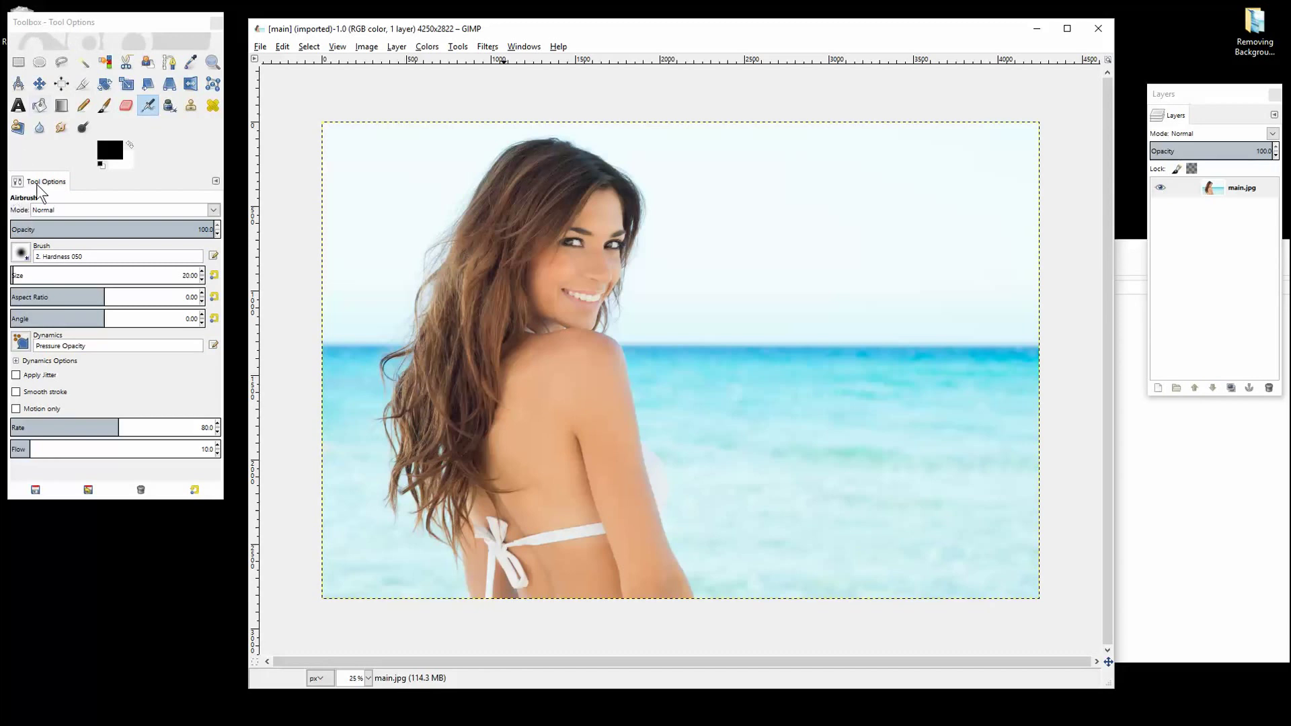
{"action": "left_click", "coordinate": [456, 48]}
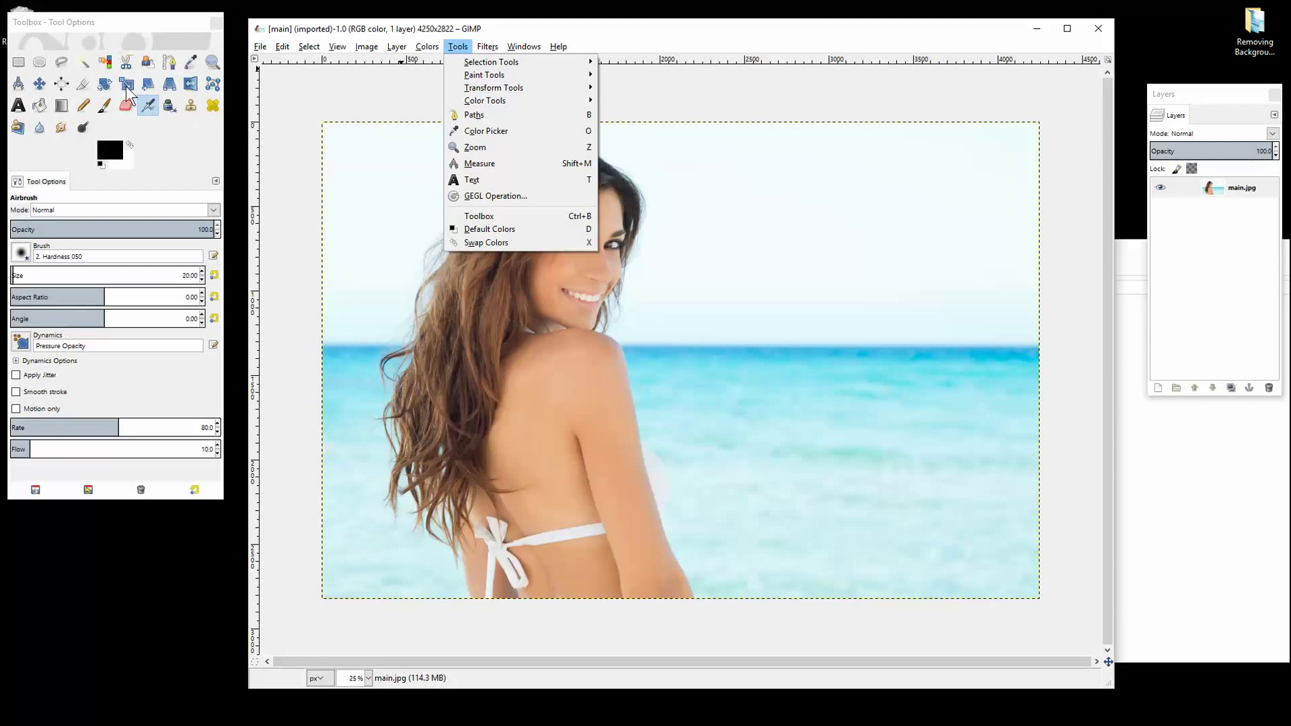
{"action": "mouse_move", "coordinate": [531, 44]}
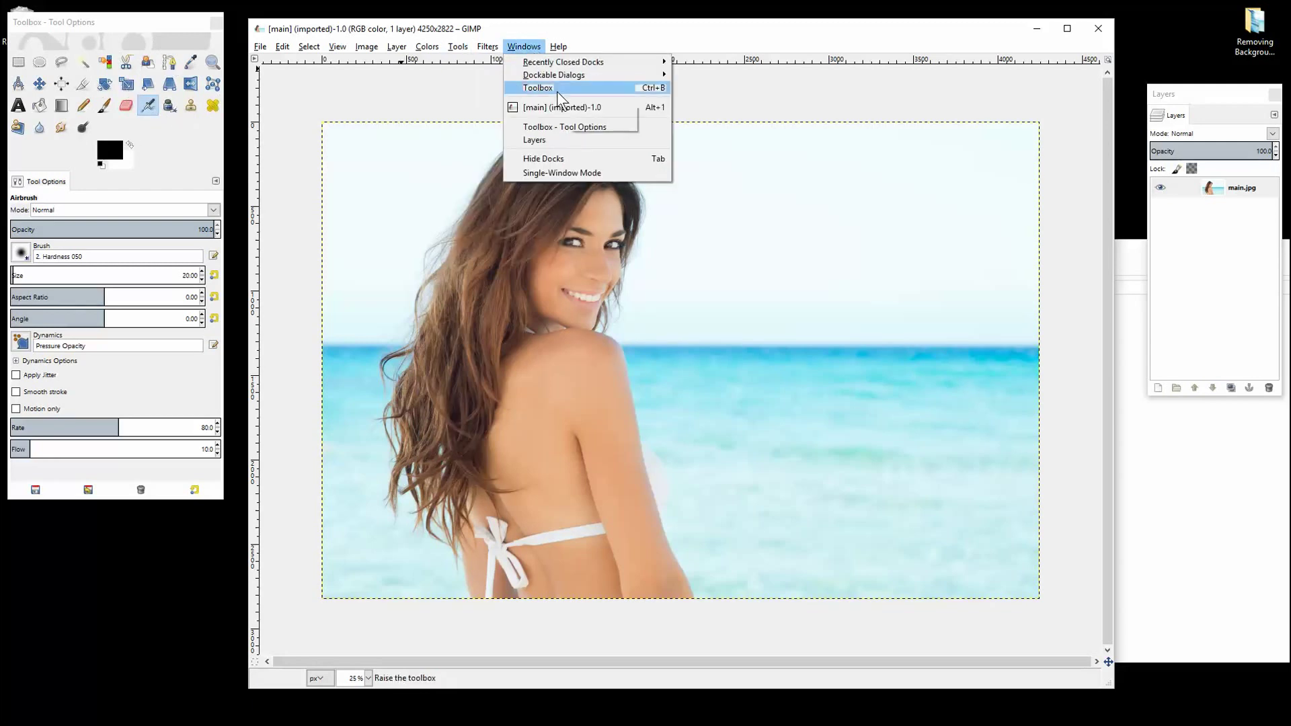
{"action": "mouse_move", "coordinate": [553, 77]}
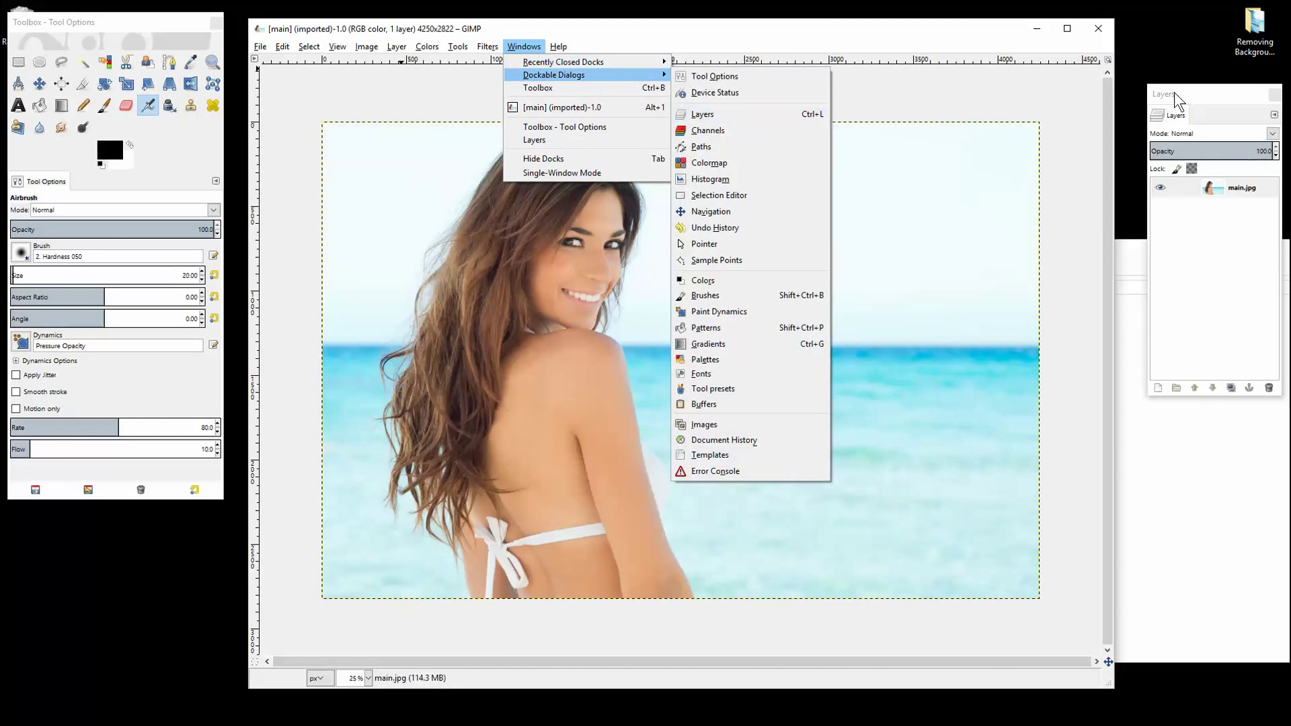
{"action": "key", "text": "Right"}
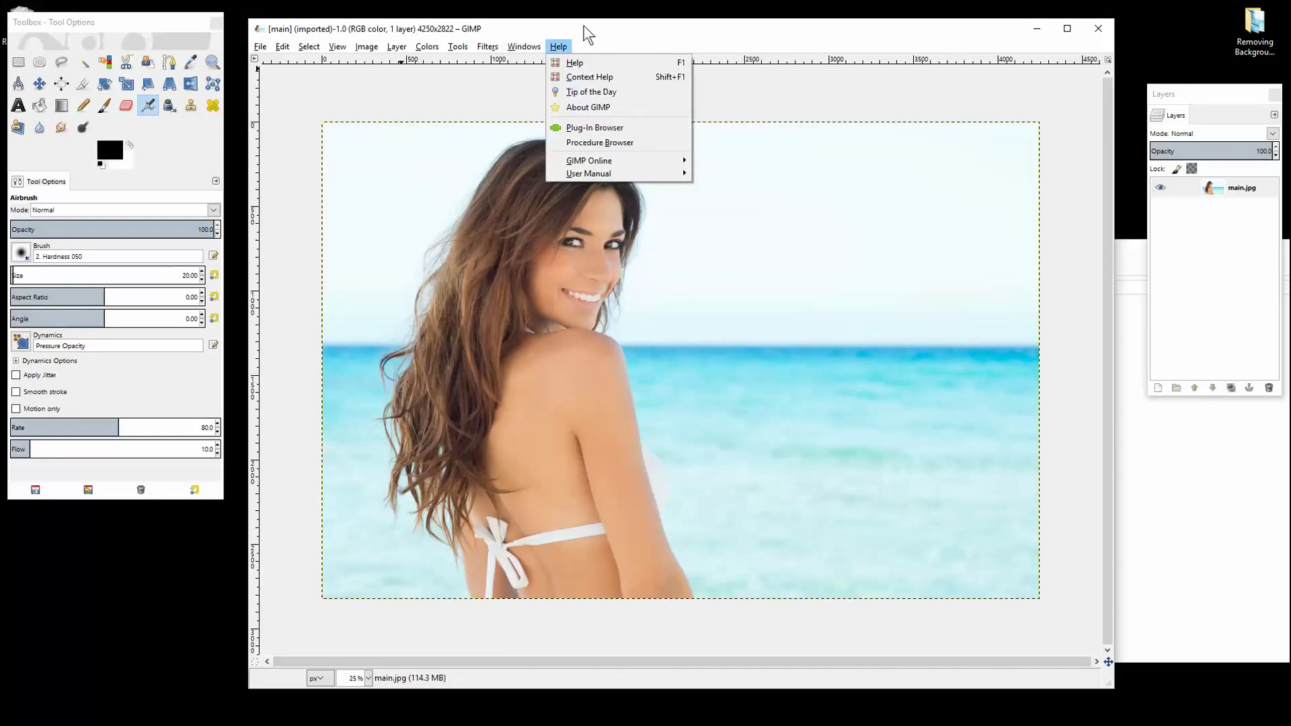
{"action": "key", "text": "Escape"}
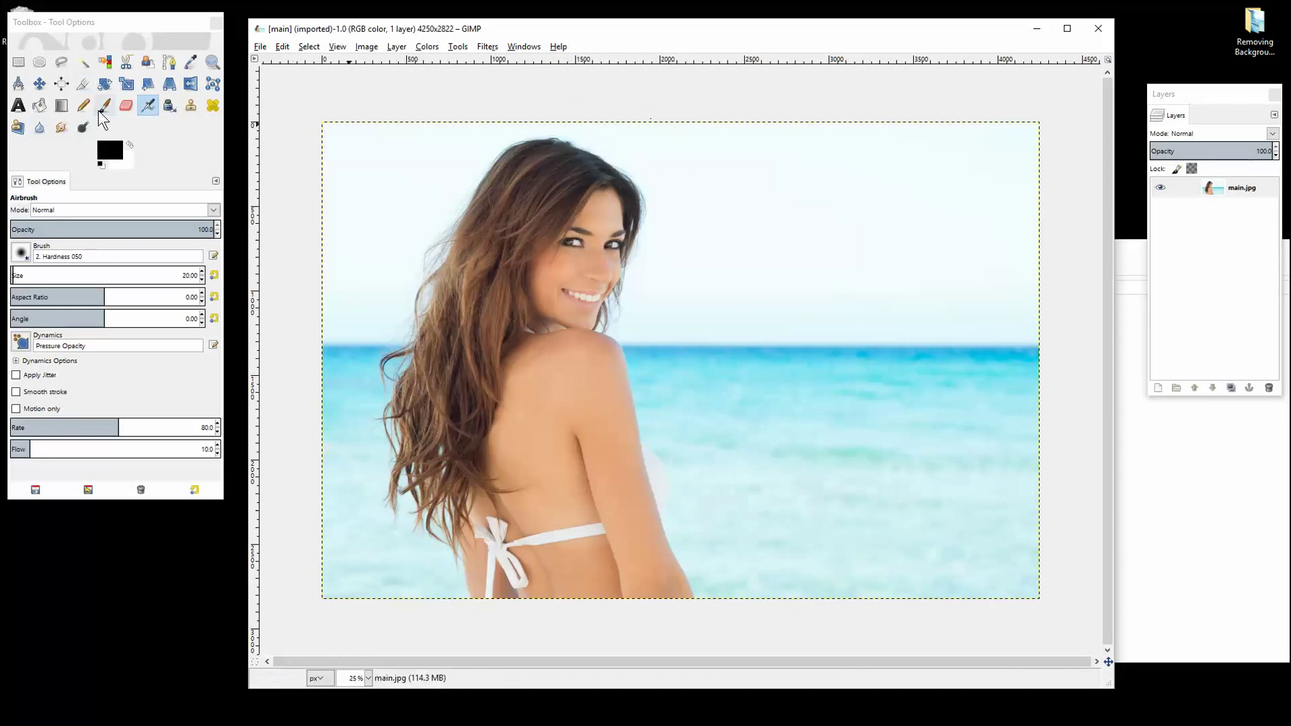
Switch to Fuzzy Select with threshold 20.3 and go to Layer > Transparency
{"action": "left_click", "coordinate": [83, 65]}
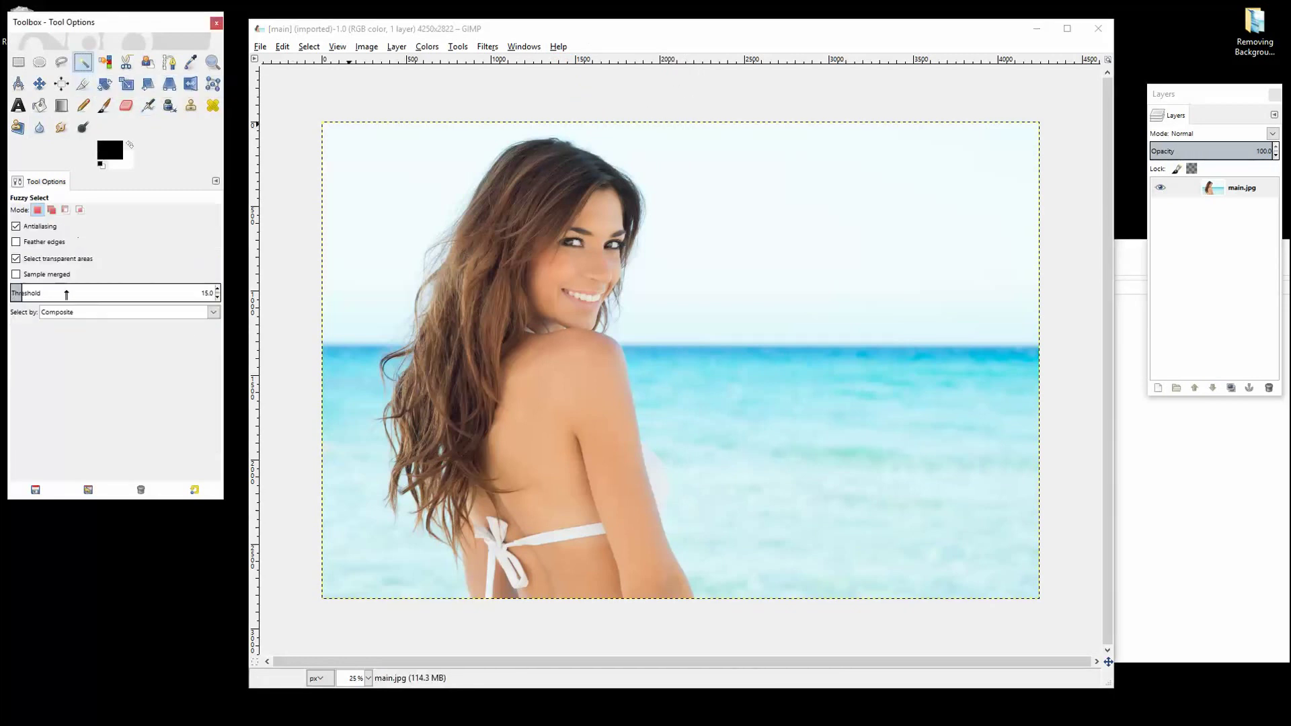
{"action": "left_click_drag", "start_coordinate": [20, 289], "coordinate": [27, 290]}
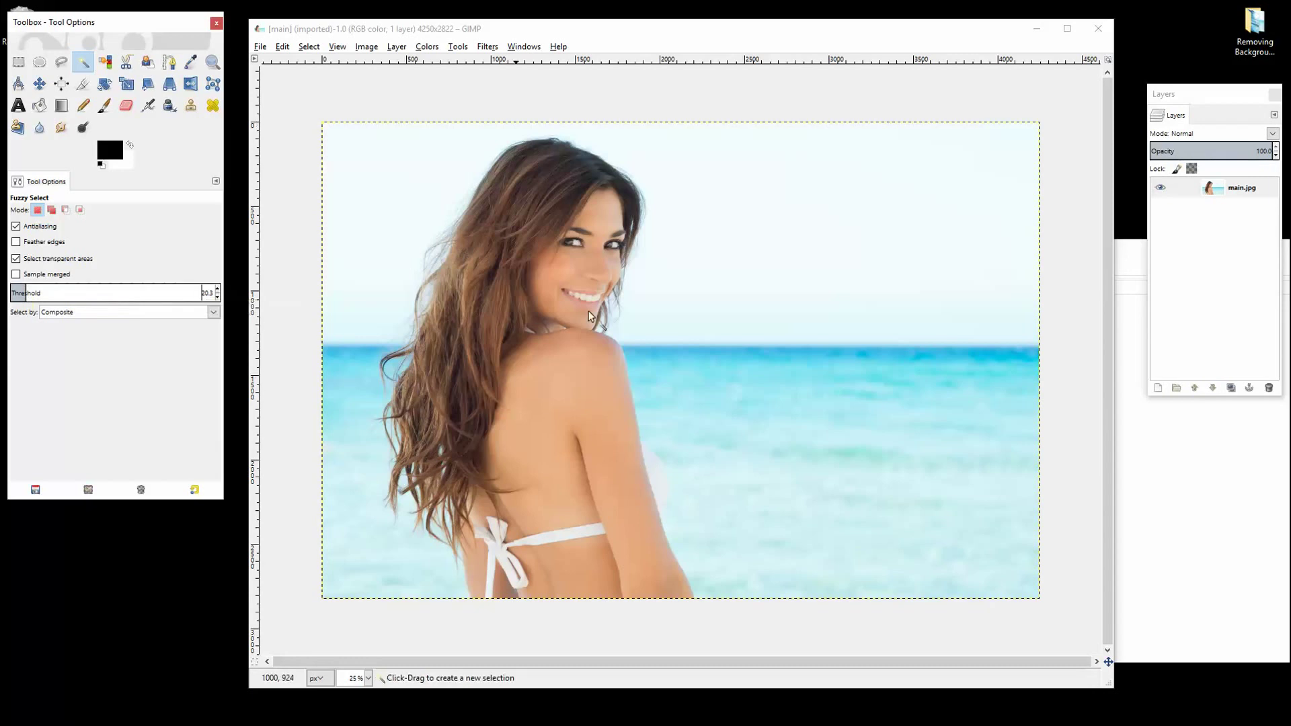
{"action": "left_click", "coordinate": [399, 48]}
{"action": "mouse_move", "coordinate": [438, 196]}
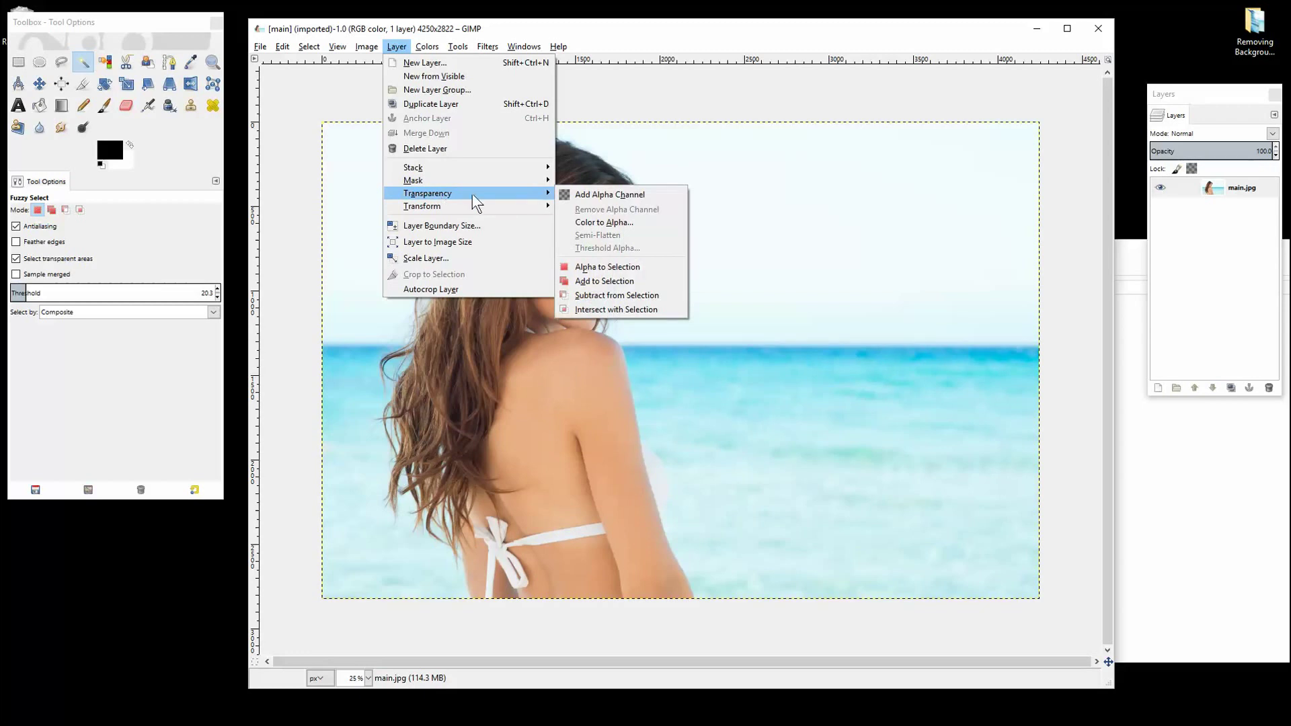
Add an alpha channel to the main.jpg layer and delete the selected sky to transparency
{"action": "left_click", "coordinate": [612, 193]}
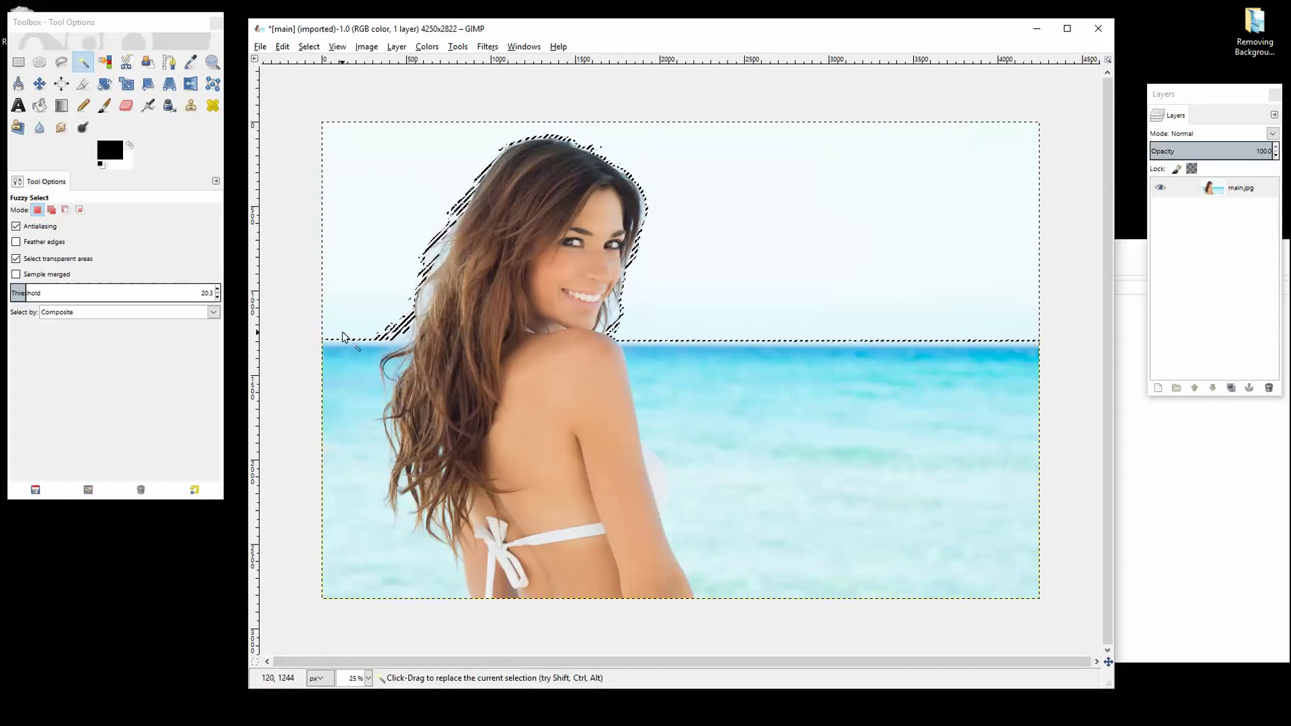
{"action": "key", "text": "ctrl"}
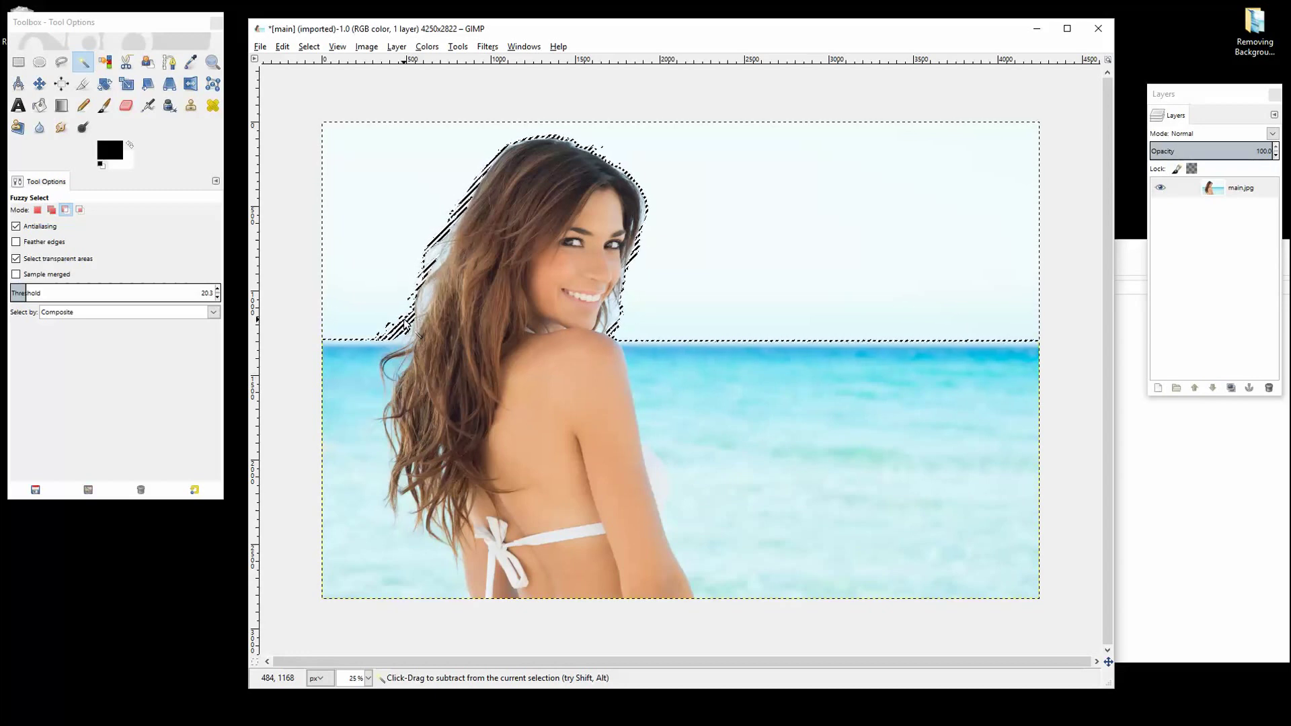
{"action": "key", "text": "Delete"}
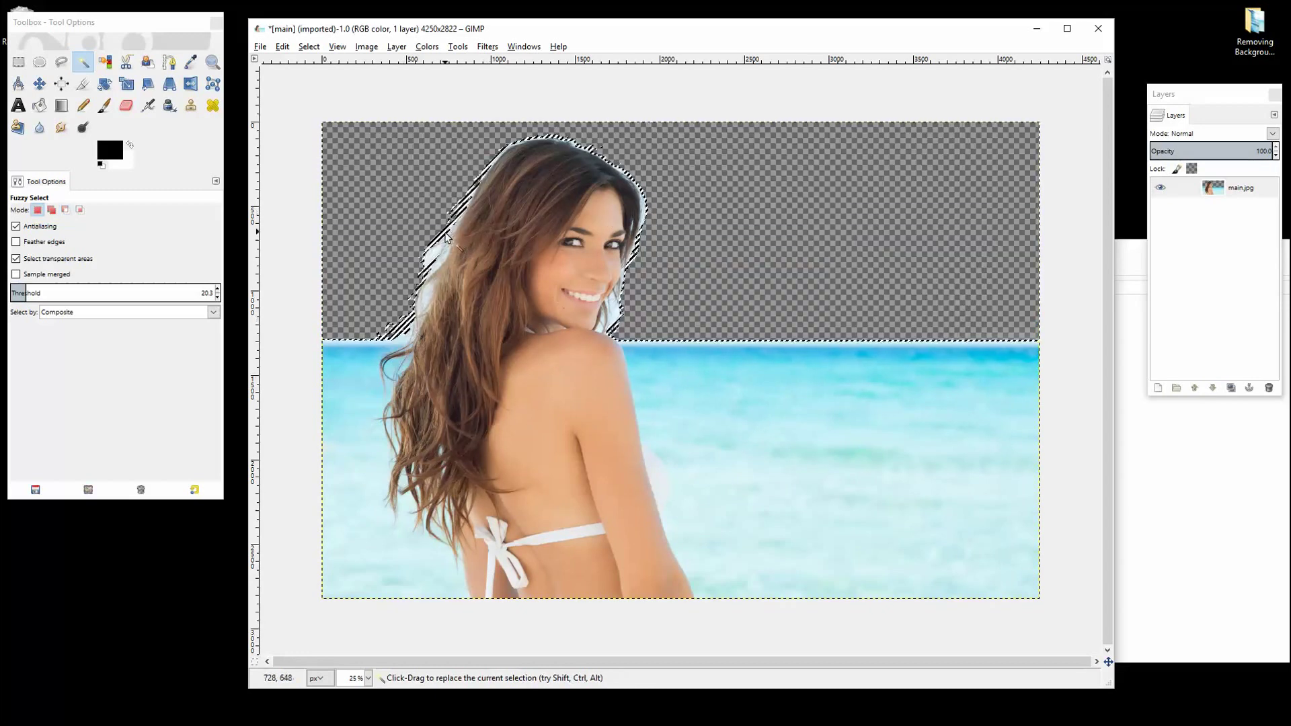
Select and delete the sea near the horizon and the lower sea right of the woman
{"action": "left_click", "coordinate": [747, 369]}
{"action": "key", "text": "Delete"}
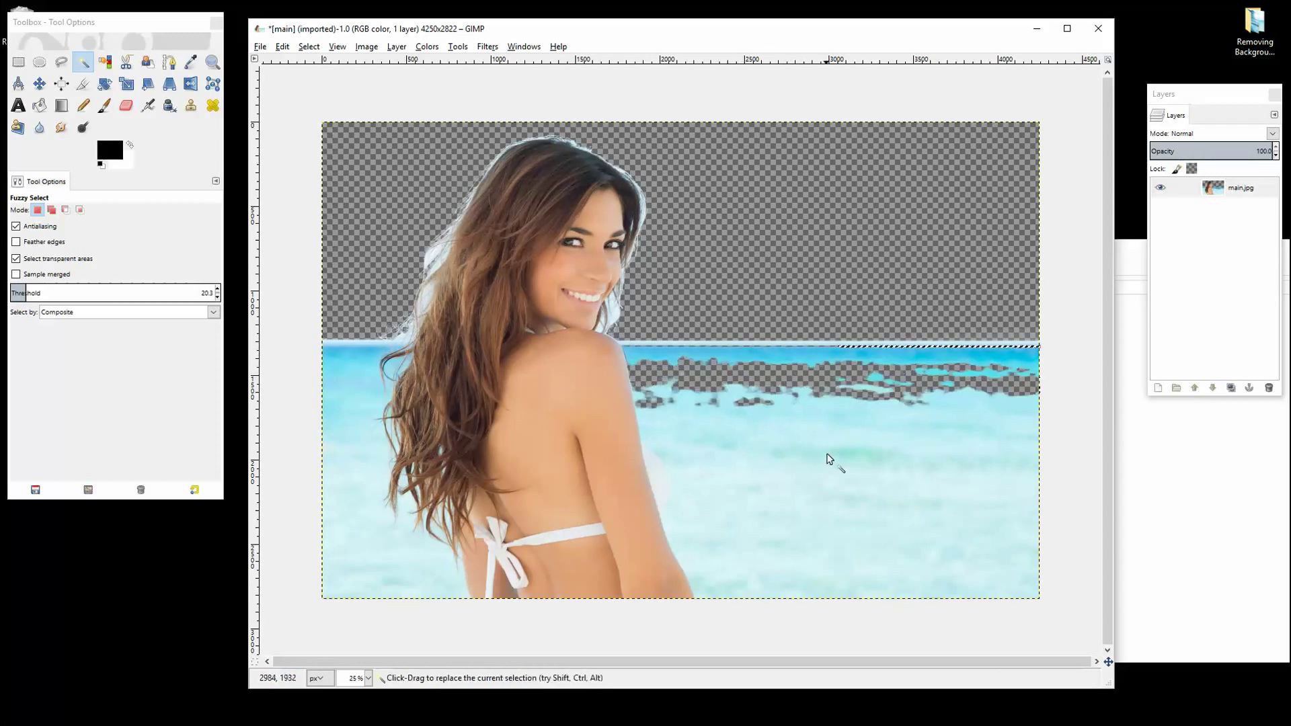
{"action": "left_click", "coordinate": [781, 350]}
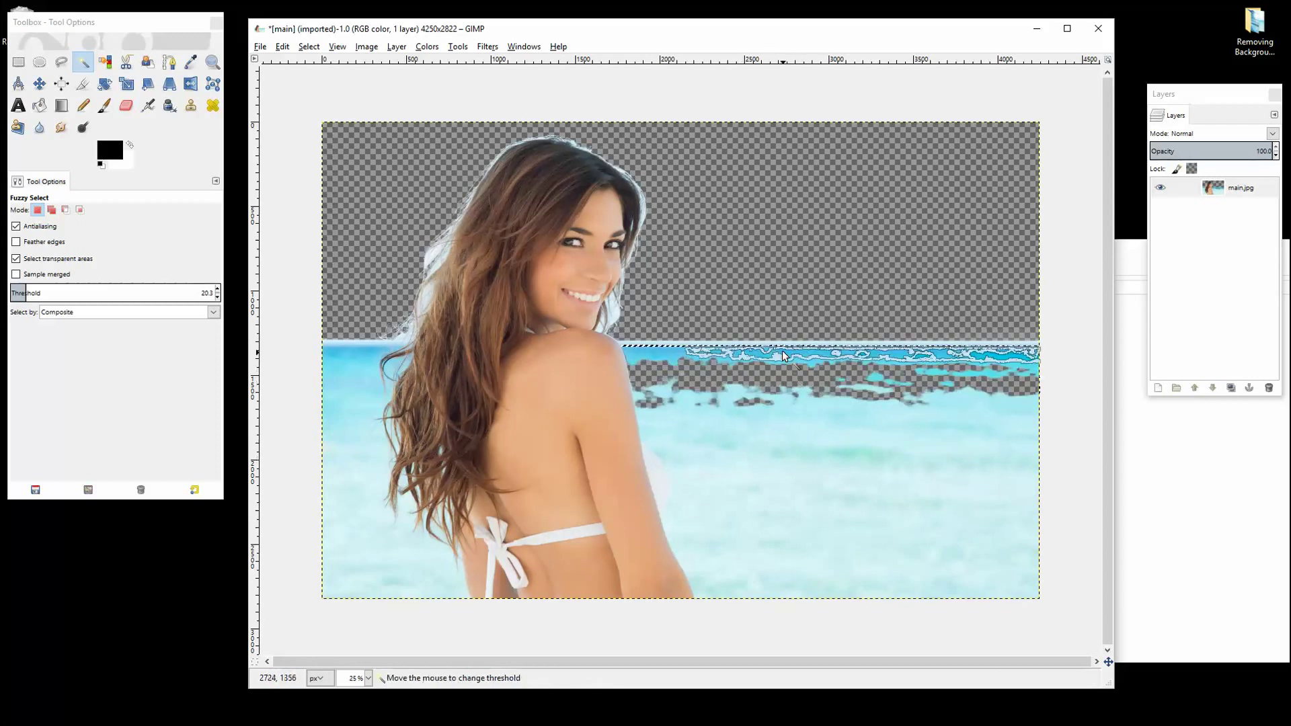
{"action": "left_click", "coordinate": [772, 428]}
{"action": "key", "text": "Delete"}
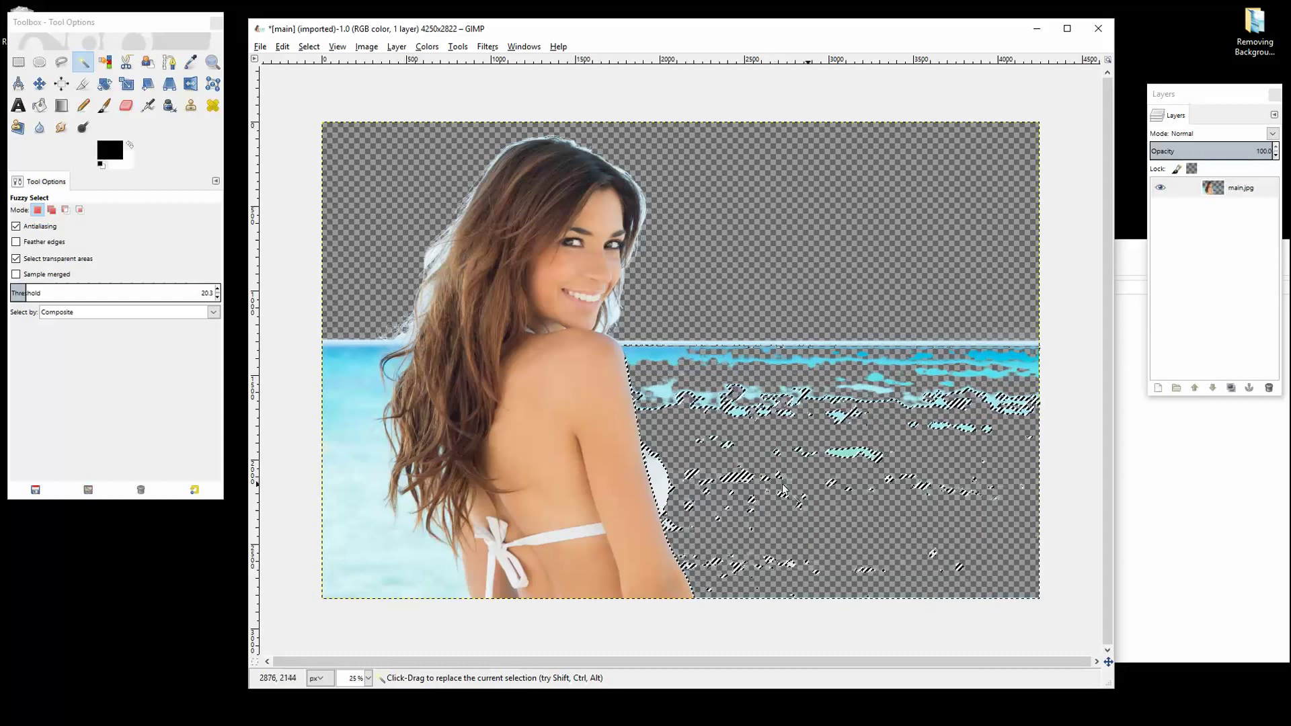
Select the remaining white and cyan patches and the horizon line beside her shoulder
{"action": "left_click", "coordinate": [661, 481]}
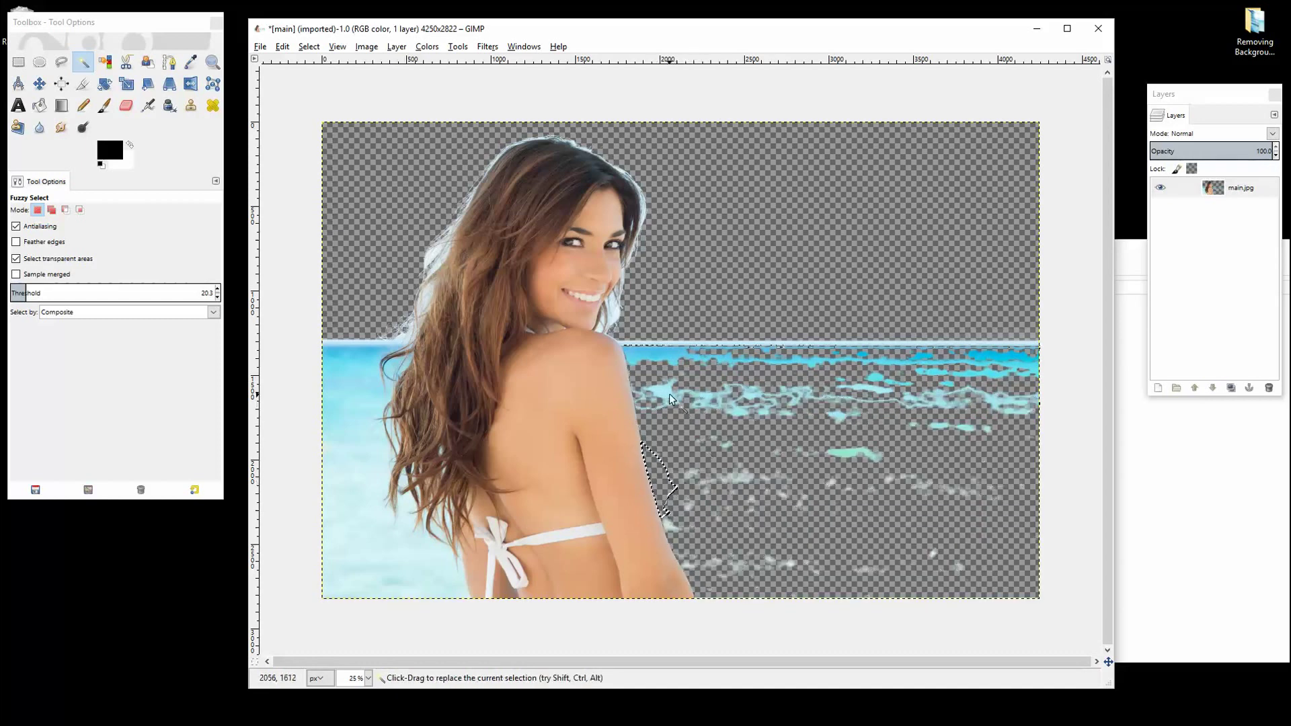
{"action": "left_click", "coordinate": [649, 358]}
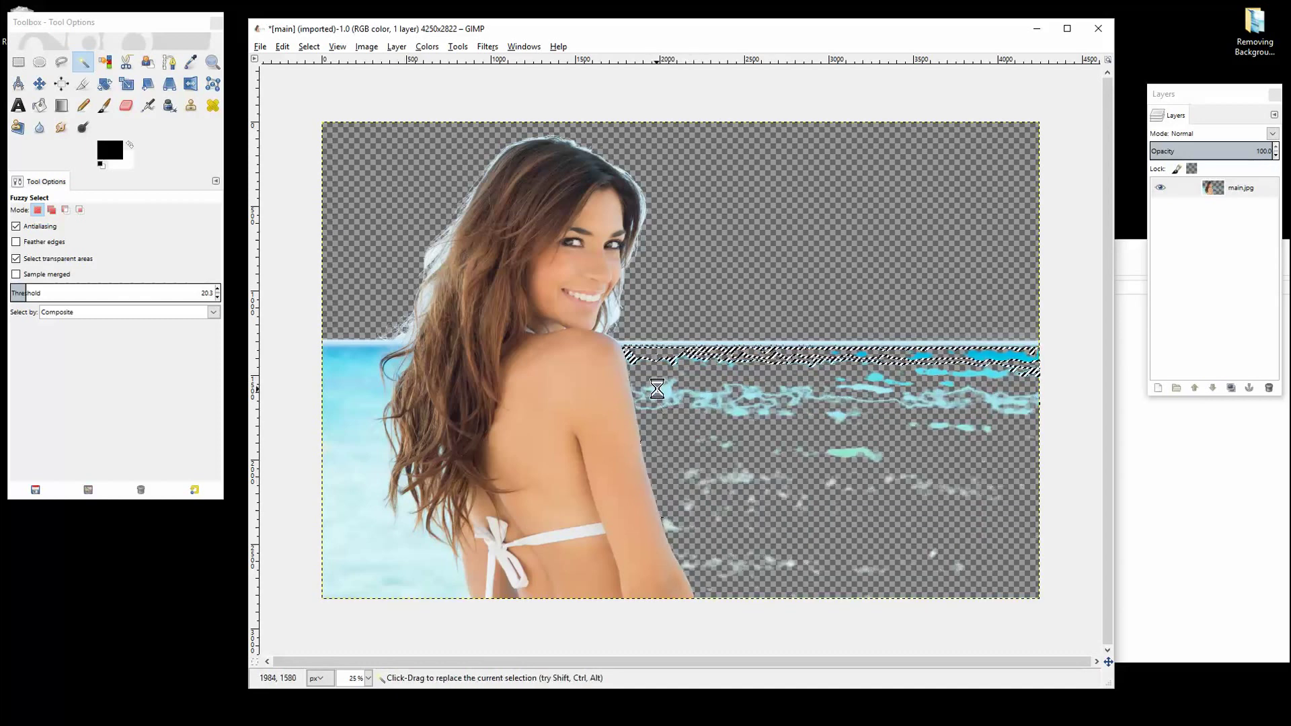
{"action": "left_click", "coordinate": [657, 389]}
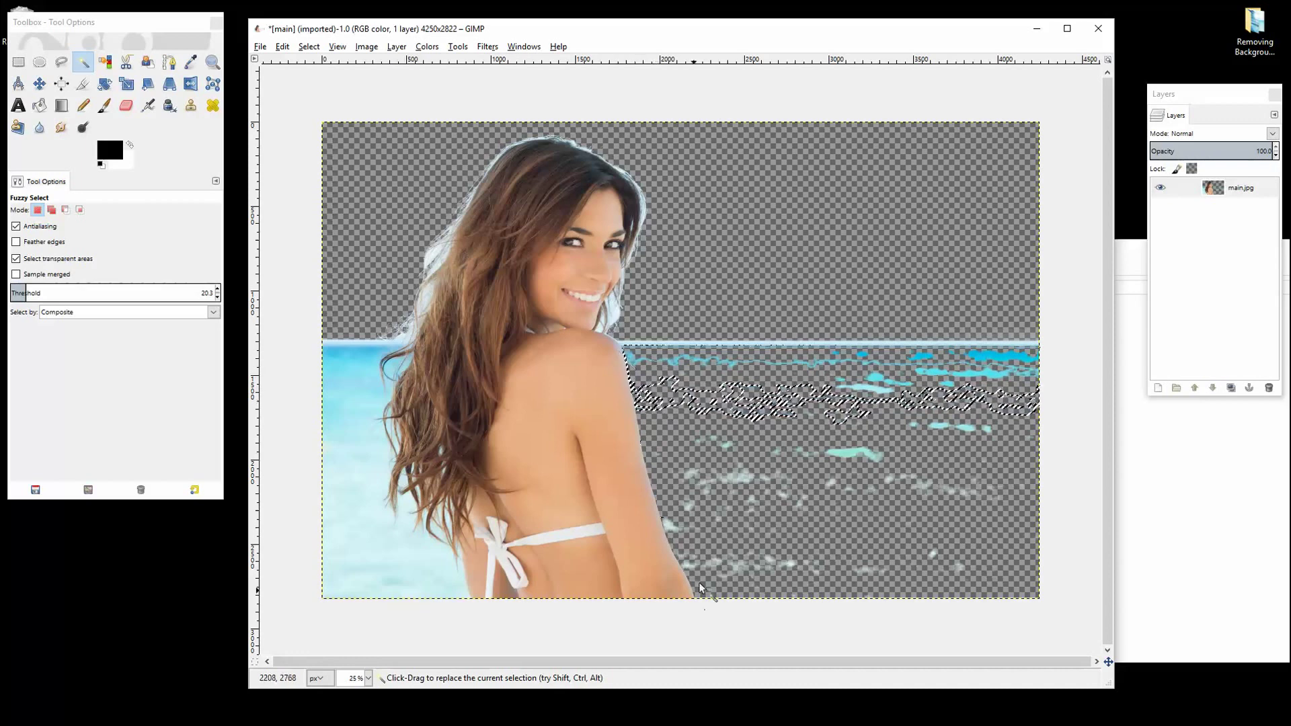
{"action": "left_click", "coordinate": [636, 349]}
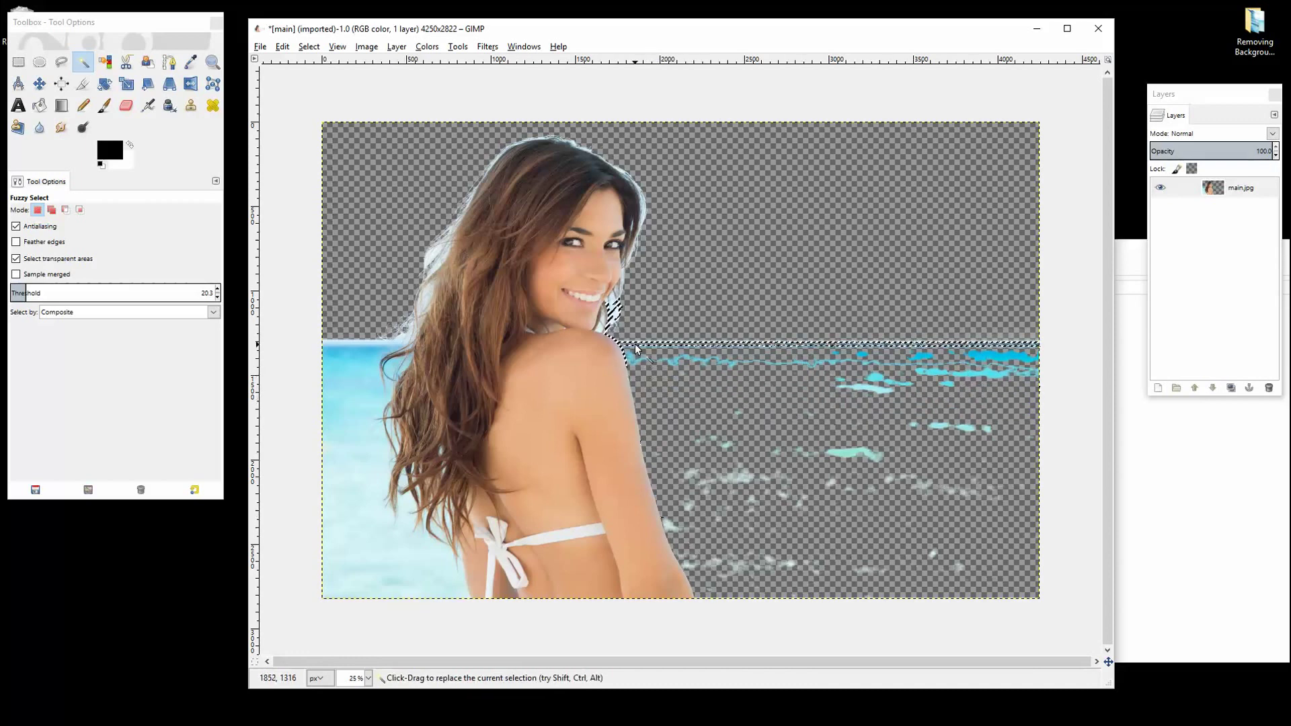
{"action": "left_click", "coordinate": [720, 340]}
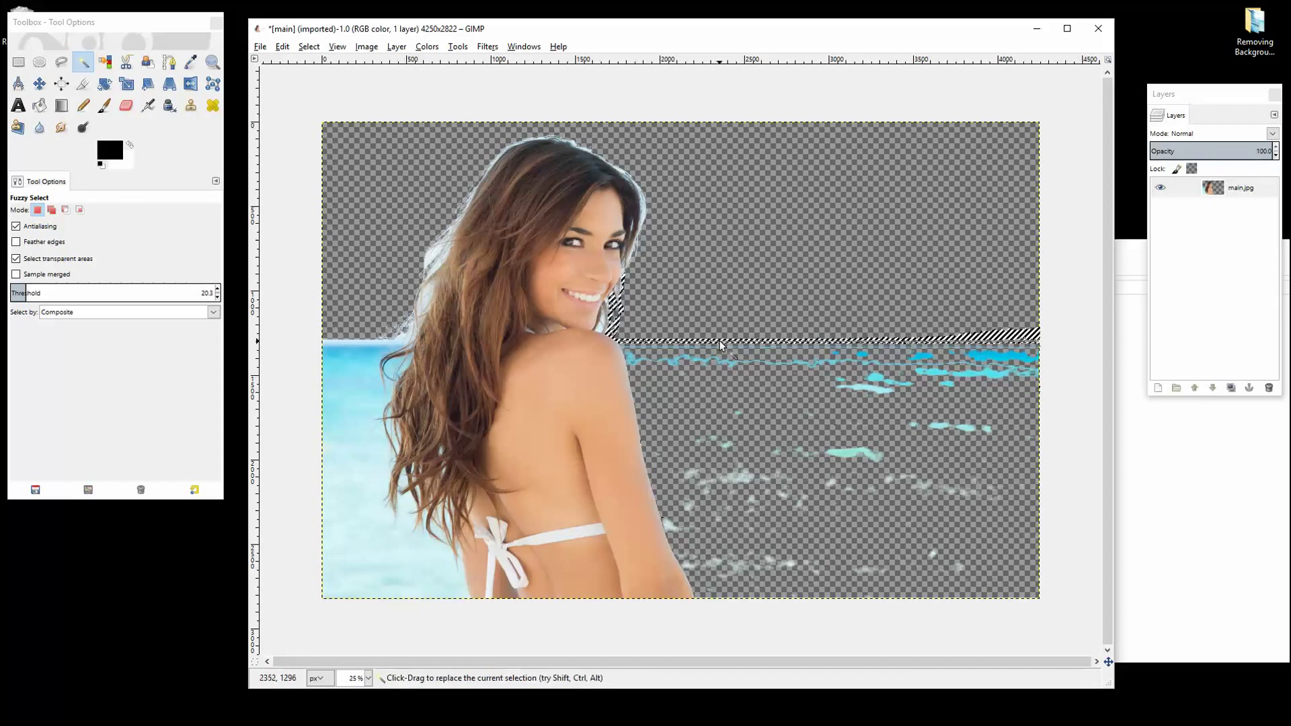
Clear the cyan water left of the hair and the light water at bottom-left to transparency
{"action": "left_click", "coordinate": [379, 400]}
{"action": "key", "text": "Delete"}
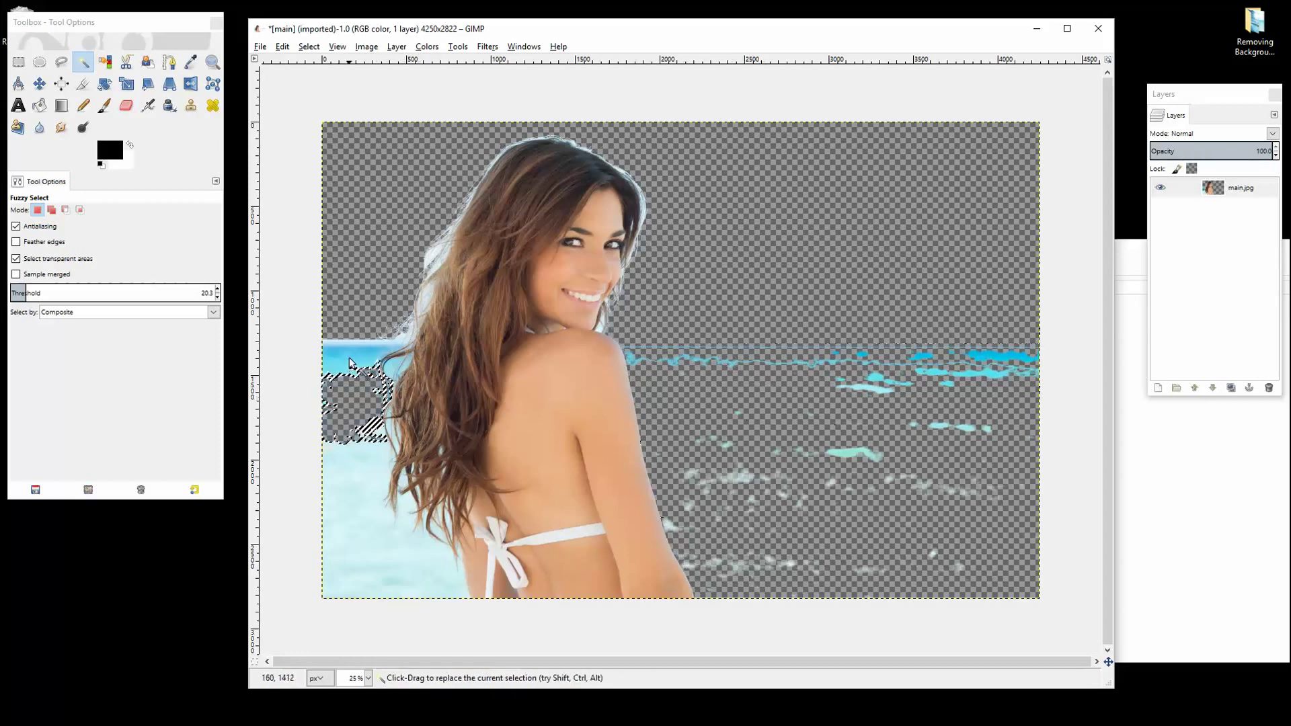
{"action": "left_click", "coordinate": [384, 349]}
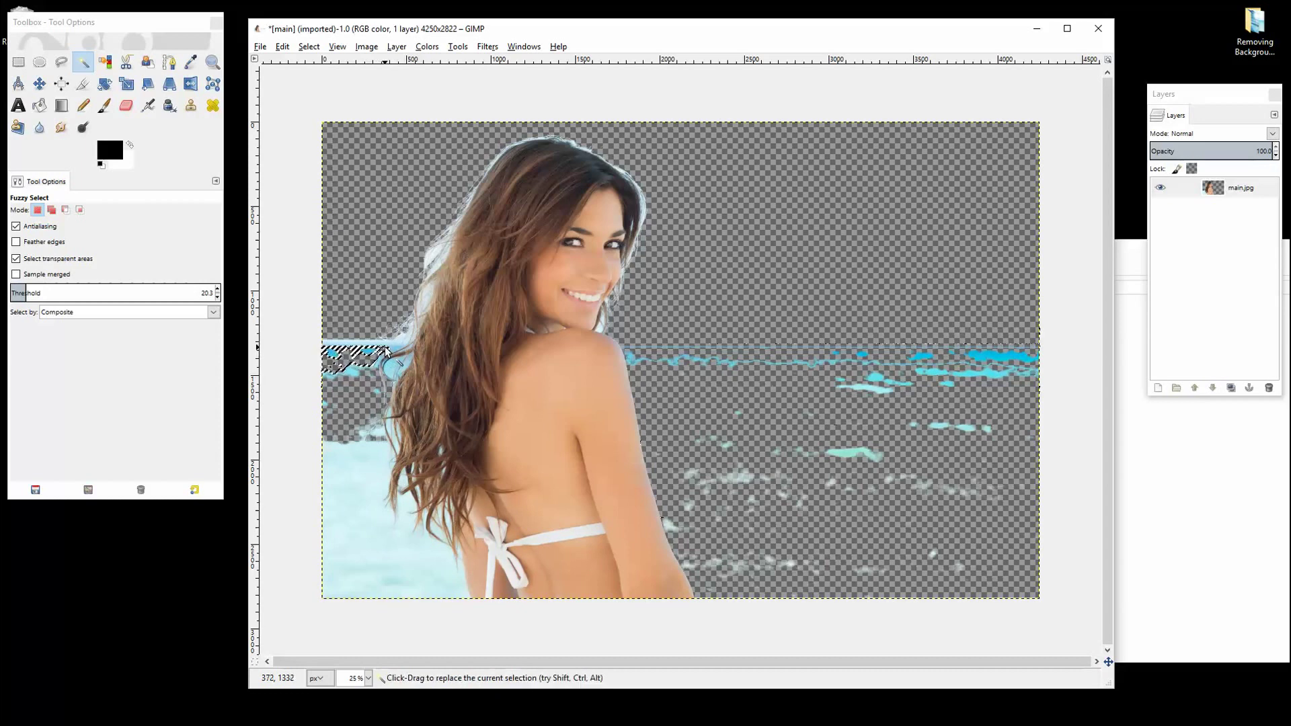
{"action": "left_click", "coordinate": [377, 343]}
{"action": "left_click", "coordinate": [363, 494]}
{"action": "key", "text": "Delete"}
Select leftover background patches along the hair edges, bikini strap and earring
{"action": "left_click", "coordinate": [396, 581]}
{"action": "left_click", "coordinate": [396, 366]}
{"action": "left_click", "coordinate": [399, 367]}
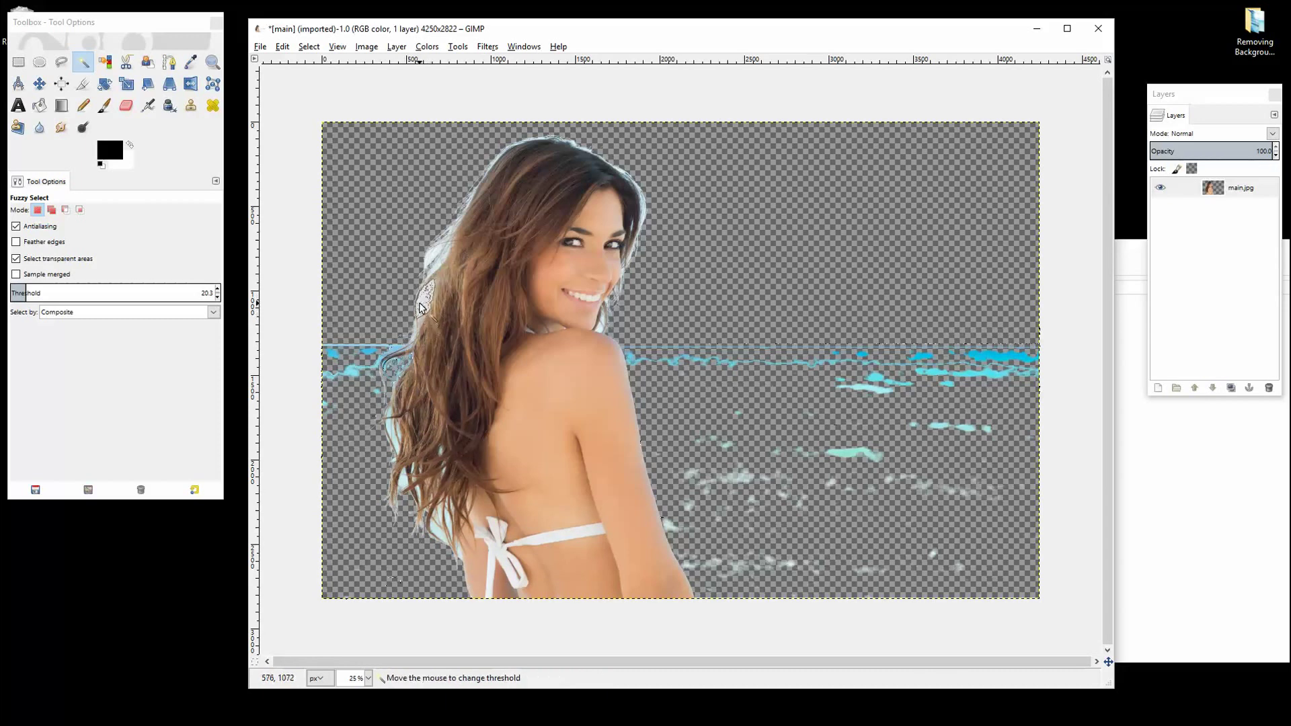
{"action": "left_click", "coordinate": [441, 261]}
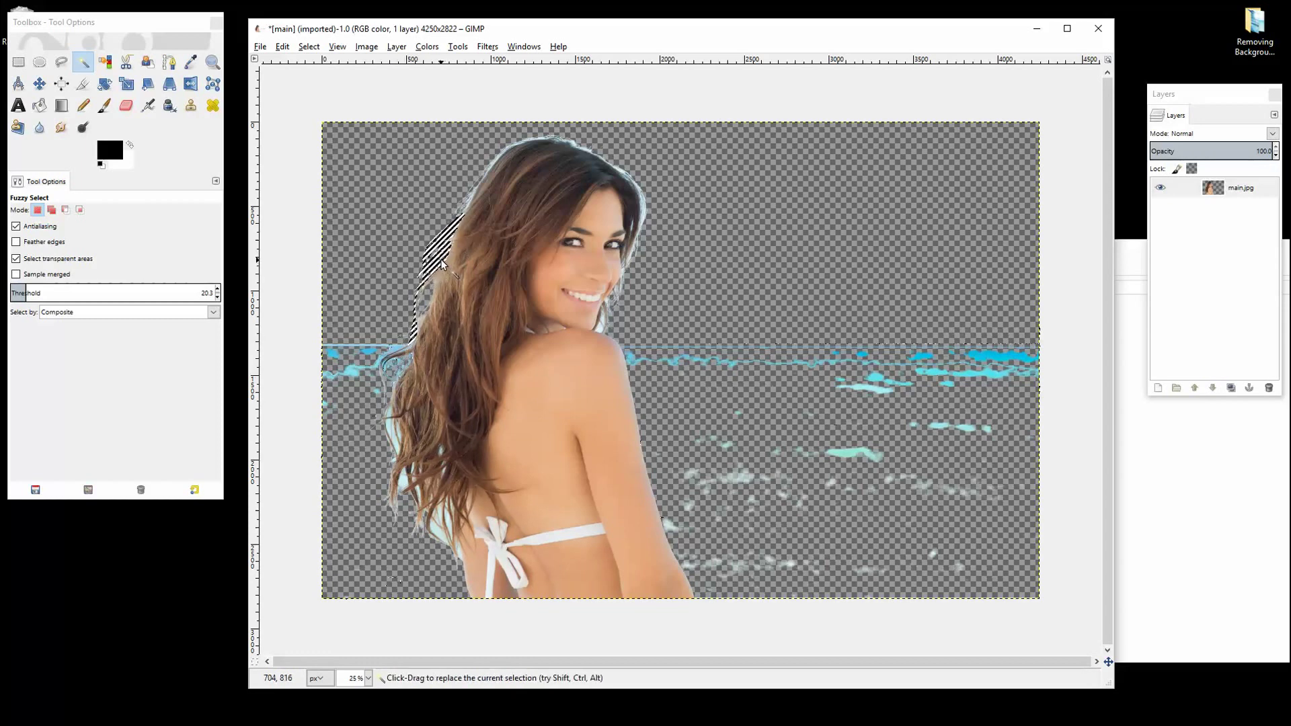
{"action": "left_click", "coordinate": [644, 206]}
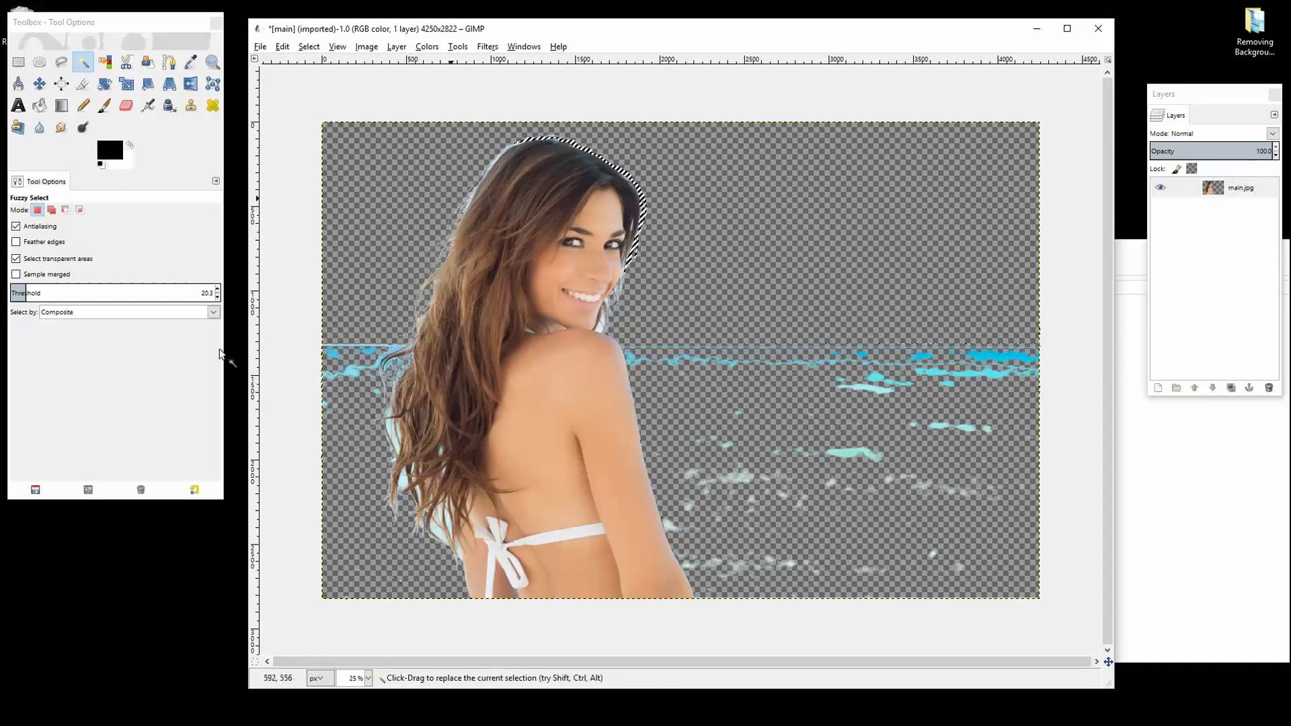
{"action": "left_click", "coordinate": [441, 526]}
{"action": "left_click", "coordinate": [446, 521]}
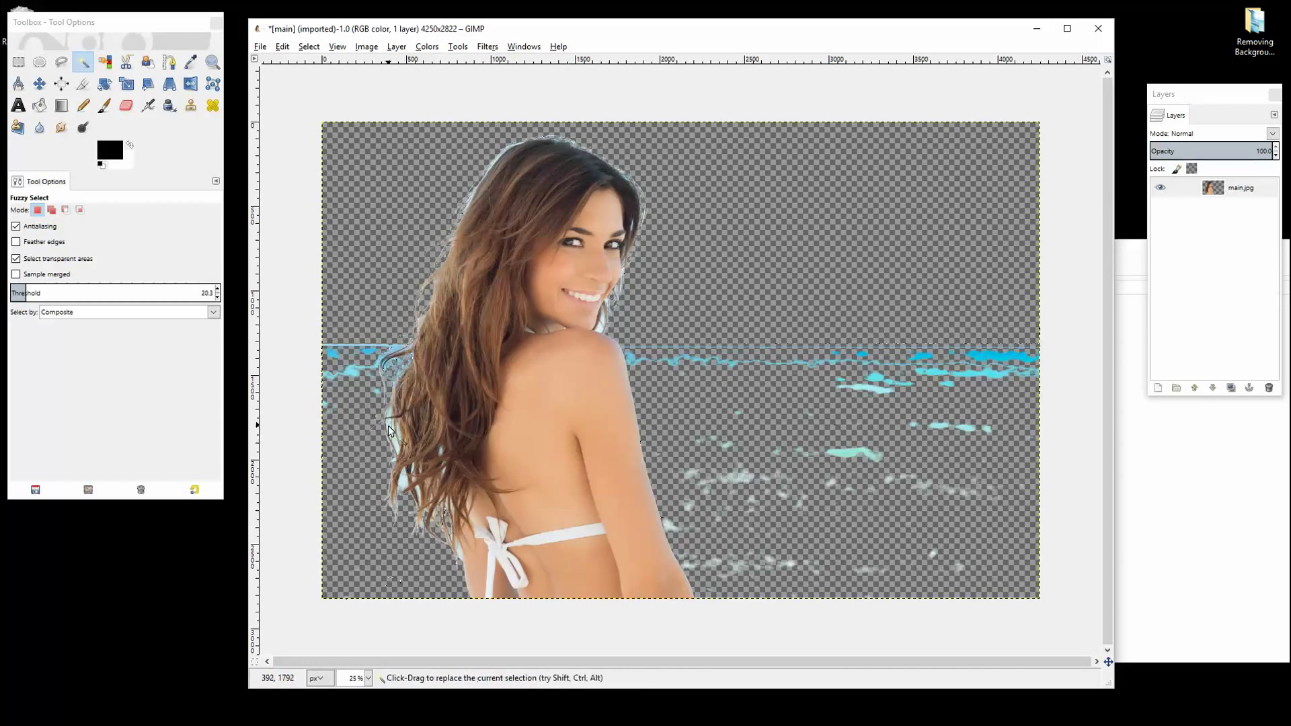
{"action": "left_click", "coordinate": [394, 443]}
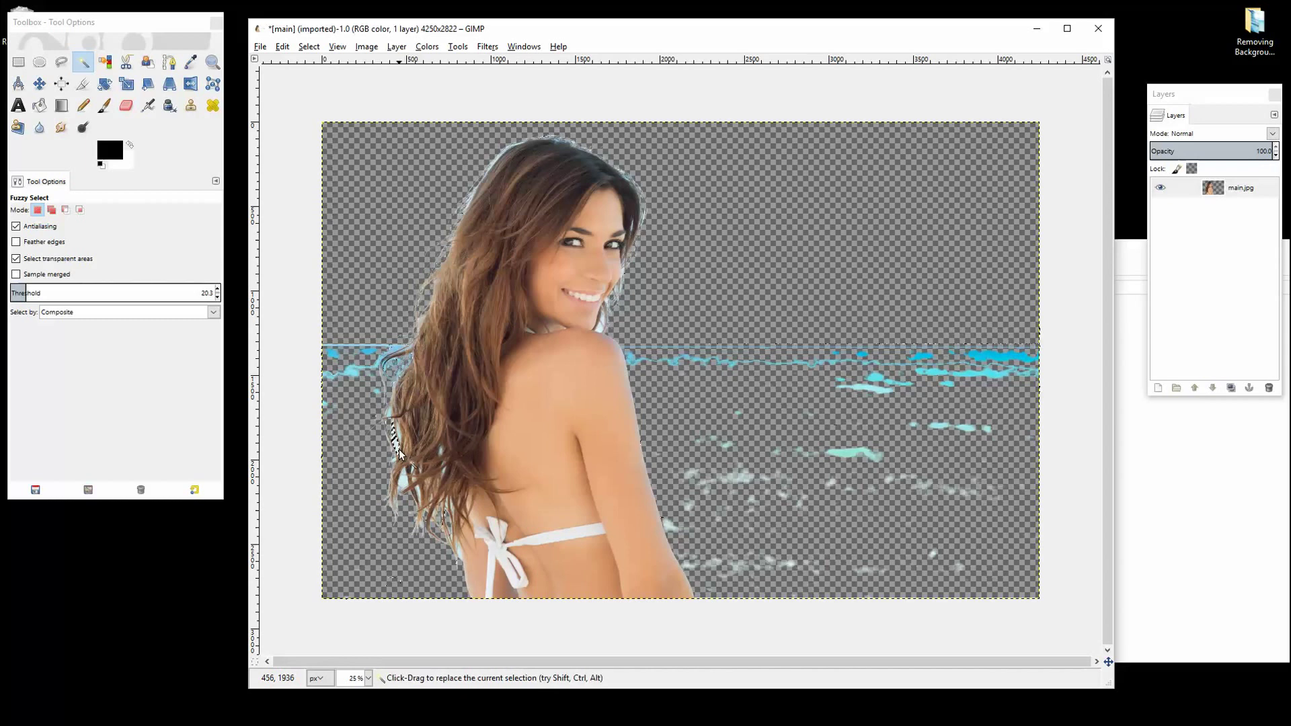
{"action": "left_click", "coordinate": [401, 489]}
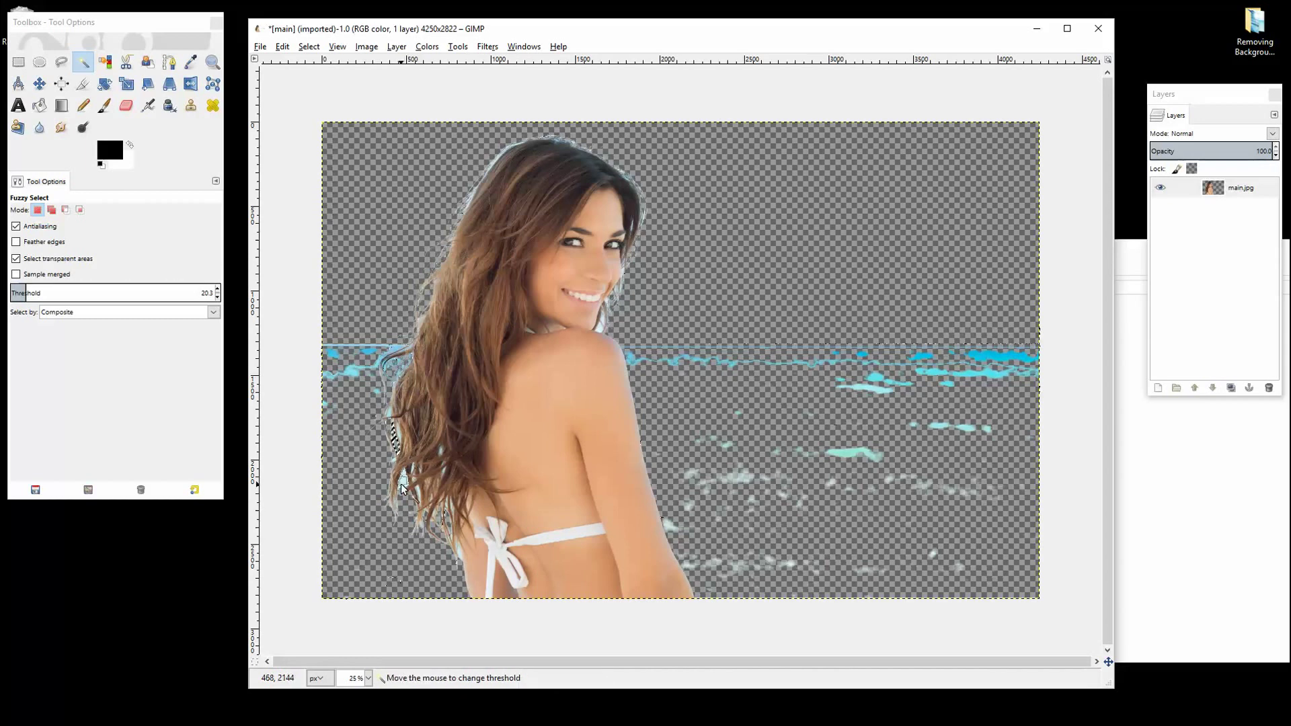
{"action": "left_click", "coordinate": [604, 320]}
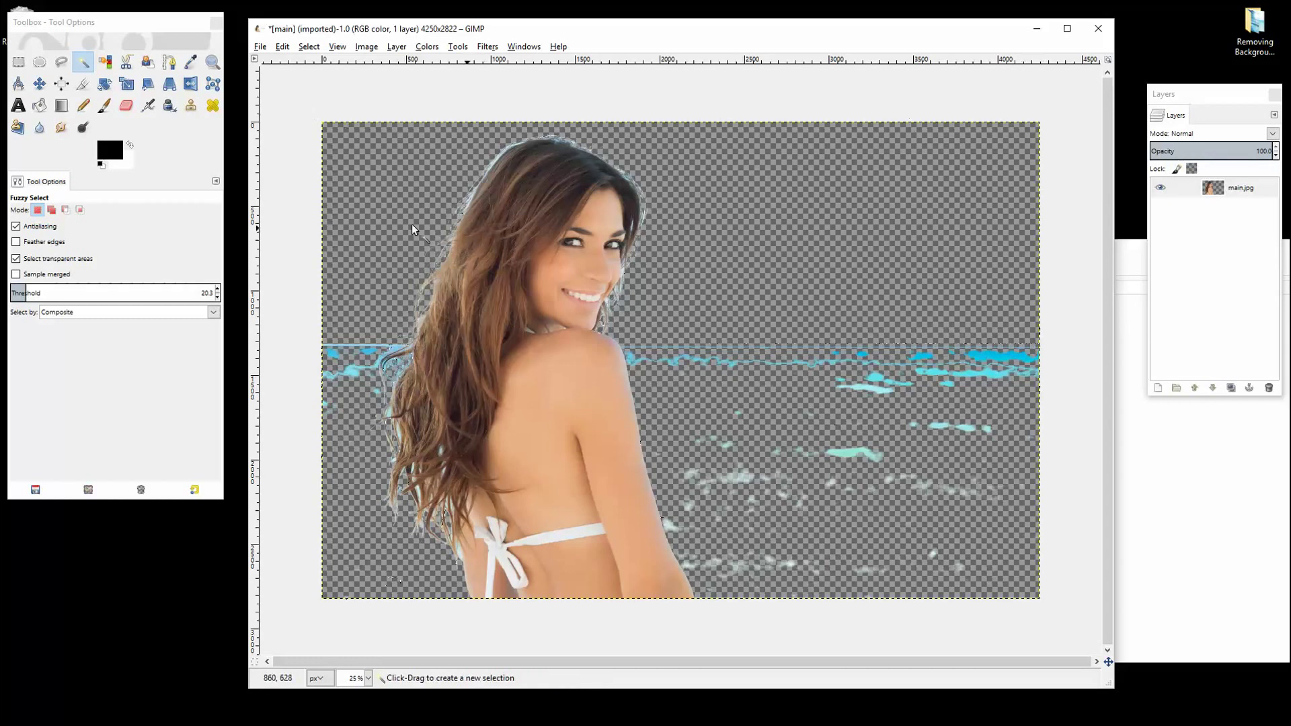
Set up the Eraser with the 2. Hardness 050 brush at size 616.87
{"action": "left_click", "coordinate": [128, 103]}
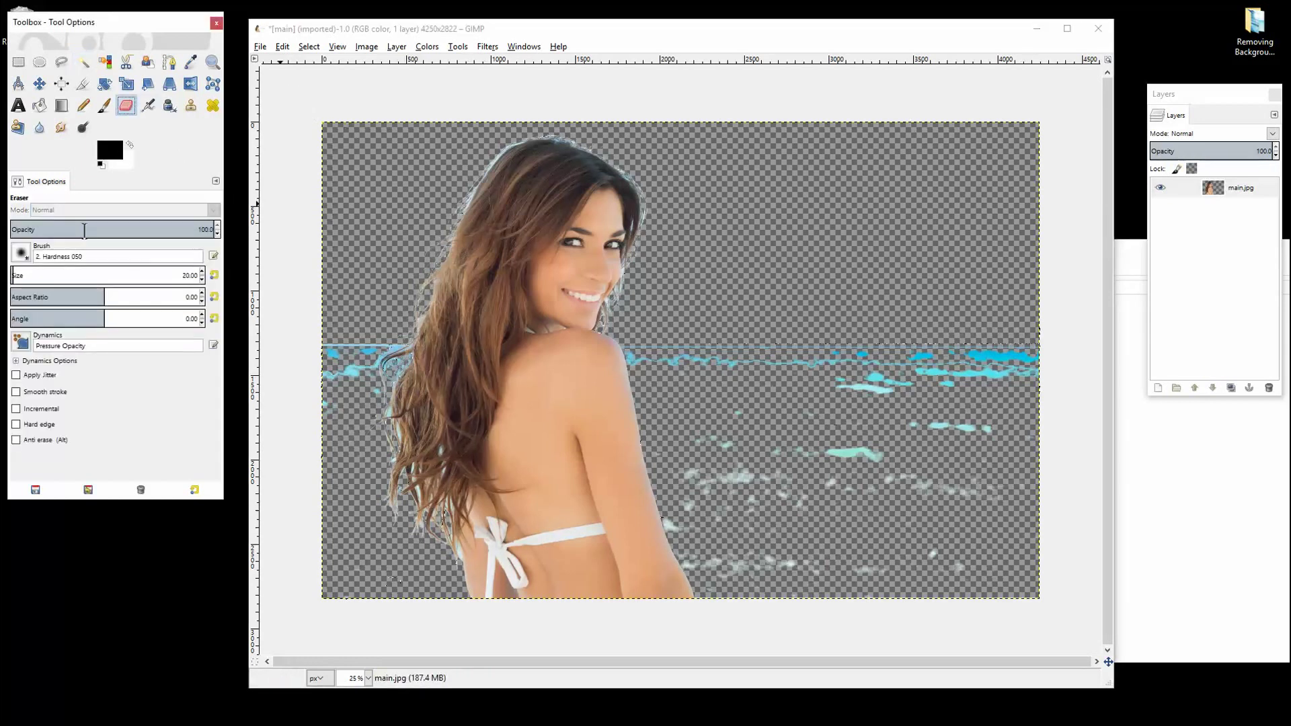
{"action": "left_click", "coordinate": [21, 253]}
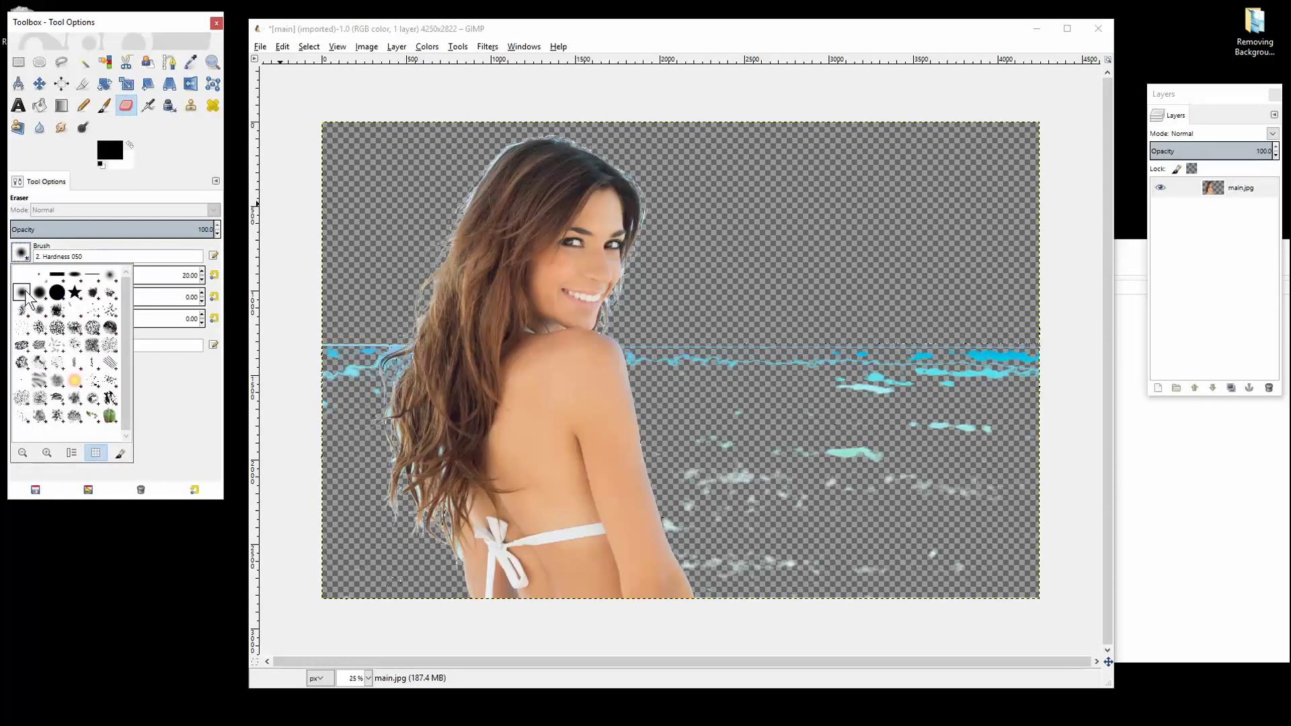
{"action": "left_click", "coordinate": [25, 250]}
{"action": "left_click", "coordinate": [26, 252]}
{"action": "left_click", "coordinate": [70, 256]}
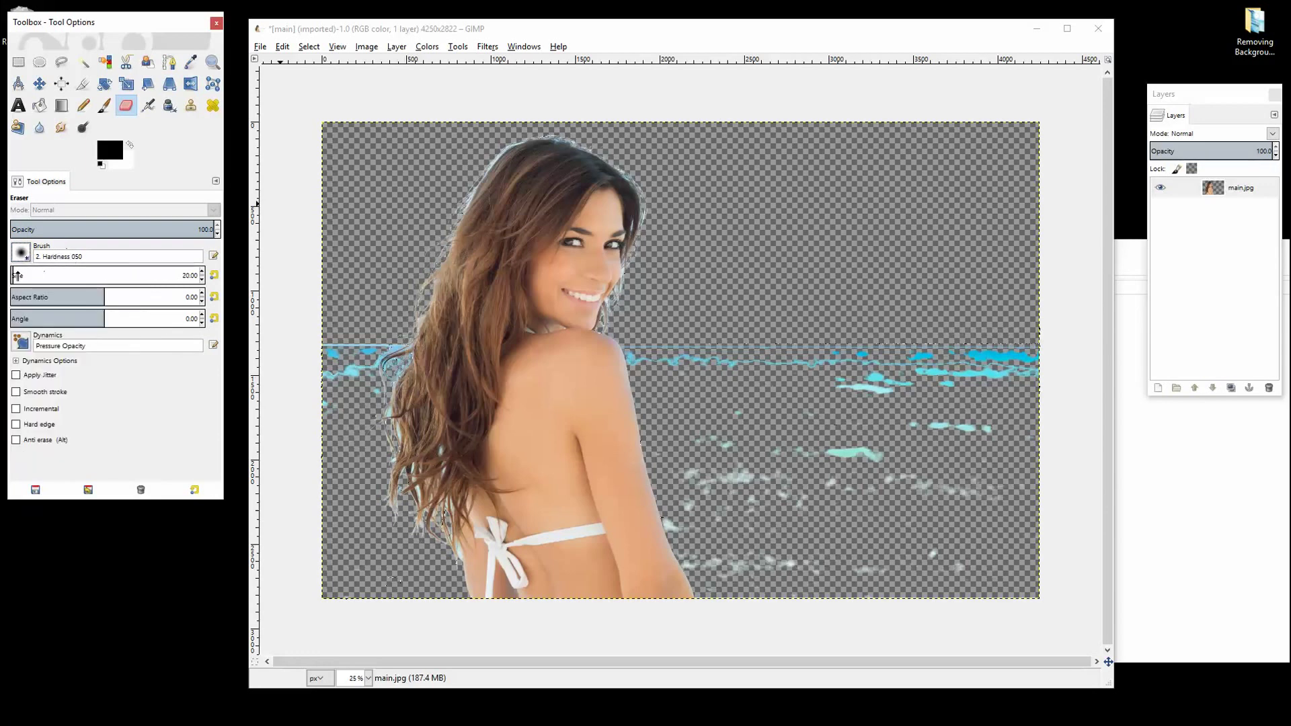
{"action": "left_click_drag", "start_coordinate": [15, 275], "coordinate": [127, 275]}
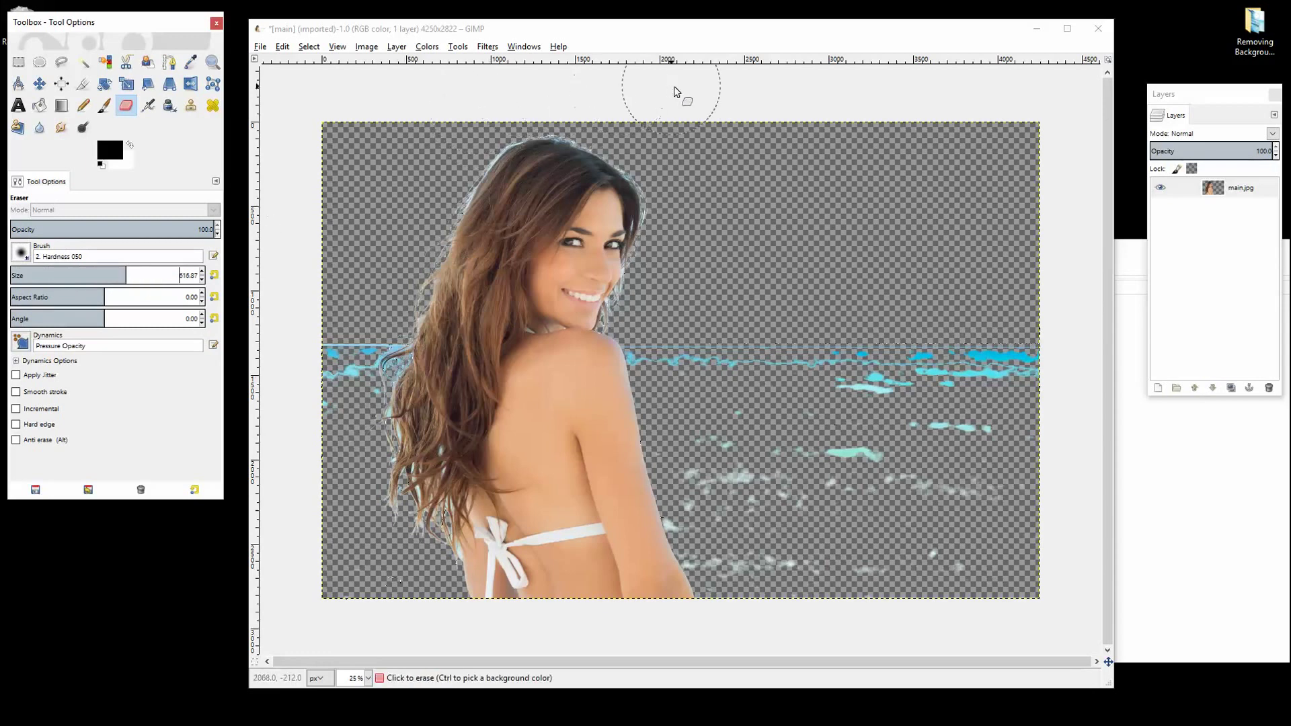
Erase the blue and cyan streaks and white splash specks across the water
{"action": "left_click", "coordinate": [809, 107]}
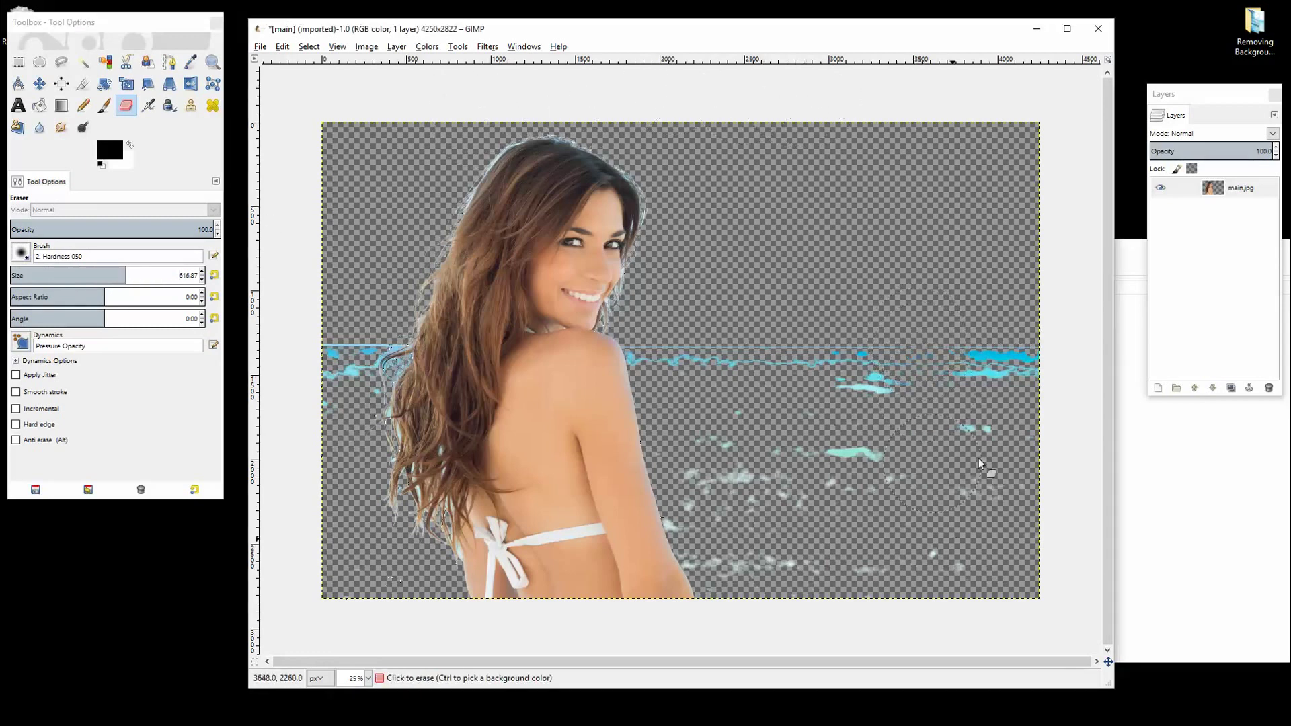
{"action": "left_click_drag", "start_coordinate": [988, 390], "coordinate": [1025, 276]}
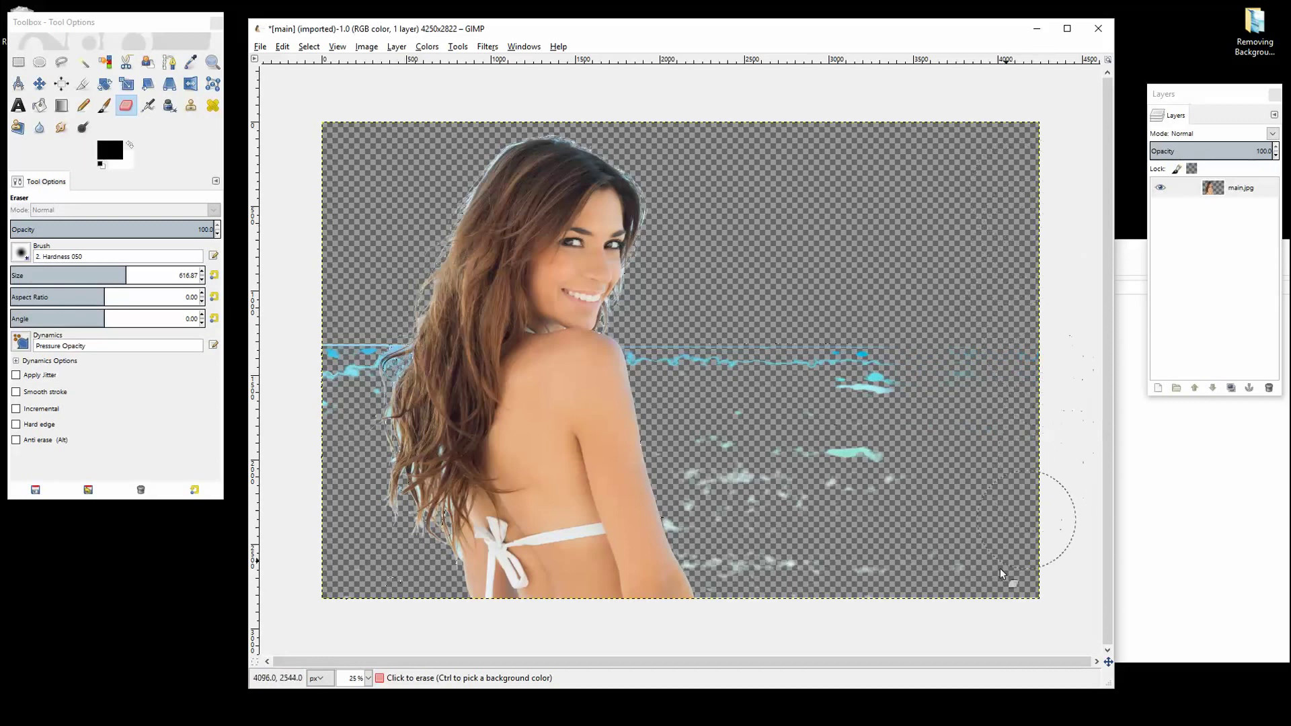
{"action": "mouse_move", "coordinate": [961, 312]}
{"action": "left_mouse_down"}
{"action": "mouse_move", "coordinate": [911, 271]}
{"action": "mouse_move", "coordinate": [878, 359]}
{"action": "mouse_move", "coordinate": [868, 595]}
{"action": "mouse_move", "coordinate": [806, 404]}
{"action": "left_mouse_up"}
{"action": "mouse_move", "coordinate": [813, 316]}
{"action": "left_mouse_down"}
{"action": "mouse_move", "coordinate": [837, 427]}
{"action": "mouse_move", "coordinate": [797, 565]}
{"action": "left_mouse_up"}
{"action": "left_click_drag", "start_coordinate": [771, 518], "coordinate": [754, 347]}
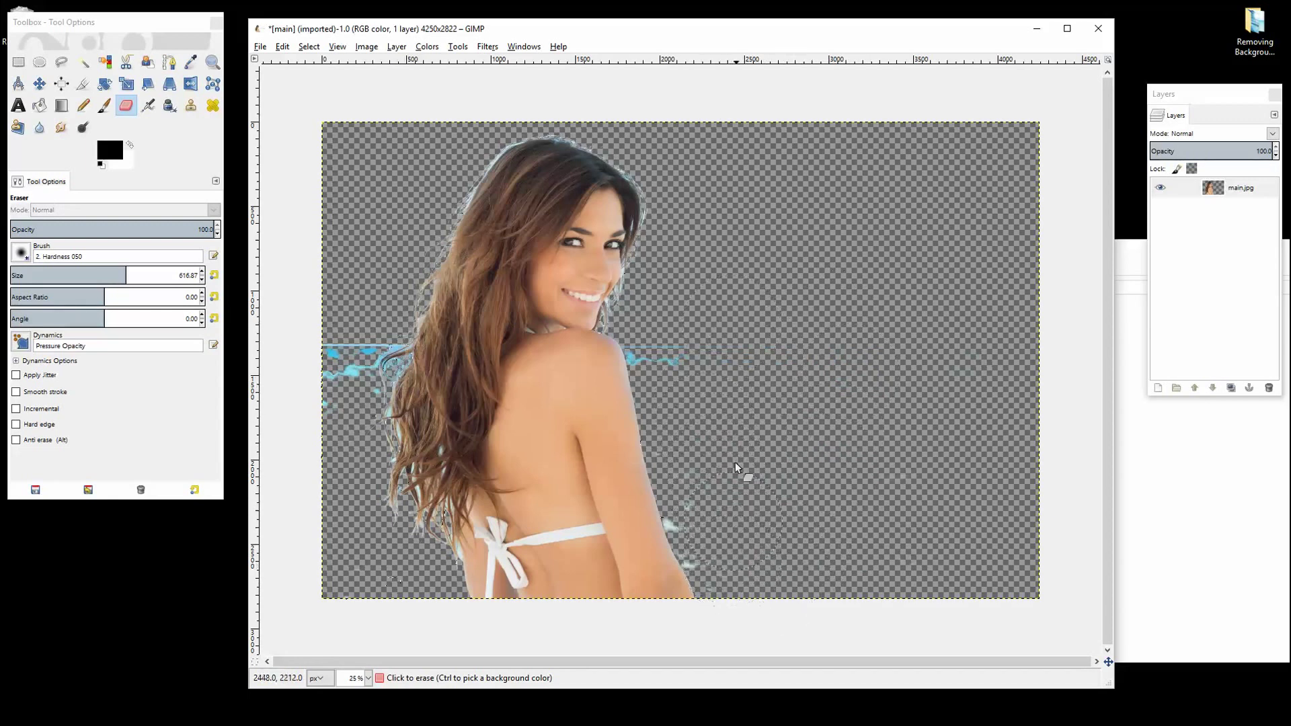
{"action": "mouse_move", "coordinate": [681, 333]}
{"action": "left_mouse_down"}
{"action": "mouse_move", "coordinate": [675, 361]}
{"action": "mouse_move", "coordinate": [698, 424]}
{"action": "left_mouse_up"}
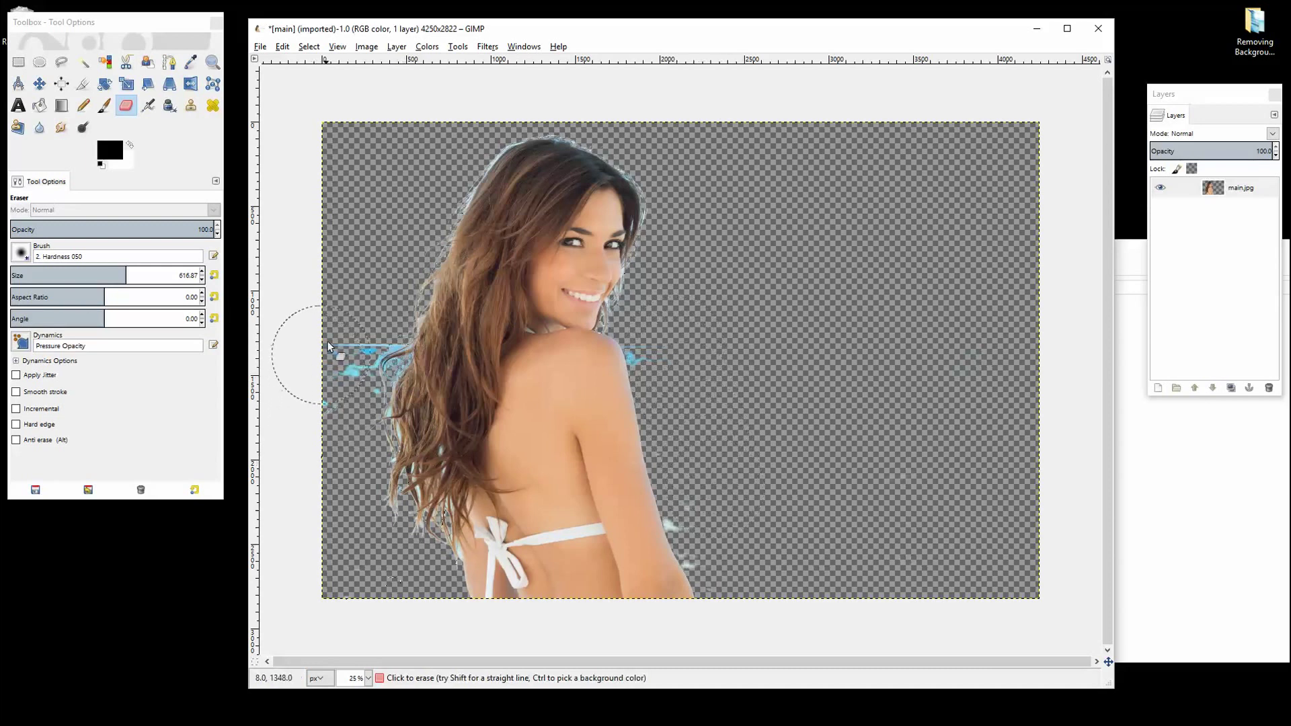
{"action": "mouse_move", "coordinate": [347, 329]}
{"action": "left_mouse_down"}
{"action": "mouse_move", "coordinate": [325, 427]}
{"action": "mouse_move", "coordinate": [299, 449]}
{"action": "left_mouse_up"}
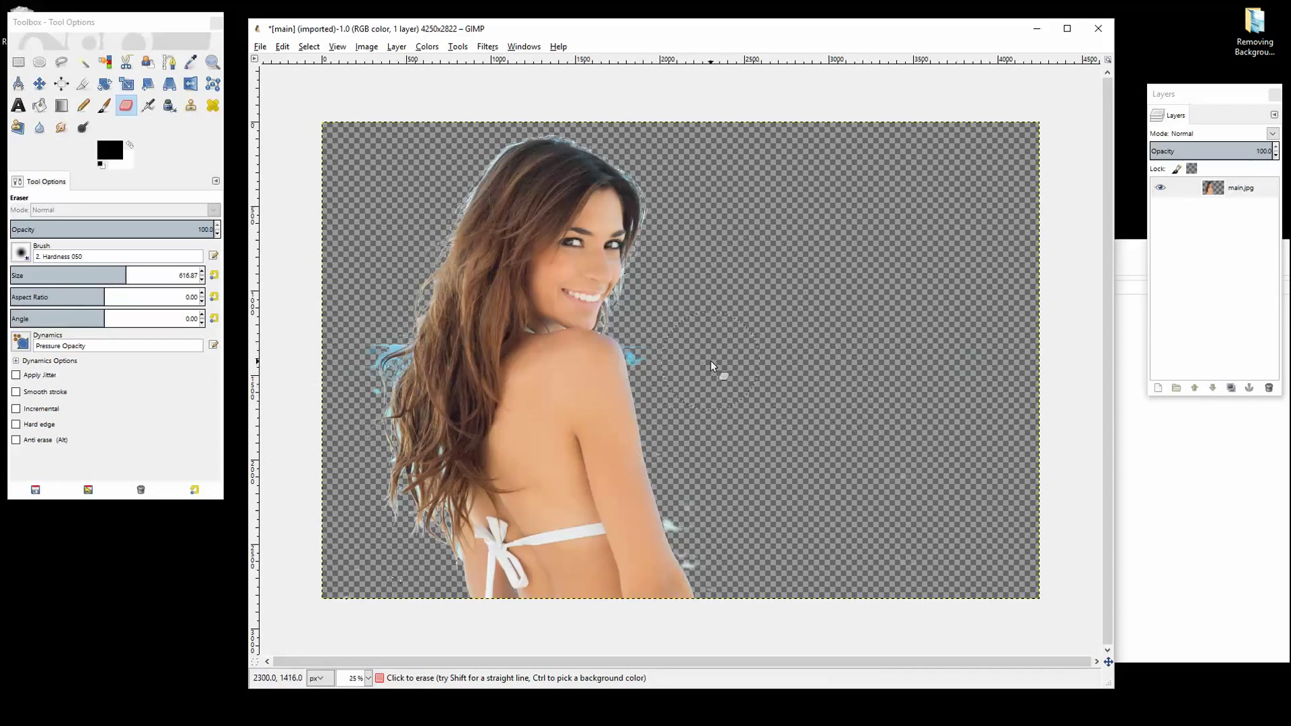
Shrink the eraser to 248.06, erase the blue fringe by the shoulder, then reduce it to 80.36
{"action": "scroll", "coordinate": [711, 360], "scroll_direction": "up", "scroll_amount": 2, "text": "ctrl"}
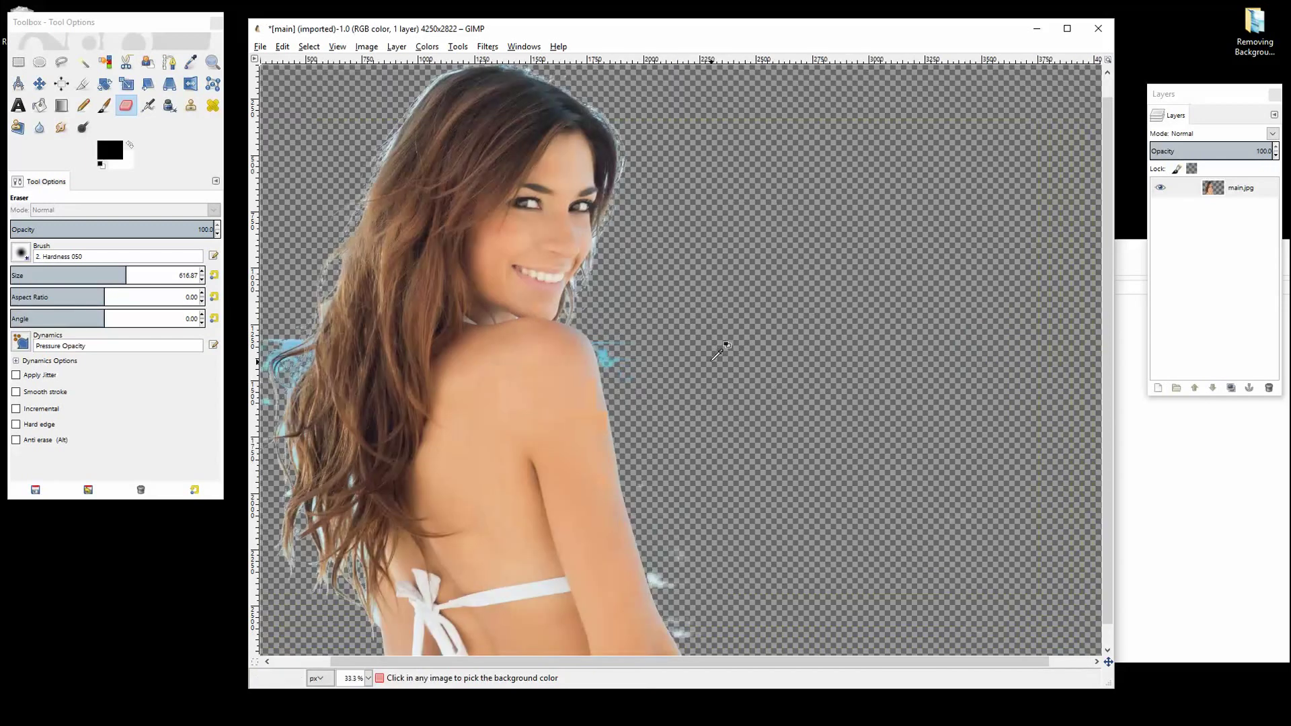
{"action": "scroll", "coordinate": [717, 354], "scroll_direction": "up", "scroll_amount": 1, "text": "ctrl"}
{"action": "scroll", "coordinate": [716, 355], "scroll_direction": "down", "scroll_amount": 1, "text": "ctrl"}
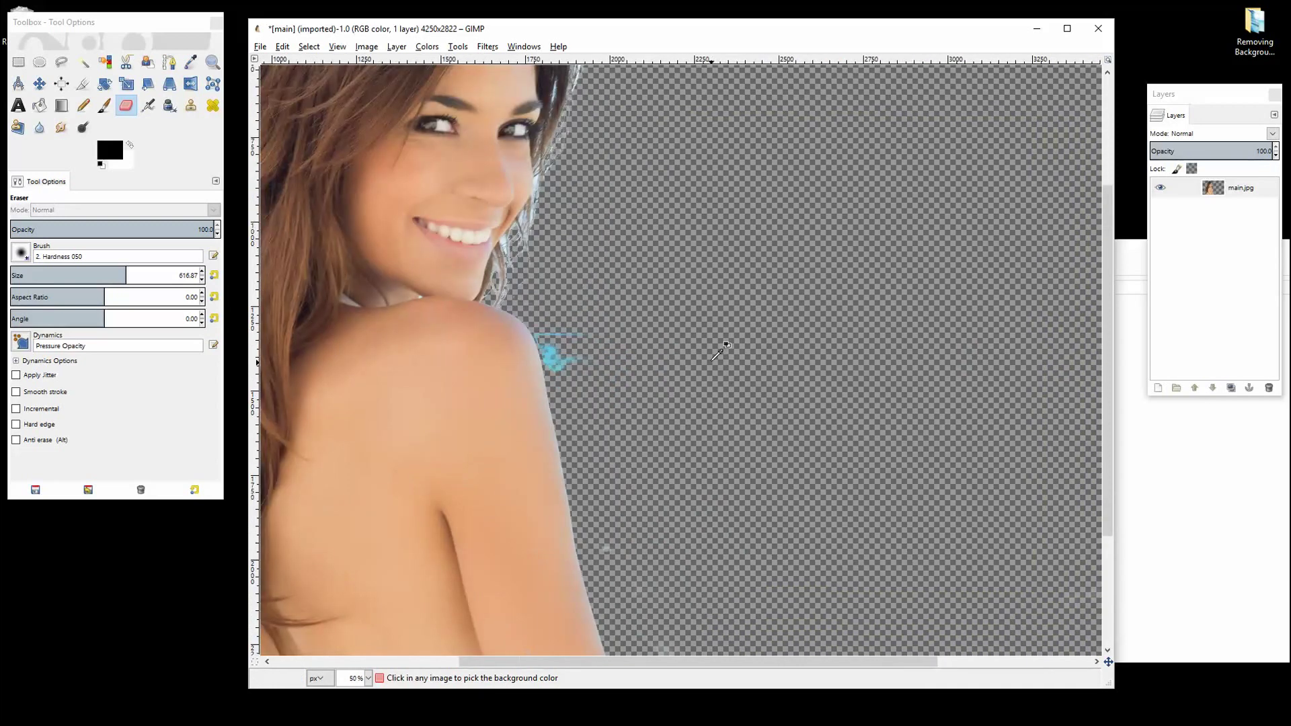
{"action": "scroll", "coordinate": [716, 354], "scroll_direction": "down", "scroll_amount": 2, "text": "ctrl"}
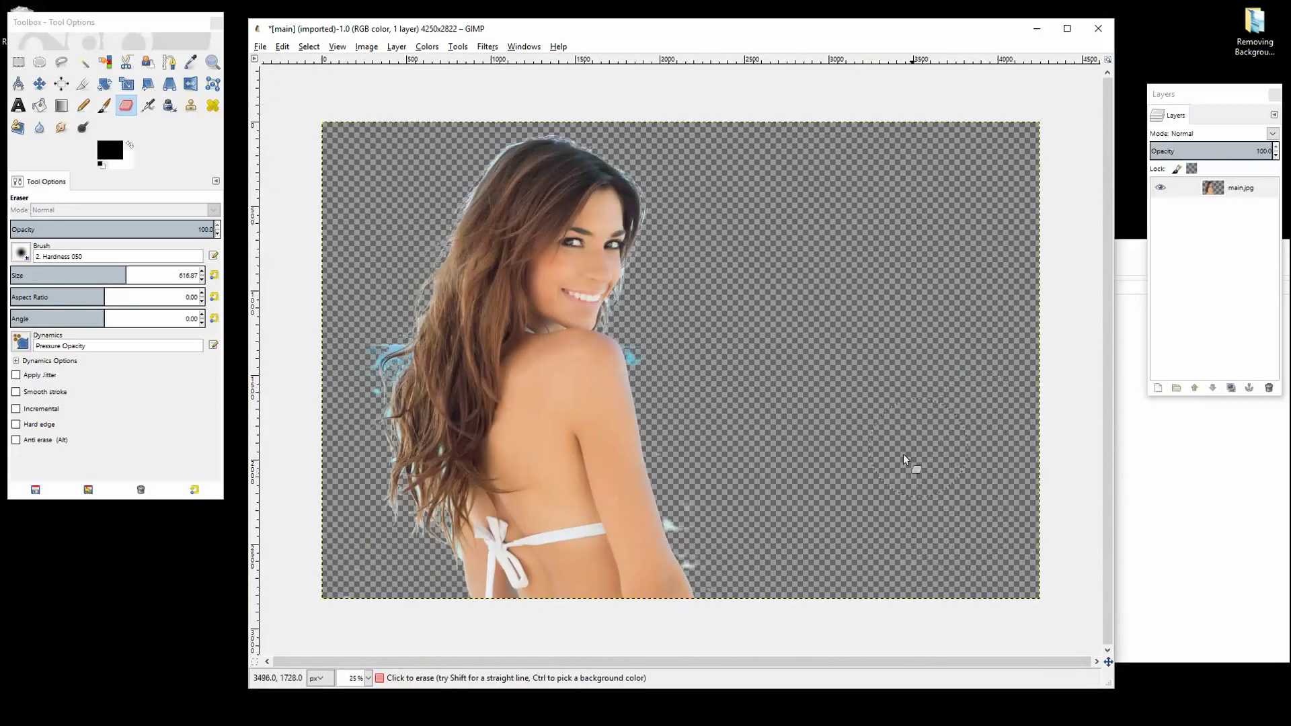
{"action": "scroll", "coordinate": [747, 403], "scroll_direction": "up", "scroll_amount": 3, "text": "ctrl"}
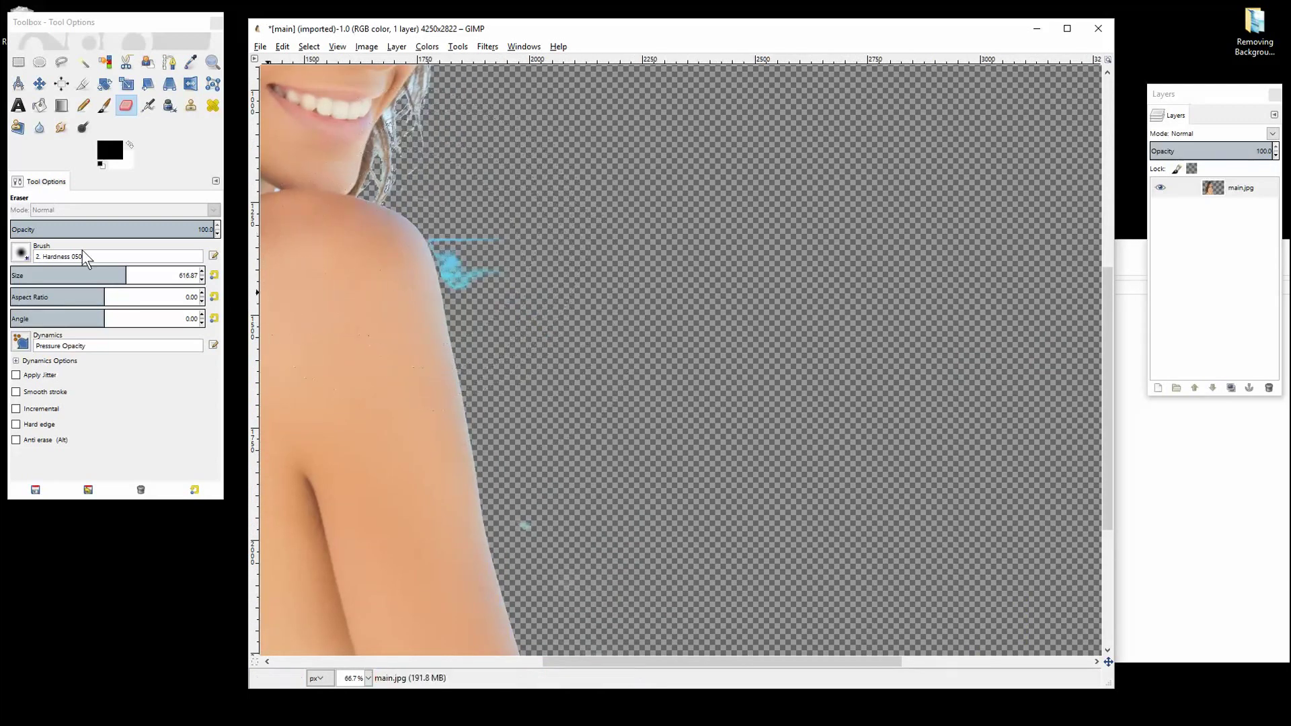
{"action": "left_click_drag", "start_coordinate": [70, 274], "coordinate": [56, 274]}
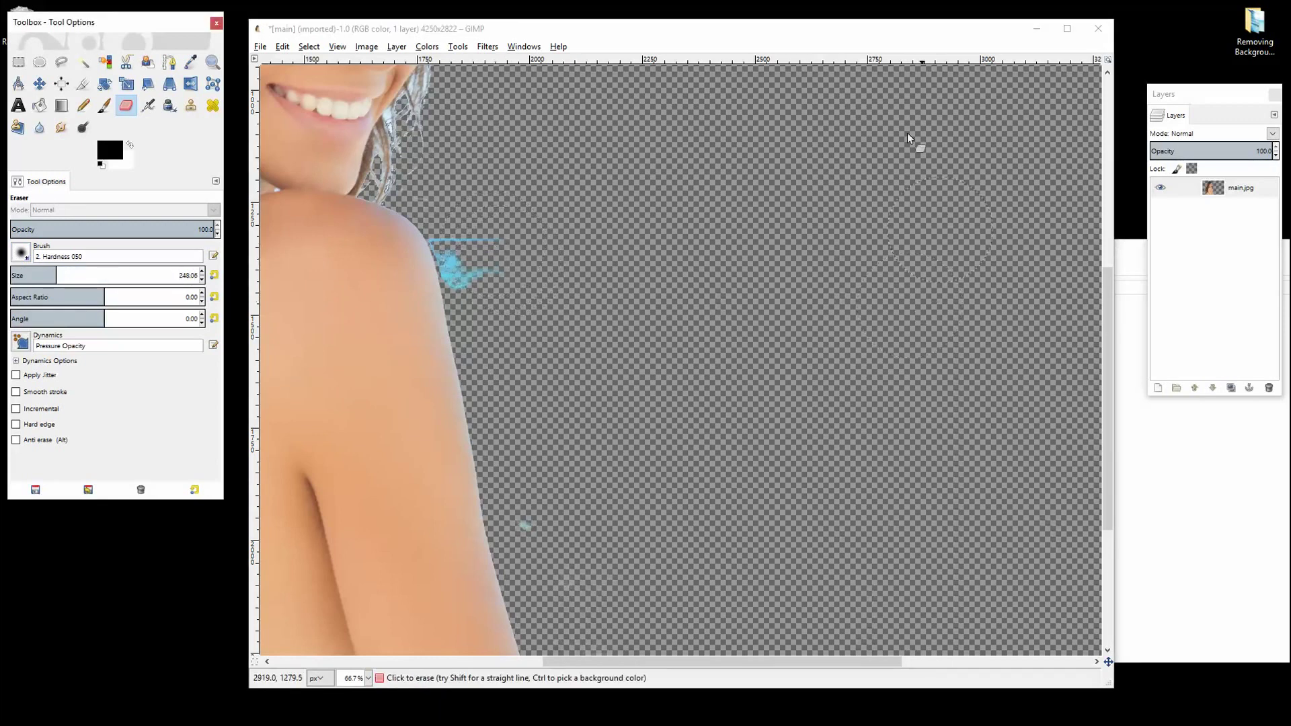
{"action": "left_click", "coordinate": [494, 269]}
{"action": "mouse_move", "coordinate": [494, 269]}
{"action": "left_mouse_down"}
{"action": "mouse_move", "coordinate": [474, 228]}
{"action": "mouse_move", "coordinate": [489, 279]}
{"action": "mouse_move", "coordinate": [473, 242]}
{"action": "left_mouse_up"}
{"action": "left_click_drag", "start_coordinate": [491, 285], "coordinate": [462, 202]}
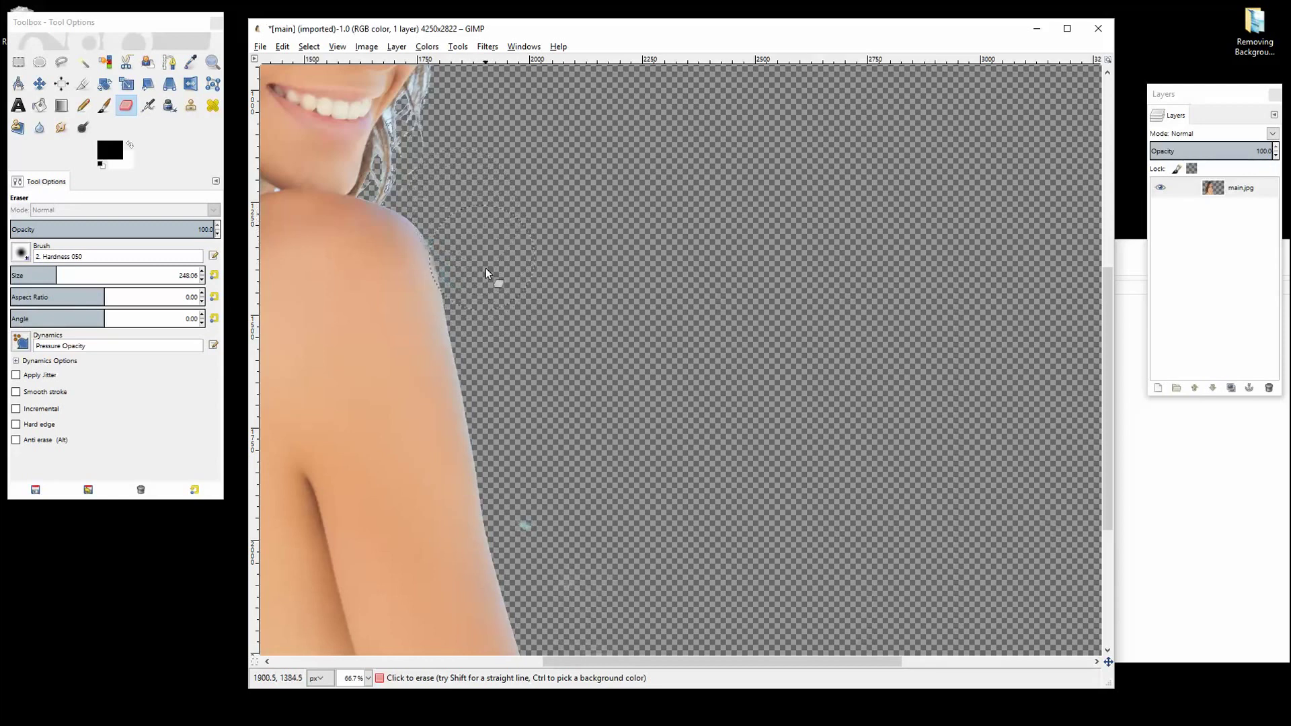
{"action": "scroll", "coordinate": [570, 497], "scroll_direction": "down", "scroll_amount": 5}
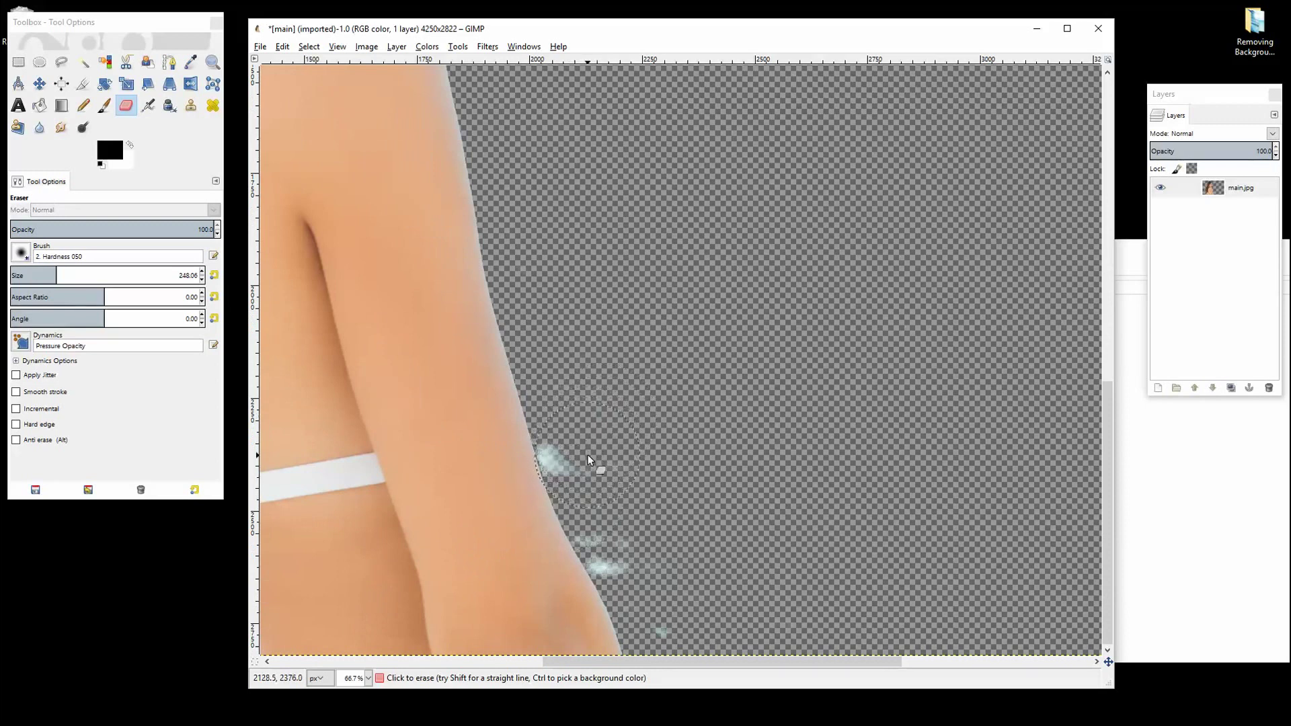
{"action": "left_click_drag", "start_coordinate": [41, 276], "coordinate": [24, 276]}
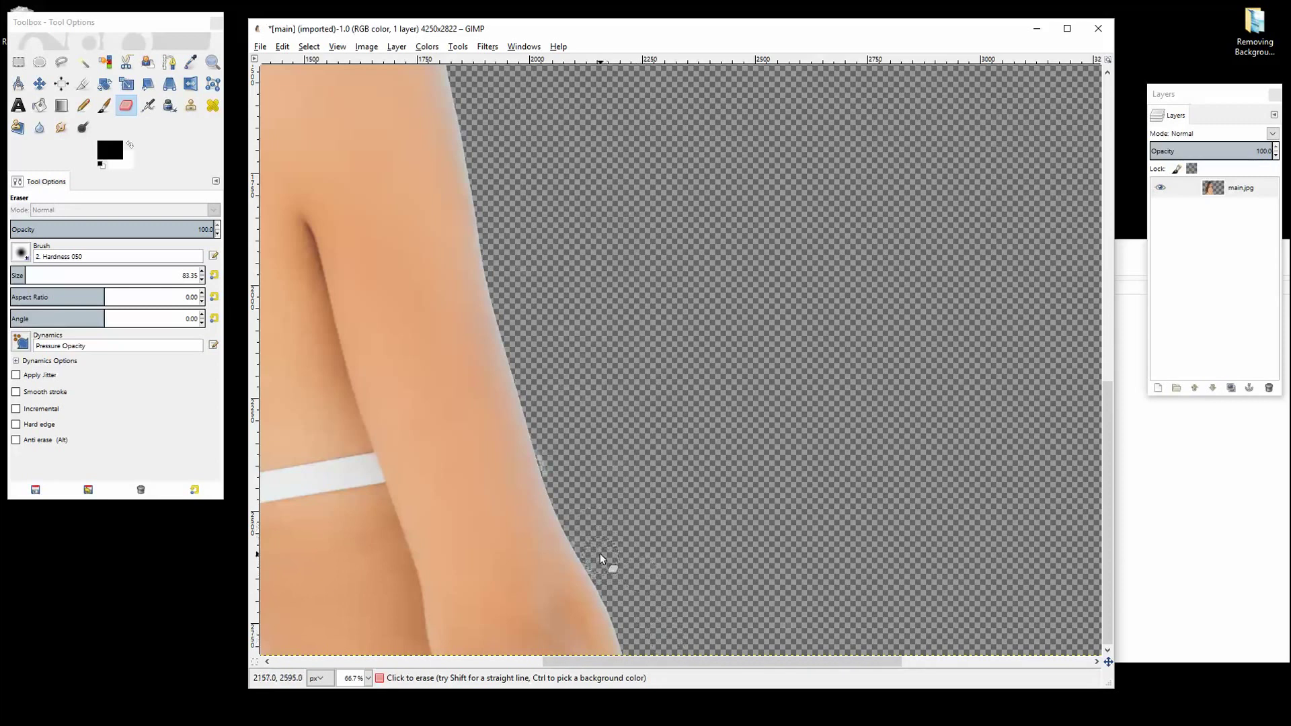
Enlarge the eraser to about 409, erase the pale fringe beside the hair, then shrink it slightly
{"action": "scroll", "coordinate": [600, 412], "scroll_direction": "up", "scroll_amount": 4}
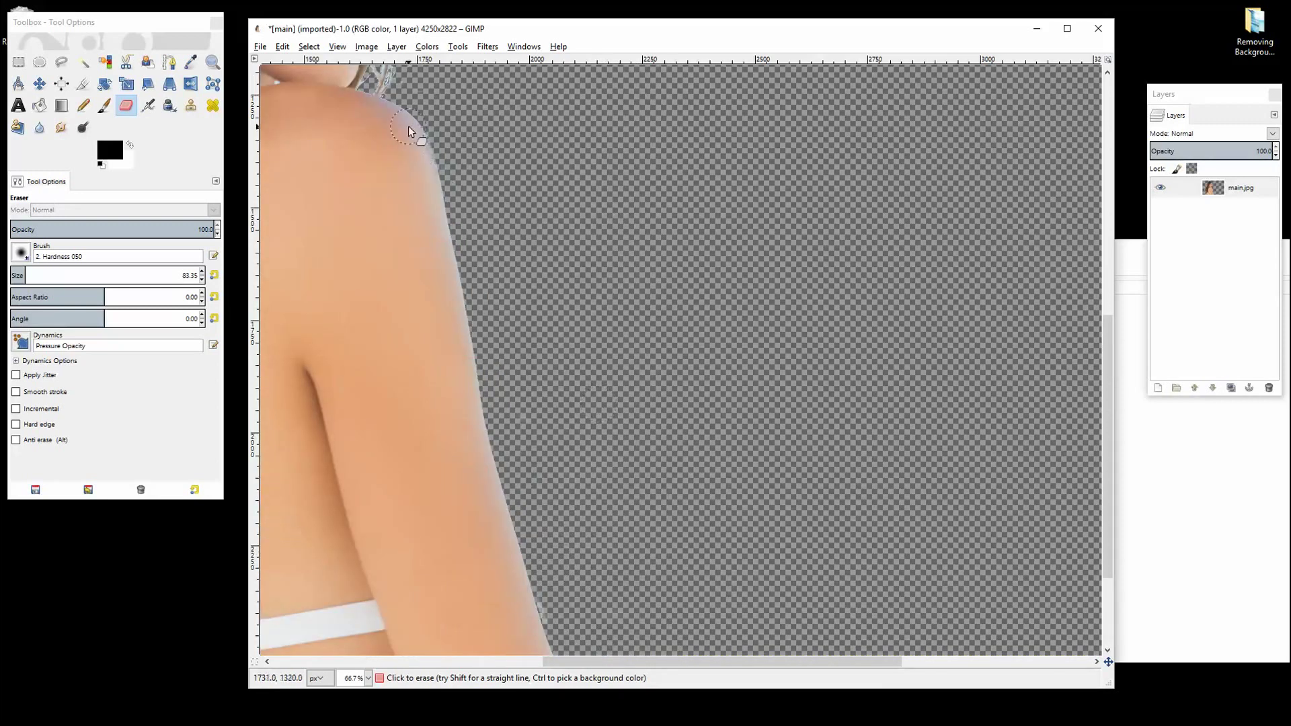
{"action": "scroll", "coordinate": [543, 245], "scroll_direction": "up", "scroll_amount": 12}
{"action": "scroll", "coordinate": [503, 244], "scroll_direction": "up", "scroll_amount": 3}
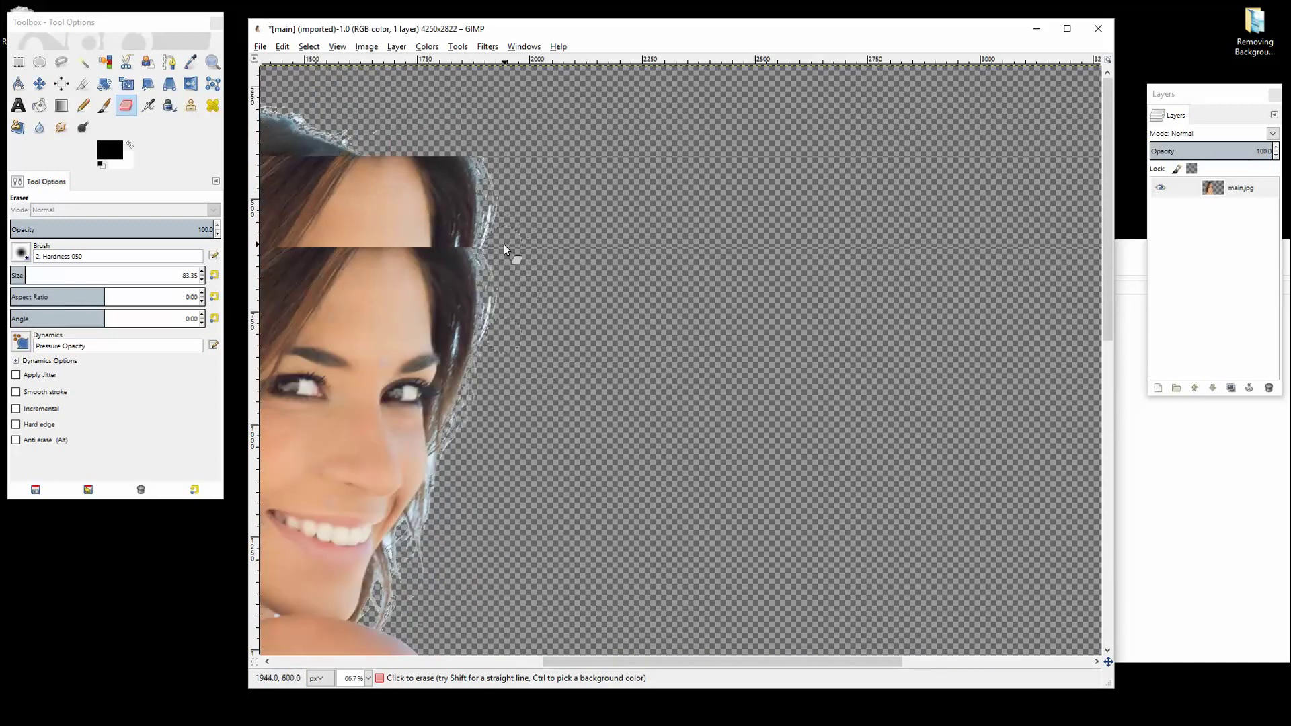
{"action": "left_click", "coordinate": [36, 273]}
{"action": "left_click_drag", "start_coordinate": [35, 273], "coordinate": [86, 273]}
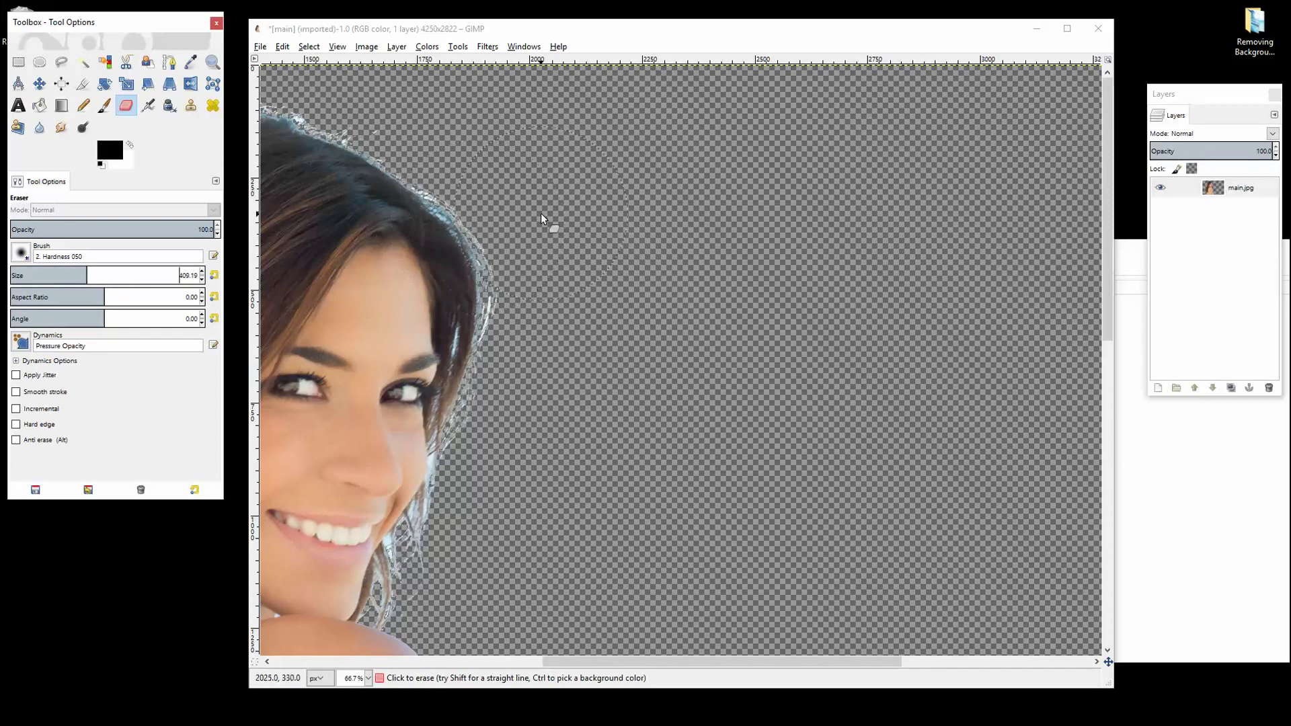
{"action": "mouse_move", "coordinate": [541, 213]}
{"action": "left_mouse_down"}
{"action": "mouse_move", "coordinate": [526, 199]}
{"action": "mouse_move", "coordinate": [557, 271]}
{"action": "mouse_move", "coordinate": [527, 199]}
{"action": "mouse_move", "coordinate": [462, 136]}
{"action": "mouse_move", "coordinate": [538, 276]}
{"action": "mouse_move", "coordinate": [583, 304]}
{"action": "mouse_move", "coordinate": [454, 176]}
{"action": "mouse_move", "coordinate": [481, 159]}
{"action": "mouse_move", "coordinate": [404, 227]}
{"action": "left_mouse_up"}
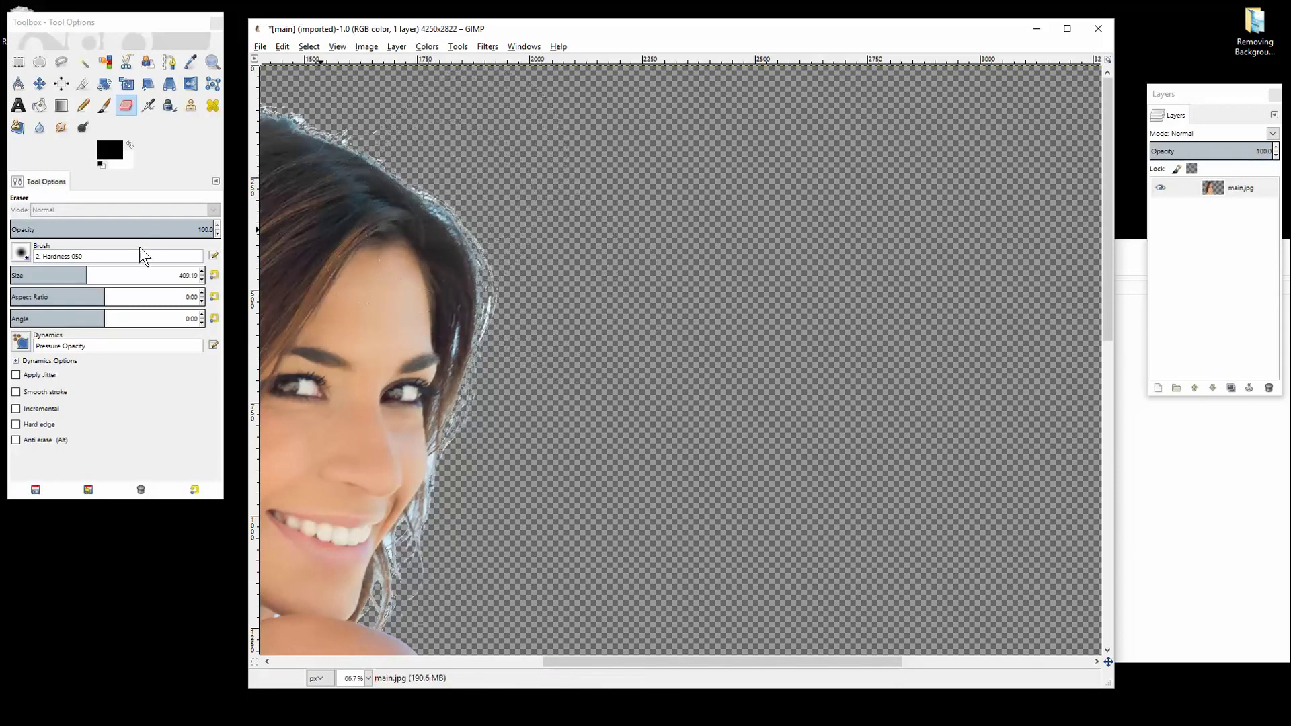
{"action": "left_click_drag", "start_coordinate": [86, 274], "coordinate": [71, 272]}
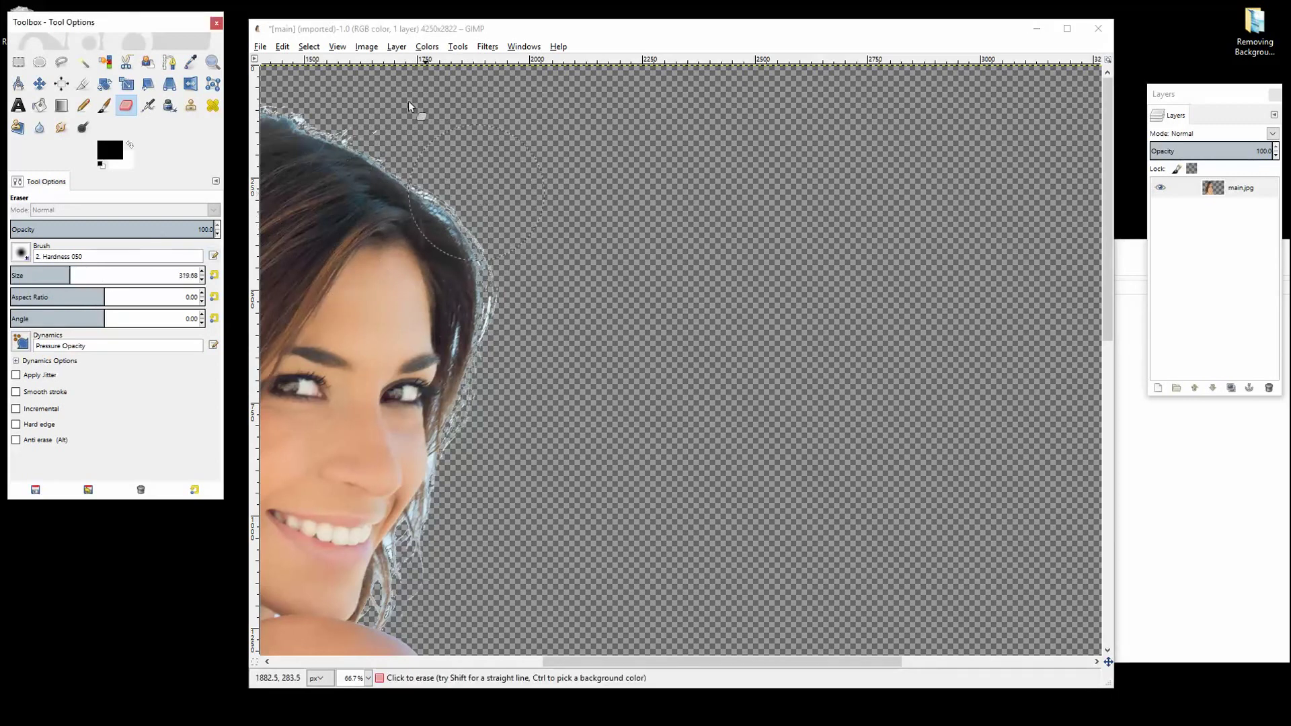
{"action": "left_click", "coordinate": [282, 47]}
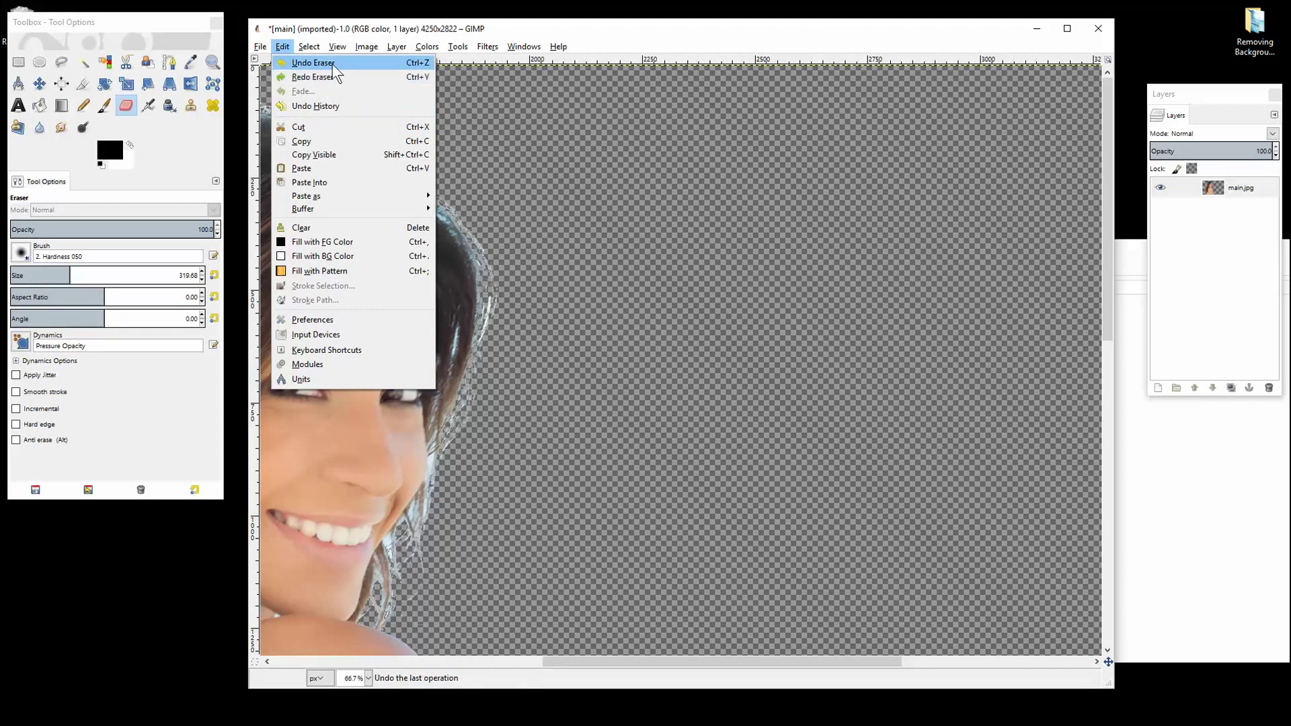
Dismiss the open menu, erase beside the hair, then undo the stroke that cut into the face
{"action": "mouse_move", "coordinate": [558, 47]}
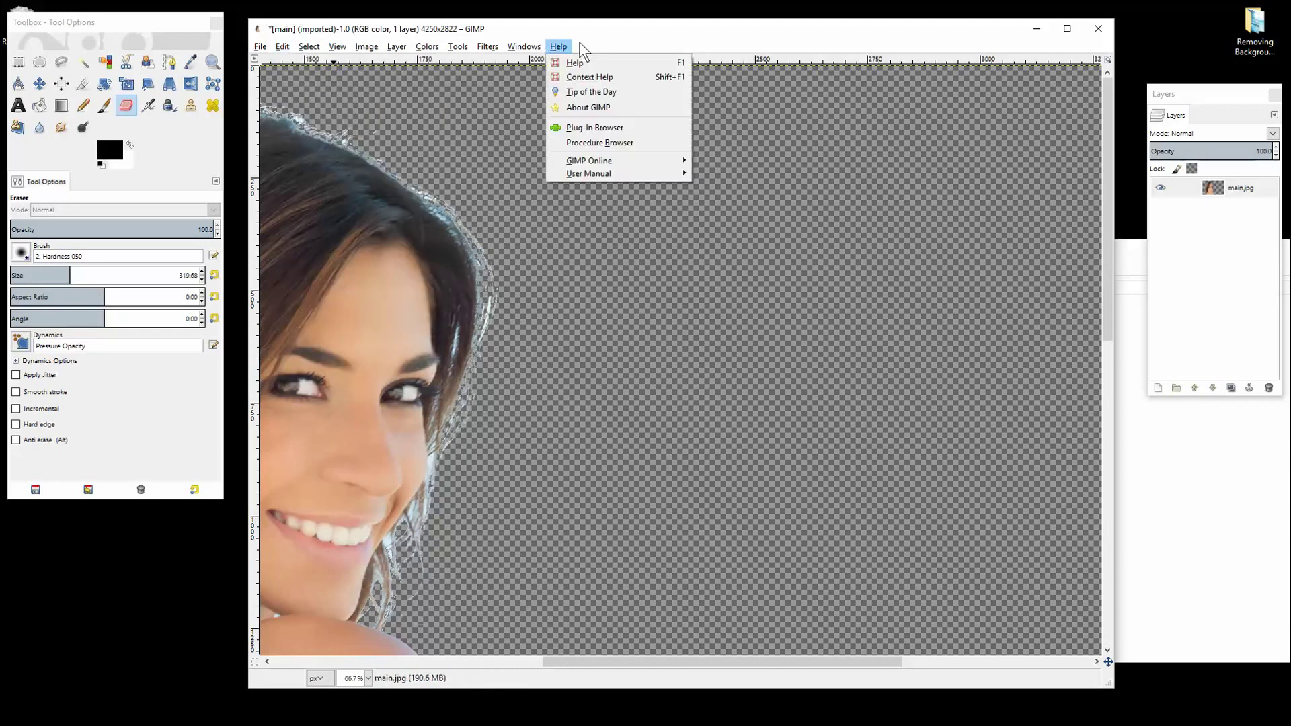
{"action": "left_click", "coordinate": [616, 26]}
{"action": "mouse_move", "coordinate": [445, 211]}
{"action": "left_mouse_down"}
{"action": "mouse_move", "coordinate": [364, 269]}
{"action": "mouse_move", "coordinate": [380, 464]}
{"action": "left_mouse_up"}
{"action": "key", "text": "ctrl+z"}
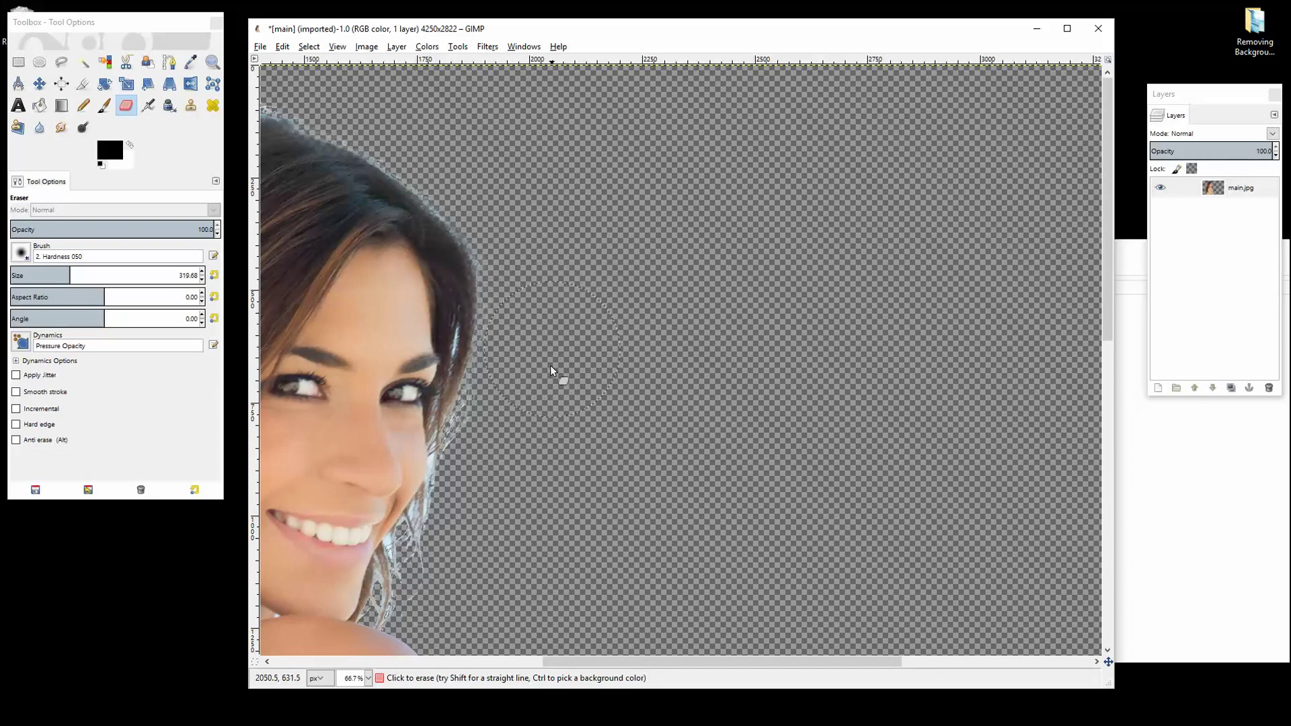
Zoom in on the head and erase the pale bluish fringe along the crown and right side
{"action": "scroll", "coordinate": [532, 455], "scroll_direction": "down", "scroll_amount": 3}
{"action": "scroll", "coordinate": [541, 445], "scroll_direction": "down", "scroll_amount": 1}
{"action": "scroll", "coordinate": [521, 212], "scroll_direction": "up", "scroll_amount": 1}
{"action": "scroll", "coordinate": [489, 176], "scroll_direction": "up", "scroll_amount": 2}
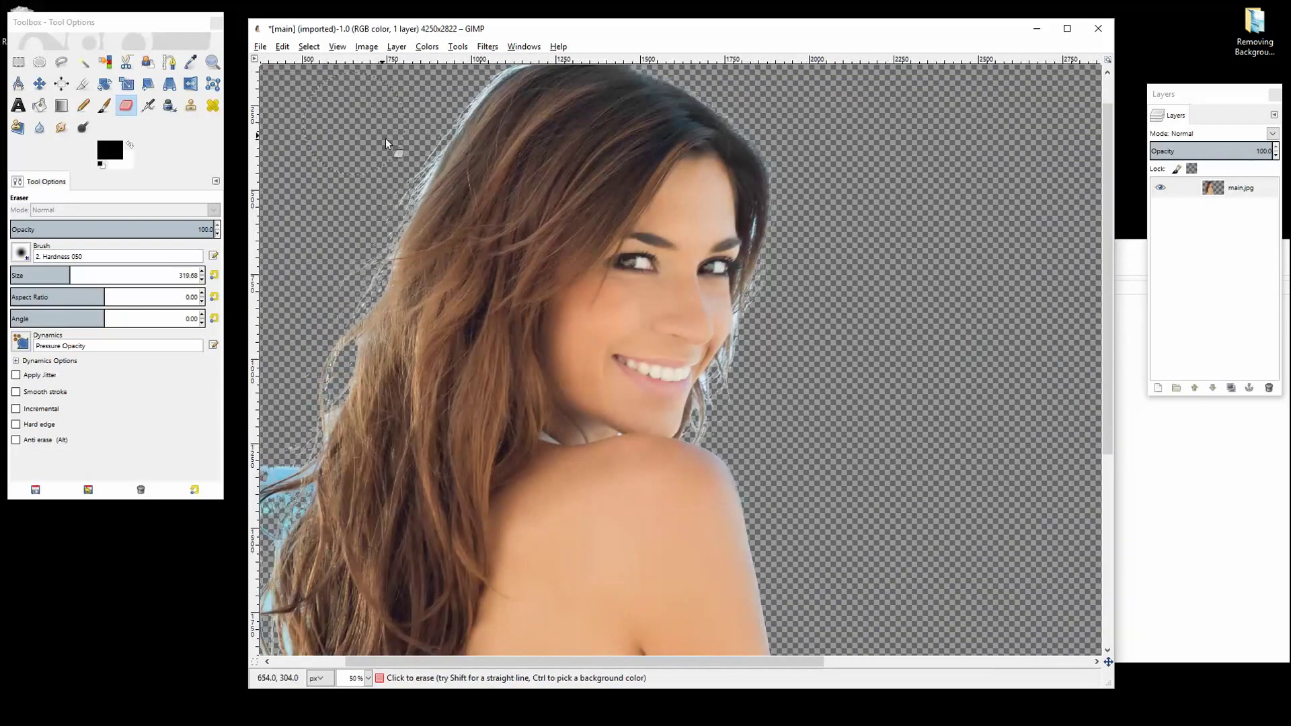
{"action": "scroll", "coordinate": [386, 139], "scroll_direction": "up", "scroll_amount": 1}
{"action": "scroll", "coordinate": [364, 97], "scroll_direction": "up", "scroll_amount": 3}
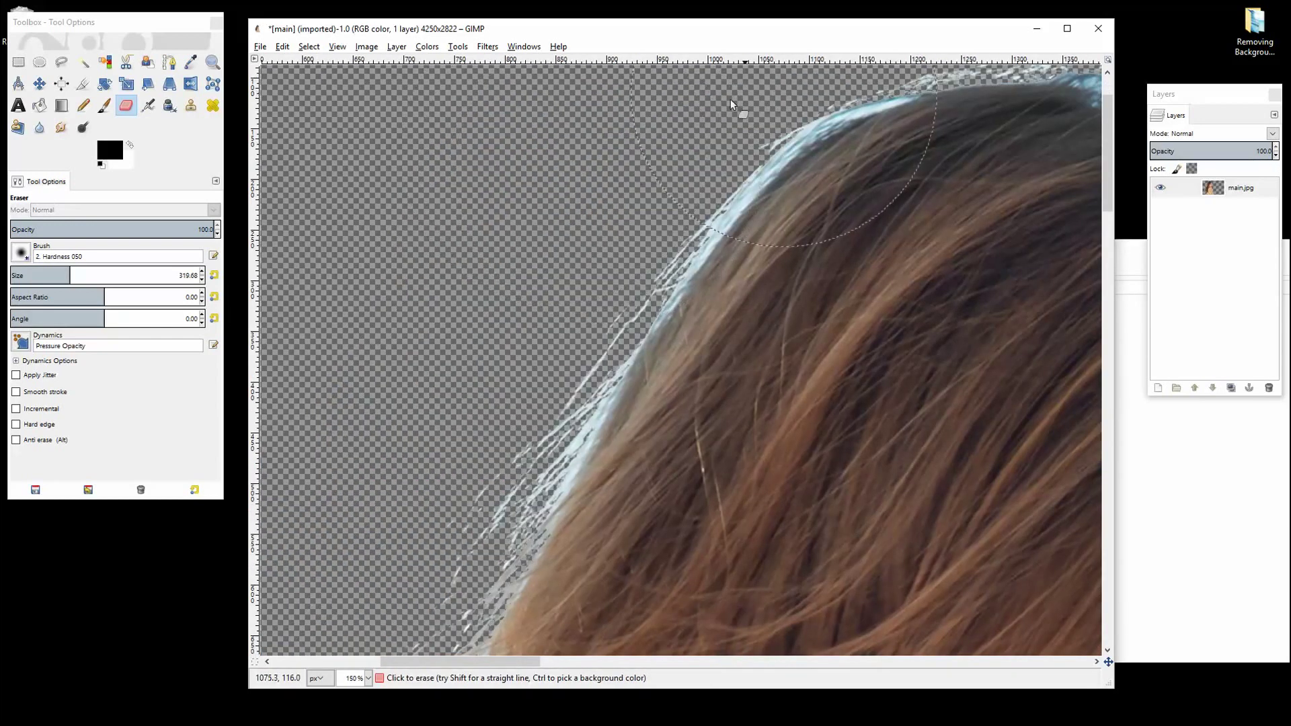
{"action": "scroll", "coordinate": [730, 98], "scroll_direction": "down", "scroll_amount": 1}
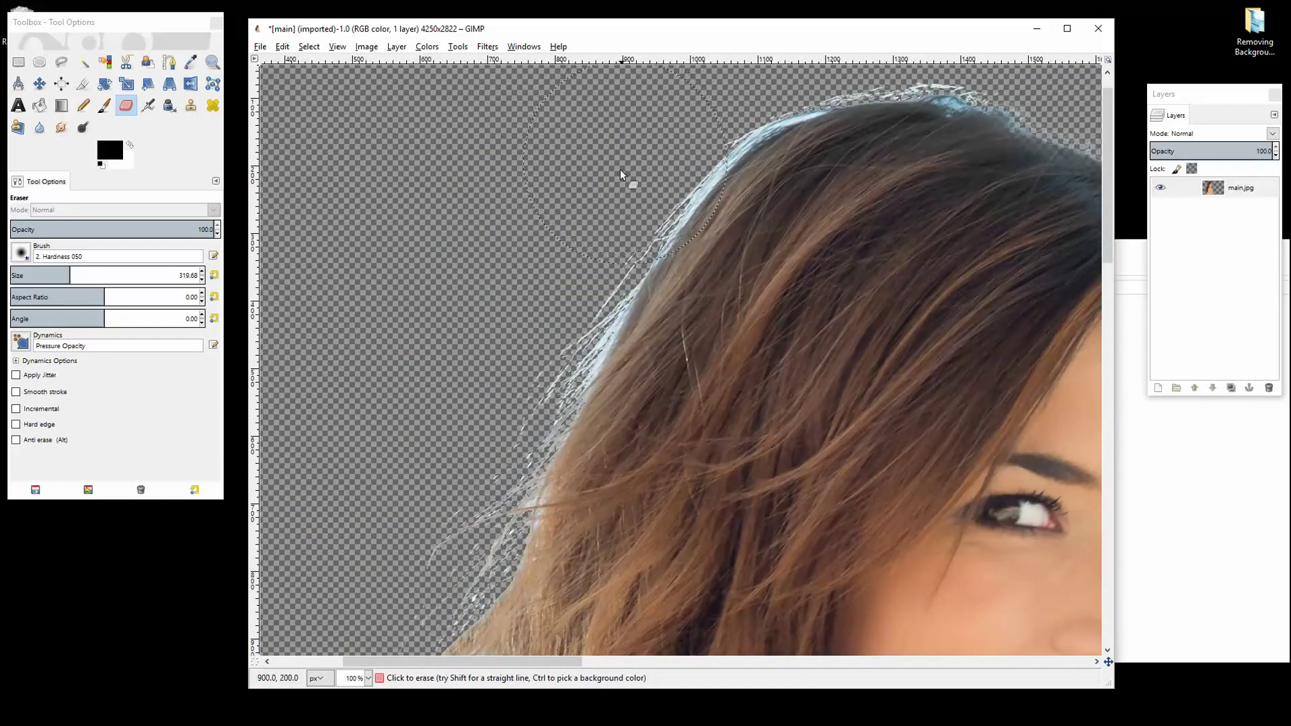
{"action": "mouse_move", "coordinate": [620, 170]}
{"action": "left_mouse_down"}
{"action": "mouse_move", "coordinate": [600, 197]}
{"action": "mouse_move", "coordinate": [718, 105]}
{"action": "mouse_move", "coordinate": [625, 193]}
{"action": "mouse_move", "coordinate": [480, 422]}
{"action": "mouse_move", "coordinate": [601, 192]}
{"action": "mouse_move", "coordinate": [631, 161]}
{"action": "mouse_move", "coordinate": [570, 280]}
{"action": "left_mouse_up"}
{"action": "left_click_drag", "start_coordinate": [535, 327], "coordinate": [505, 387]}
{"action": "scroll", "coordinate": [504, 138], "scroll_direction": "down", "scroll_amount": 1}
{"action": "scroll", "coordinate": [494, 164], "scroll_direction": "down", "scroll_amount": 1}
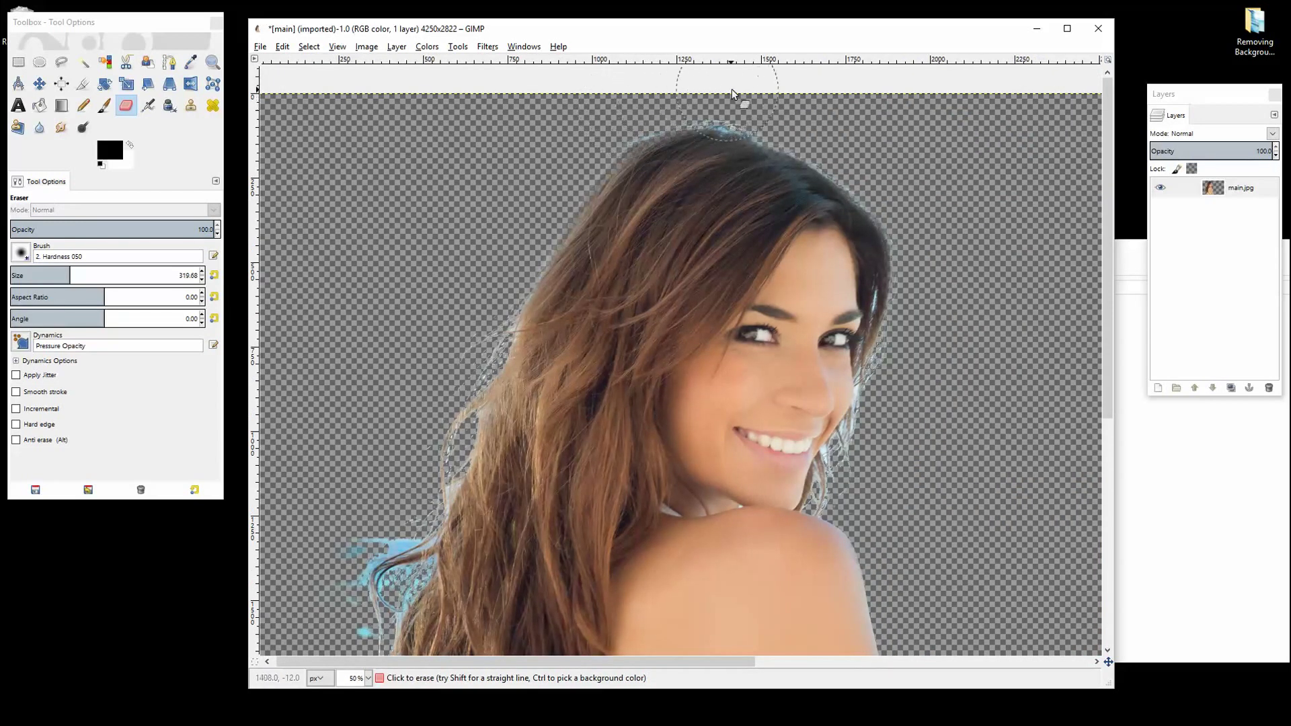
{"action": "mouse_move", "coordinate": [732, 89]}
{"action": "left_mouse_down"}
{"action": "mouse_move", "coordinate": [763, 105]}
{"action": "mouse_move", "coordinate": [733, 91]}
{"action": "left_mouse_up"}
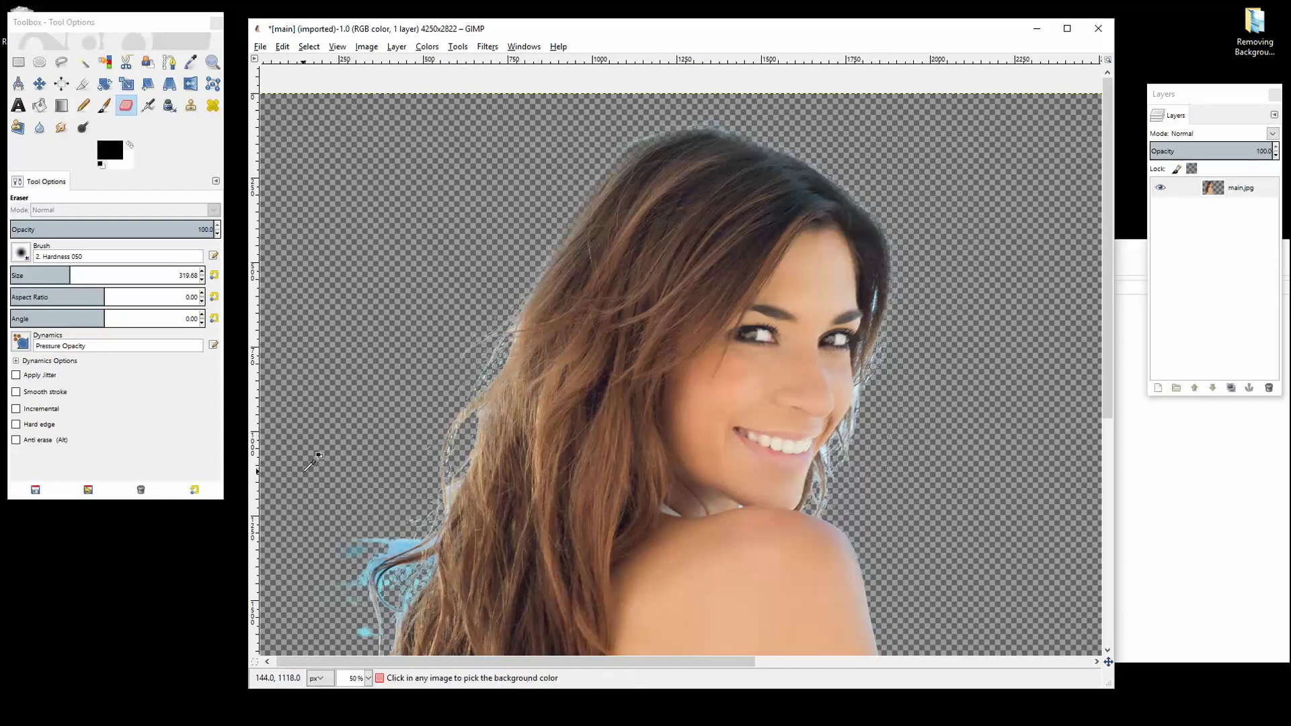
Erase faint blue streaks left of the hair, halve the Eraser to about 159, and clear the fringe above the strand
{"action": "scroll", "coordinate": [303, 474], "scroll_direction": "down", "scroll_amount": 1}
{"action": "scroll", "coordinate": [291, 533], "scroll_direction": "up", "scroll_amount": 5}
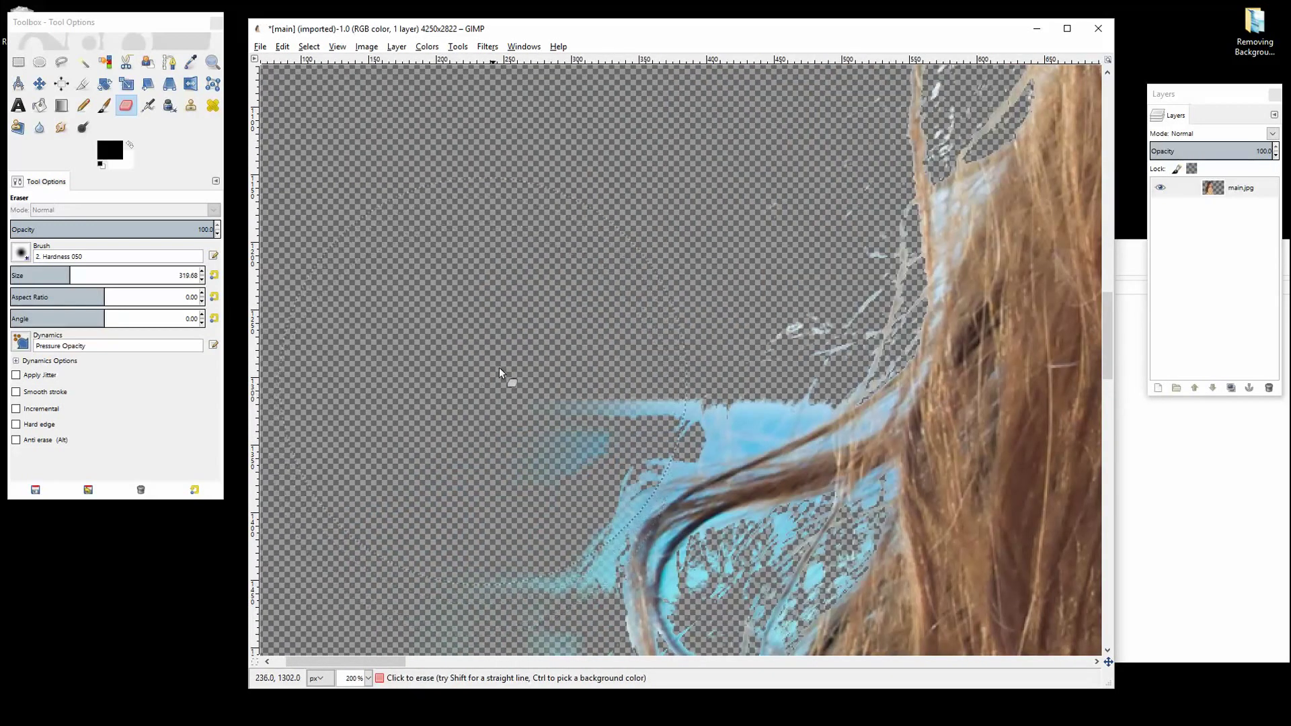
{"action": "left_click_drag", "start_coordinate": [499, 367], "coordinate": [651, 337]}
{"action": "left_click_drag", "start_coordinate": [46, 276], "coordinate": [39, 275]}
{"action": "mouse_move", "coordinate": [731, 382]}
{"action": "left_mouse_down"}
{"action": "mouse_move", "coordinate": [800, 369]}
{"action": "mouse_move", "coordinate": [667, 402]}
{"action": "mouse_move", "coordinate": [551, 470]}
{"action": "mouse_move", "coordinate": [508, 550]}
{"action": "mouse_move", "coordinate": [539, 537]}
{"action": "mouse_move", "coordinate": [608, 457]}
{"action": "mouse_move", "coordinate": [671, 421]}
{"action": "mouse_move", "coordinate": [602, 466]}
{"action": "mouse_move", "coordinate": [530, 592]}
{"action": "mouse_move", "coordinate": [471, 509]}
{"action": "left_mouse_up"}
Erase the blue fringe down the hair's left edge and the blue wisps and blob below
{"action": "scroll", "coordinate": [471, 510], "scroll_direction": "down", "scroll_amount": 5}
{"action": "scroll", "coordinate": [474, 499], "scroll_direction": "up", "scroll_amount": 5}
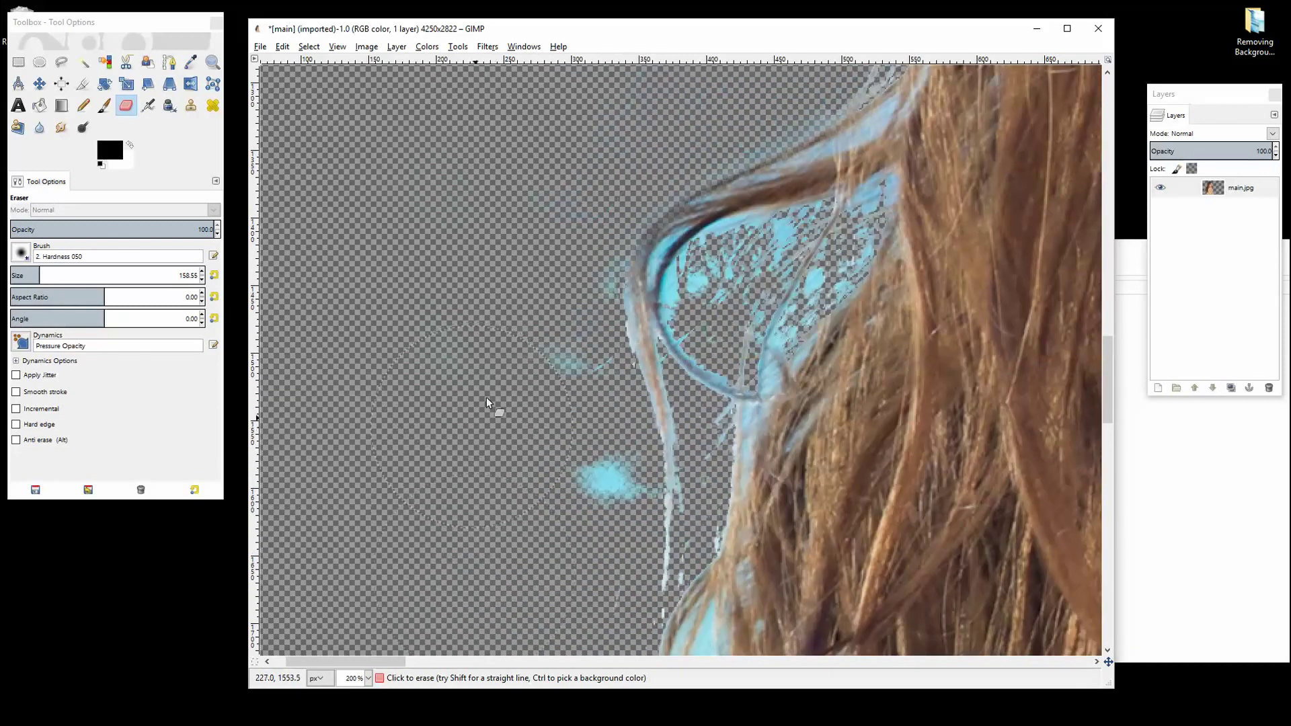
{"action": "mouse_move", "coordinate": [555, 243]}
{"action": "left_mouse_down"}
{"action": "mouse_move", "coordinate": [574, 540]}
{"action": "mouse_move", "coordinate": [566, 445]}
{"action": "left_mouse_up"}
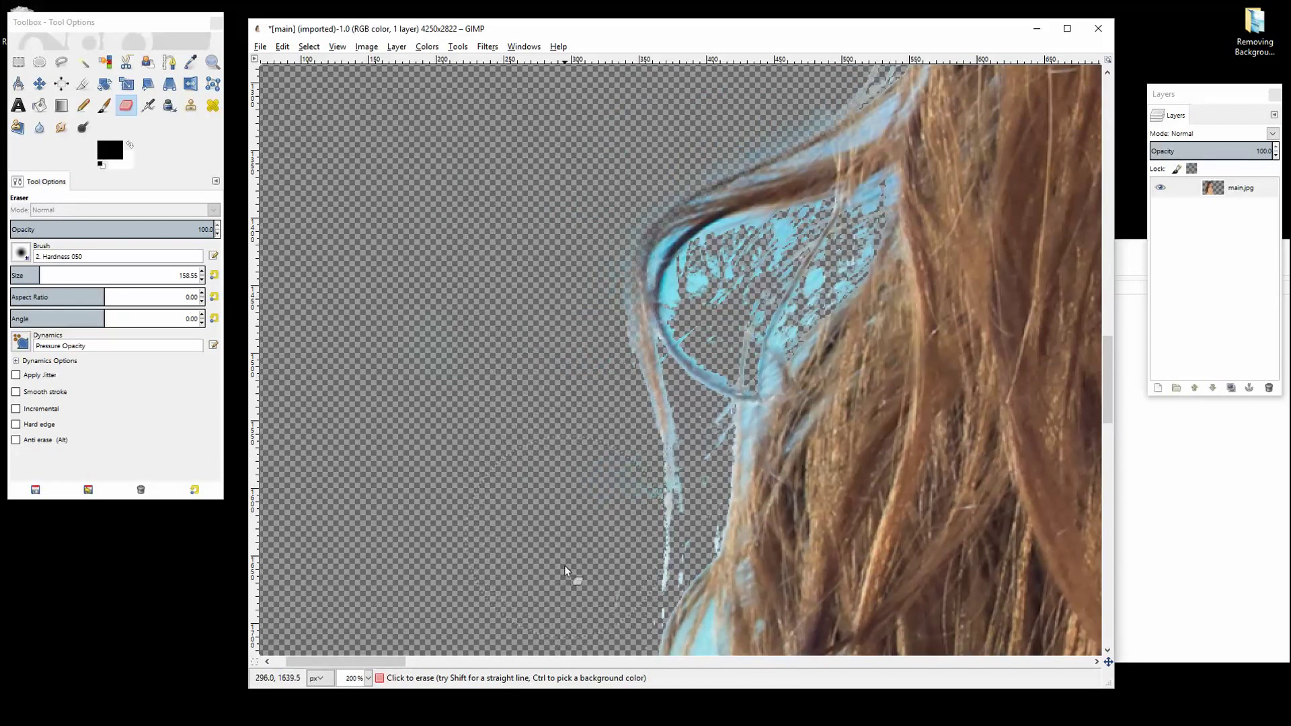
{"action": "scroll", "coordinate": [566, 490], "scroll_direction": "down", "scroll_amount": 8}
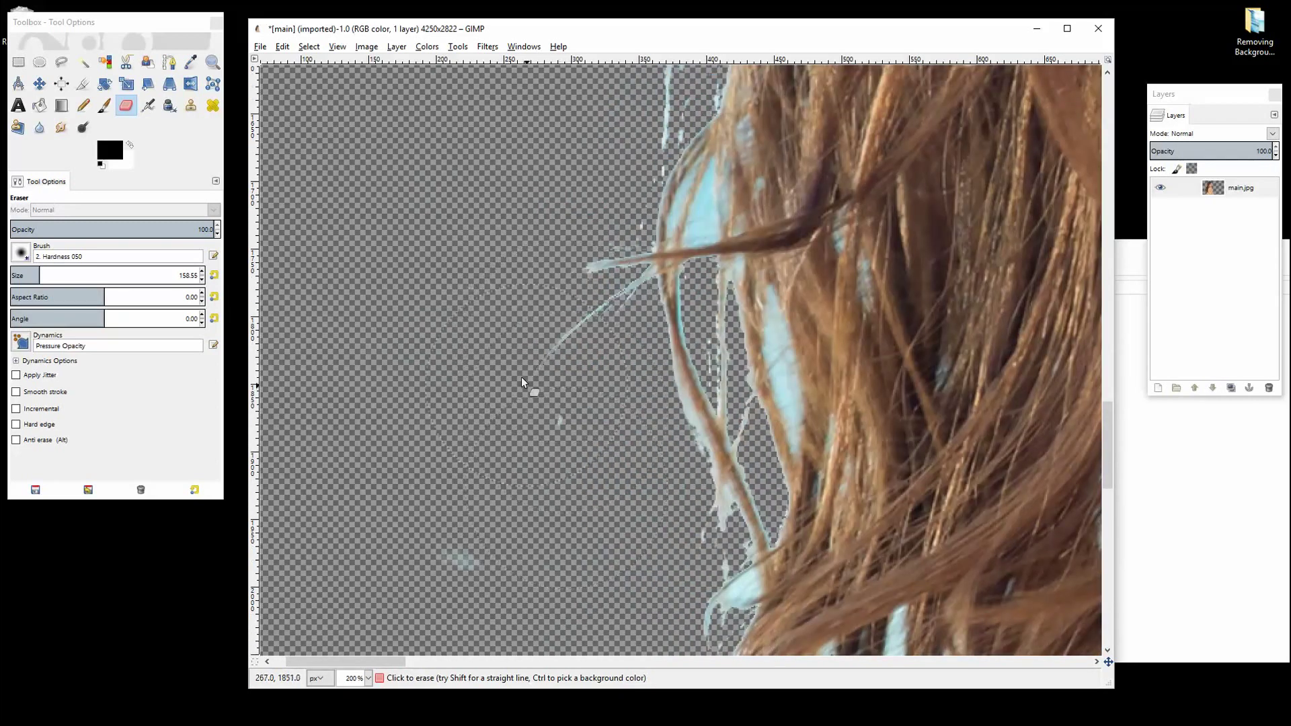
{"action": "left_click_drag", "start_coordinate": [595, 349], "coordinate": [408, 587]}
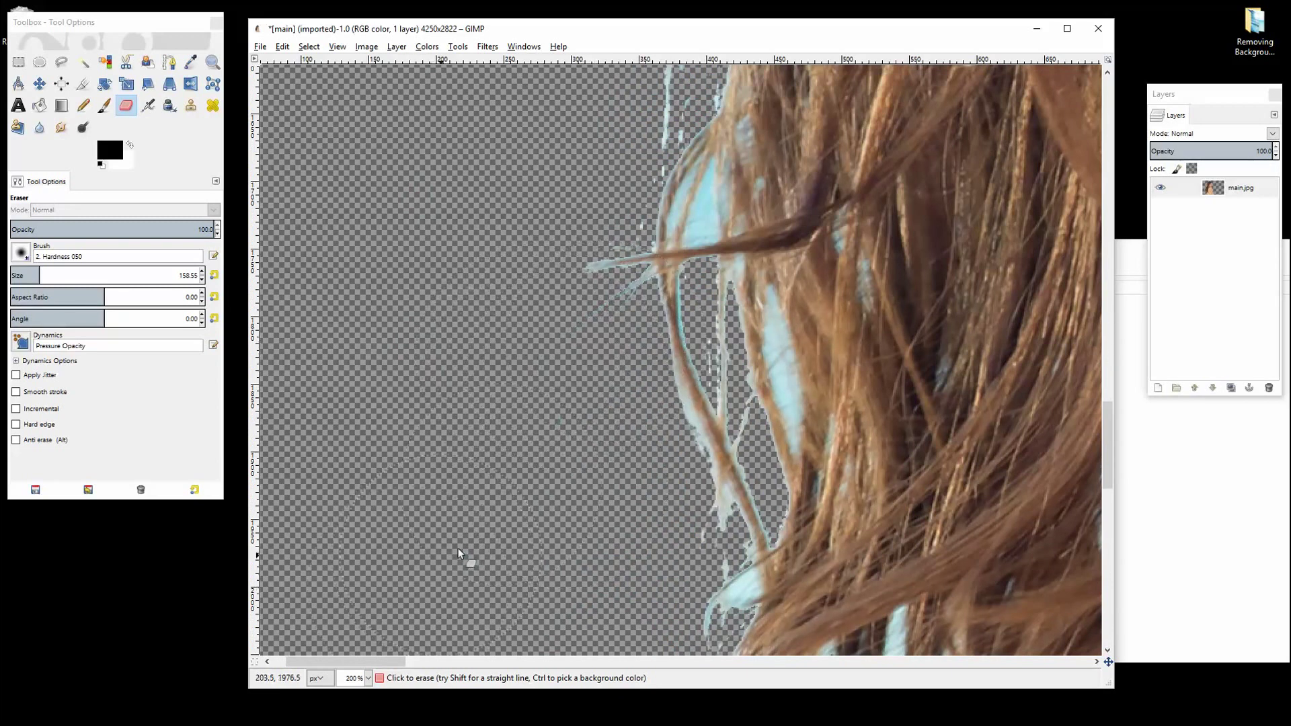
Shrink the Eraser further and erase the cyan speckles inside the hair loop
{"action": "scroll", "coordinate": [601, 502], "scroll_direction": "down", "scroll_amount": 10}
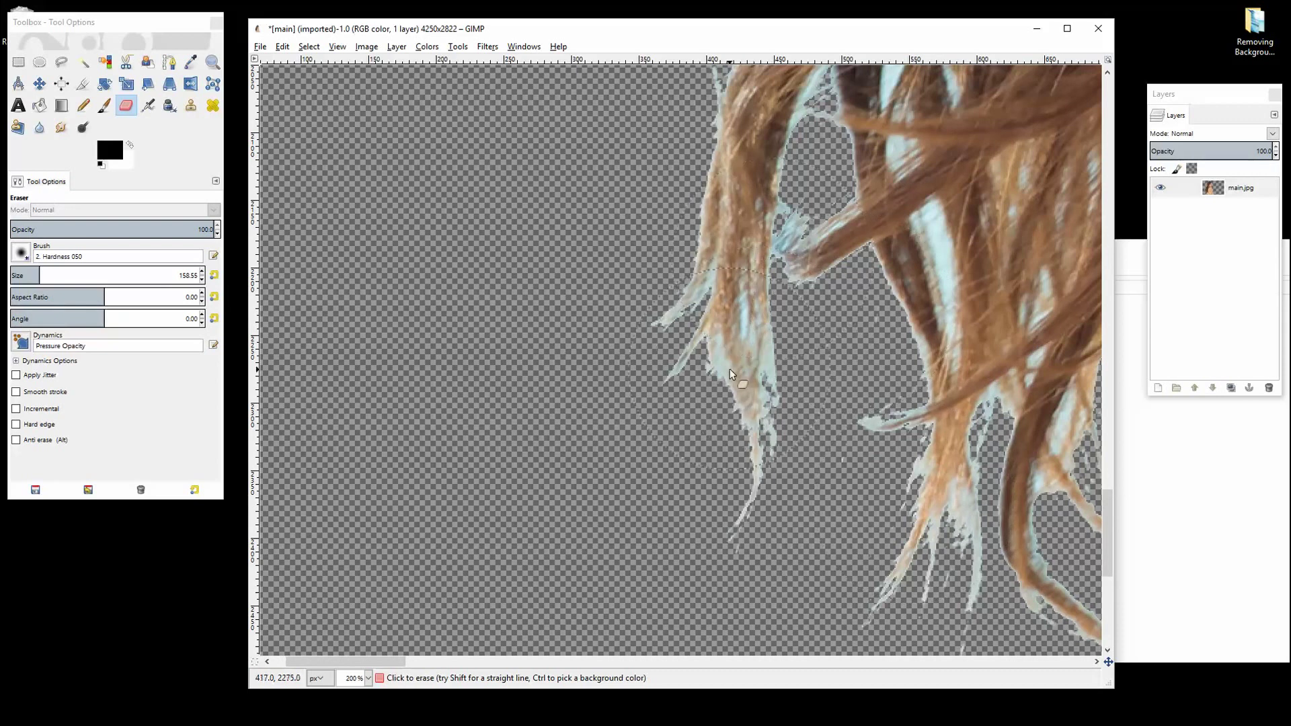
{"action": "scroll", "coordinate": [900, 396], "scroll_direction": "up", "scroll_amount": 5}
{"action": "scroll", "coordinate": [596, 302], "scroll_direction": "up", "scroll_amount": 10}
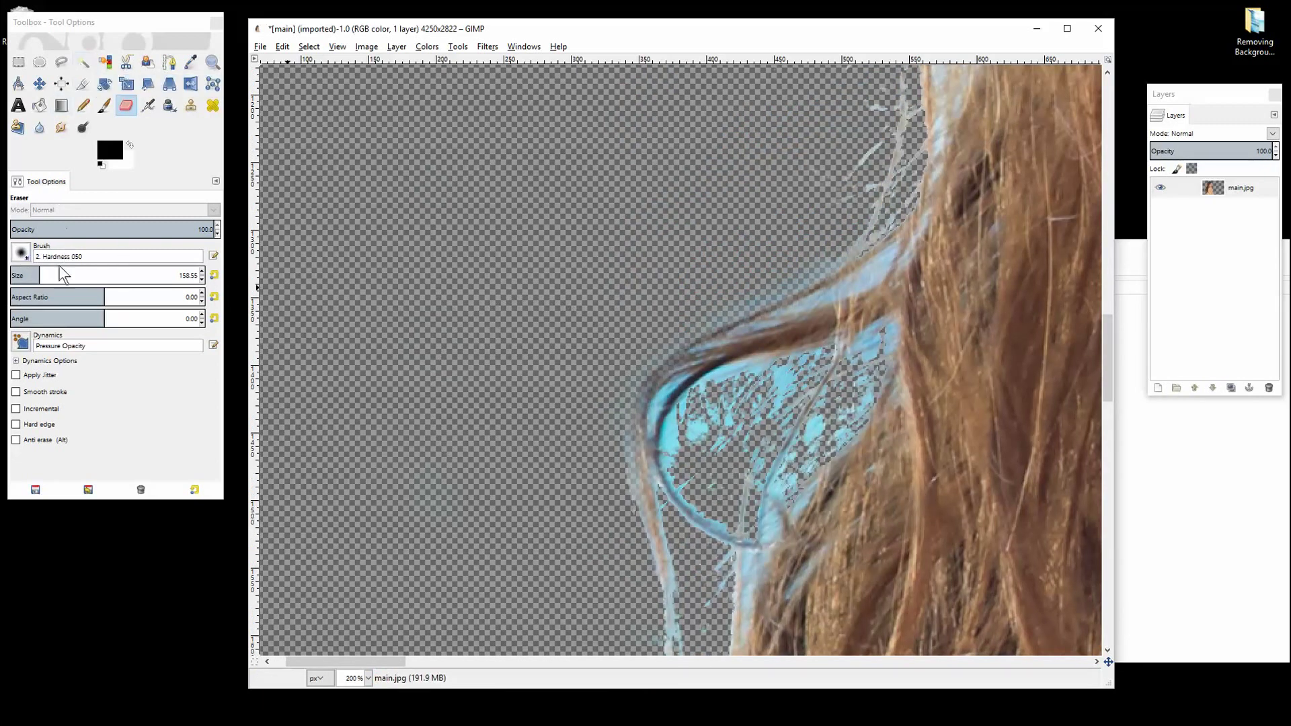
{"action": "left_click_drag", "start_coordinate": [57, 275], "coordinate": [20, 275]}
{"action": "mouse_move", "coordinate": [749, 409]}
{"action": "left_mouse_down"}
{"action": "mouse_move", "coordinate": [696, 442]}
{"action": "mouse_move", "coordinate": [712, 433]}
{"action": "mouse_move", "coordinate": [708, 462]}
{"action": "mouse_move", "coordinate": [772, 393]}
{"action": "mouse_move", "coordinate": [521, 401]}
{"action": "left_mouse_up"}
{"action": "left_click", "coordinate": [15, 276]}
{"action": "left_click", "coordinate": [833, 403]}
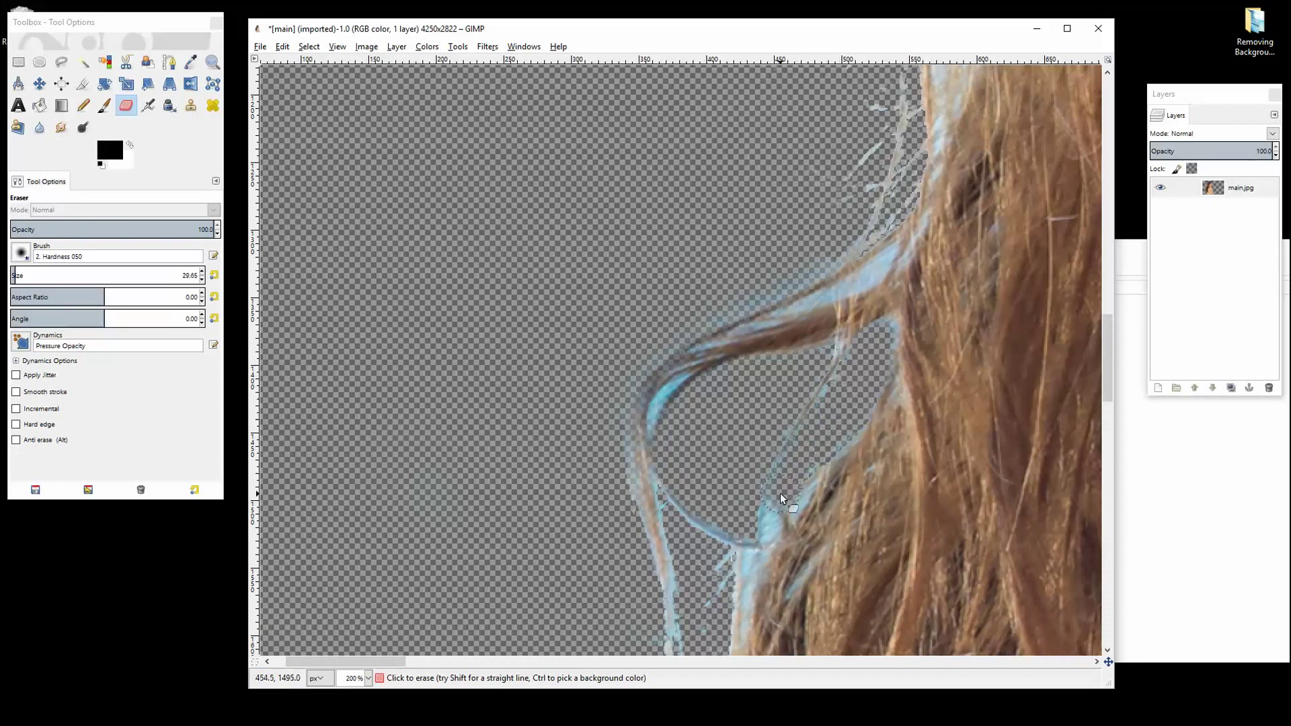
With Fuzzy Select, cut two light-blue areas on the hair strand to transparency
{"action": "left_click", "coordinate": [83, 62]}
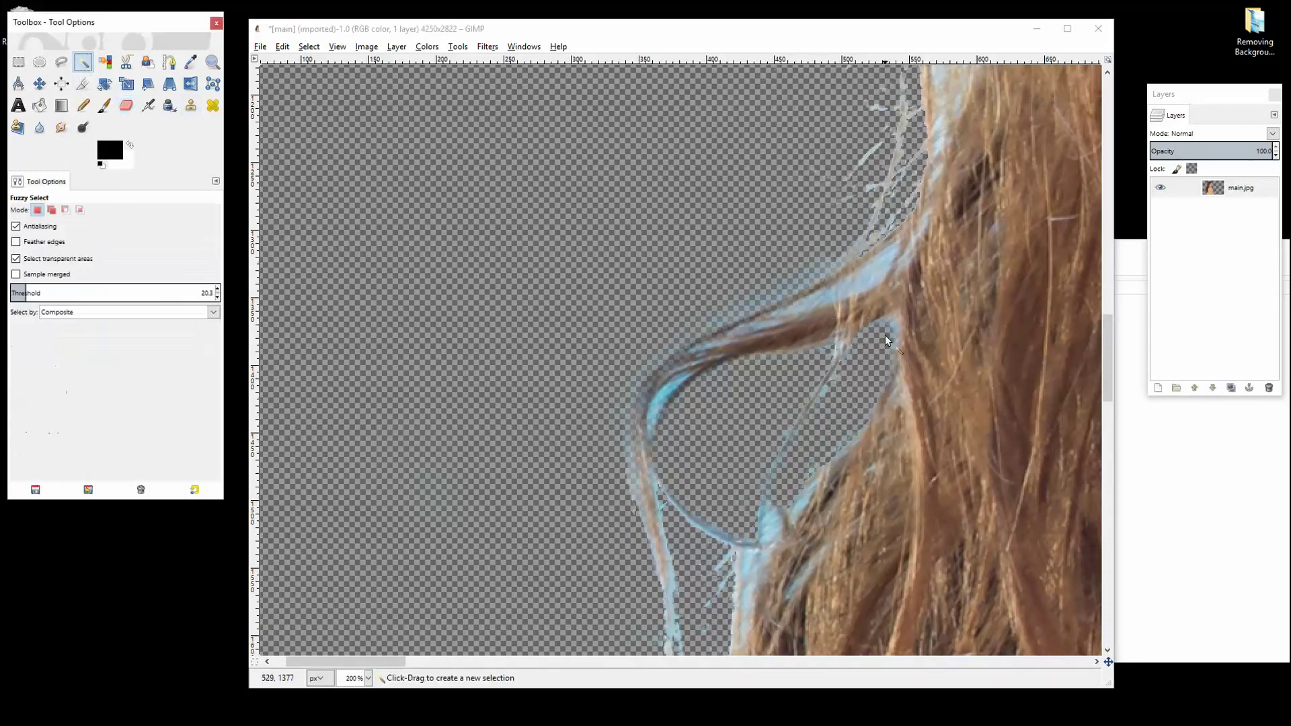
{"action": "left_click", "coordinate": [873, 273]}
{"action": "key", "text": "ctrl+x"}
{"action": "left_click", "coordinate": [800, 300]}
{"action": "key", "text": "ctrl+x"}
Select blue areas lower on the strand and inside the loop, and cut the leftover patch
{"action": "left_click", "coordinate": [666, 393]}
{"action": "left_click", "coordinate": [676, 382]}
{"action": "left_click", "coordinate": [661, 390]}
{"action": "left_click", "coordinate": [769, 521]}
{"action": "left_click", "coordinate": [762, 519]}
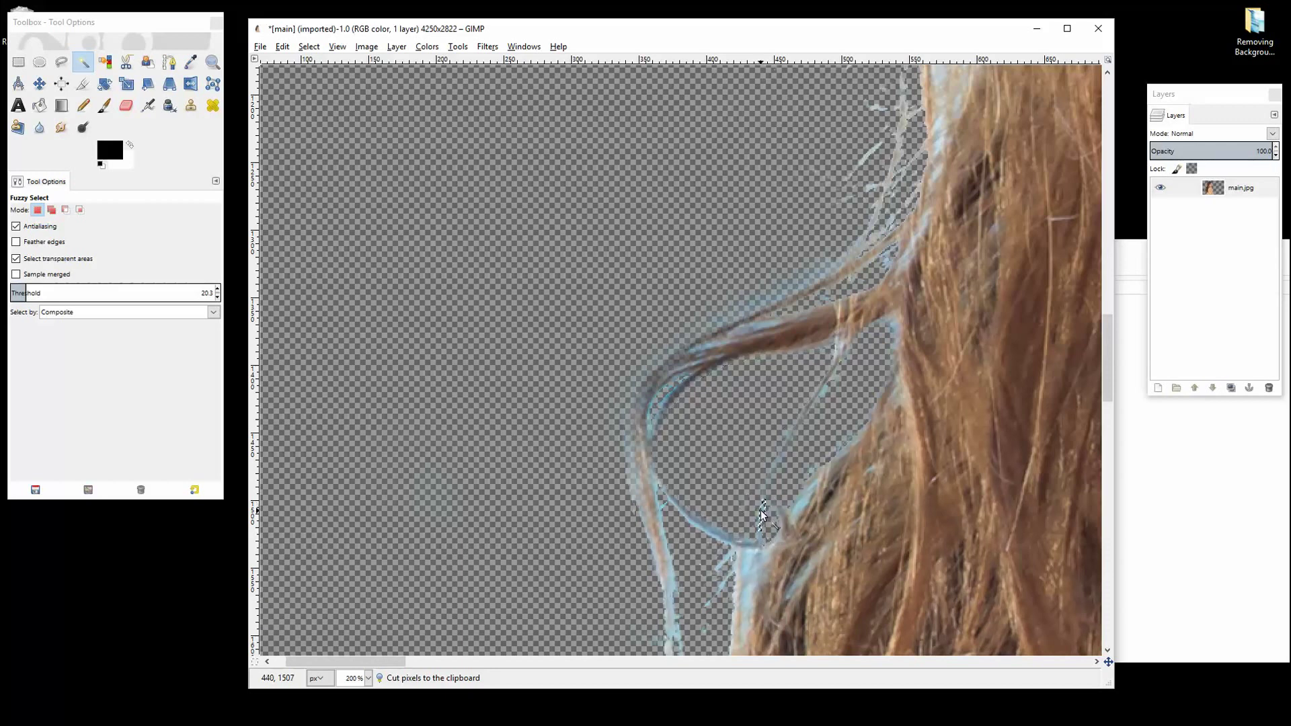
{"action": "left_click", "coordinate": [721, 536]}
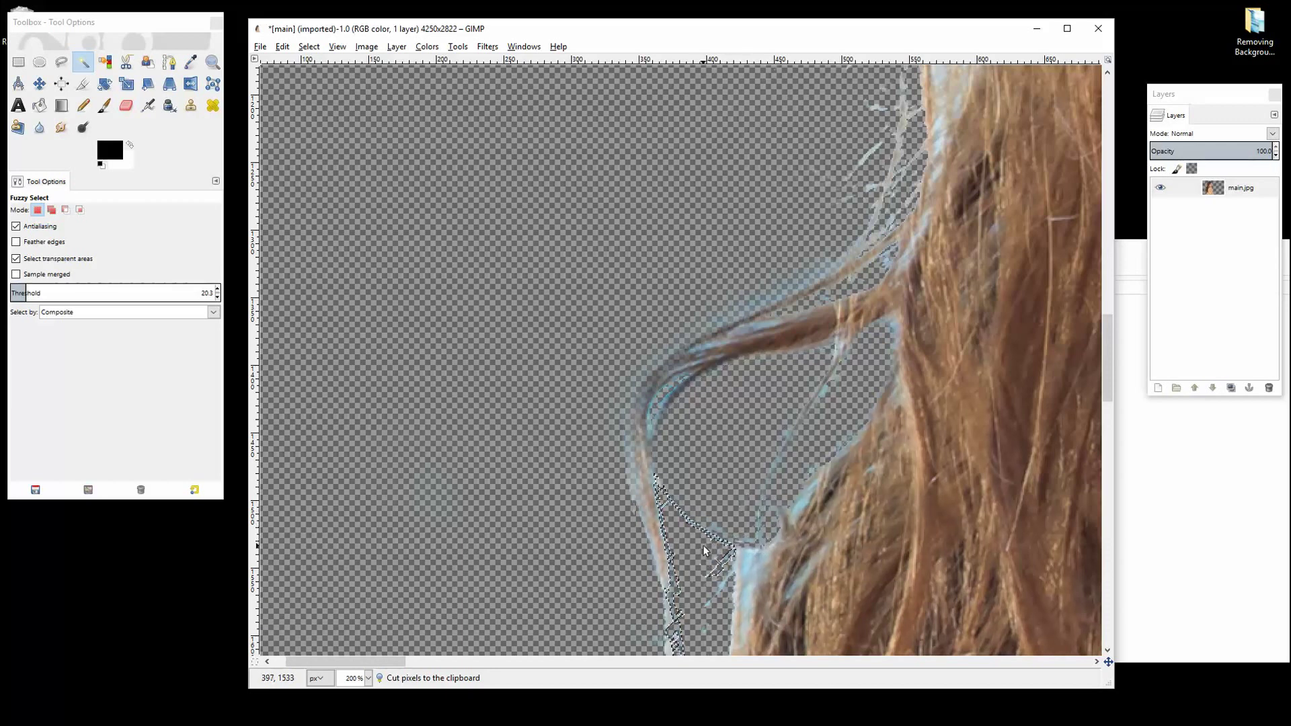
{"action": "scroll", "coordinate": [703, 544], "scroll_direction": "down", "scroll_amount": 5}
{"action": "left_click", "coordinate": [703, 503]}
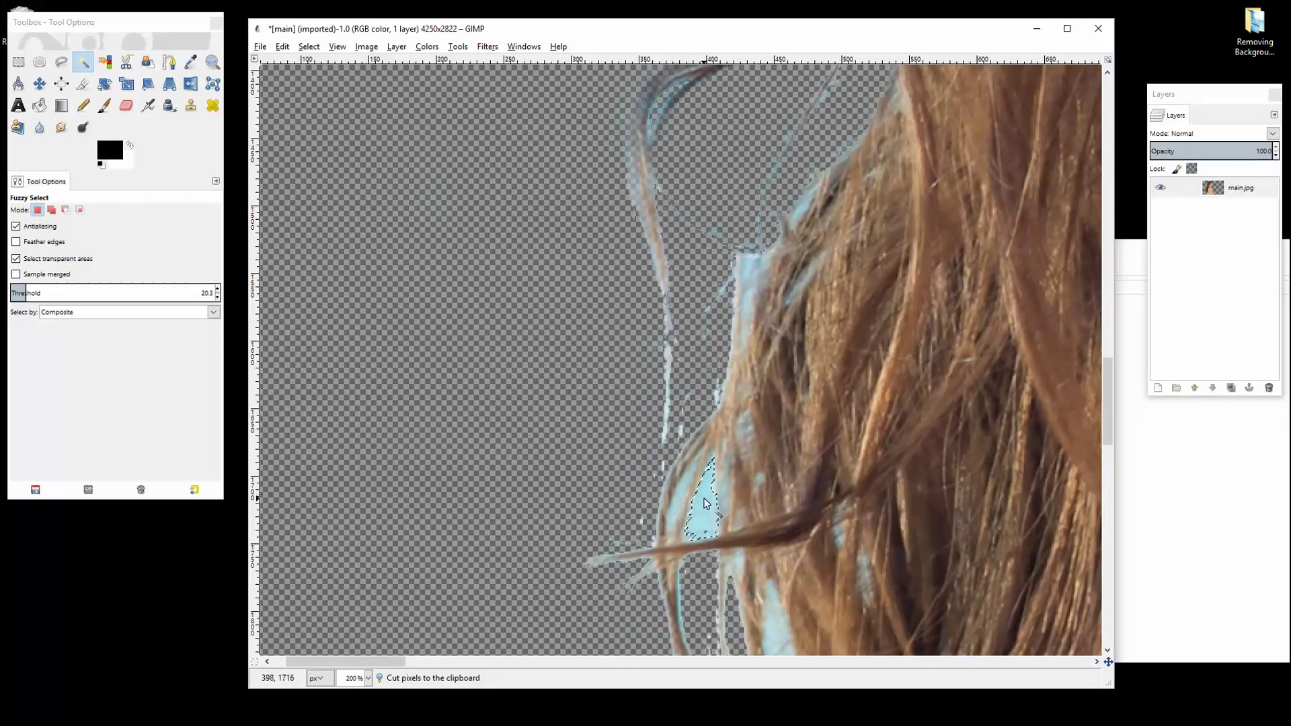
{"action": "left_click", "coordinate": [684, 493]}
{"action": "key", "text": "ctrl+x"}
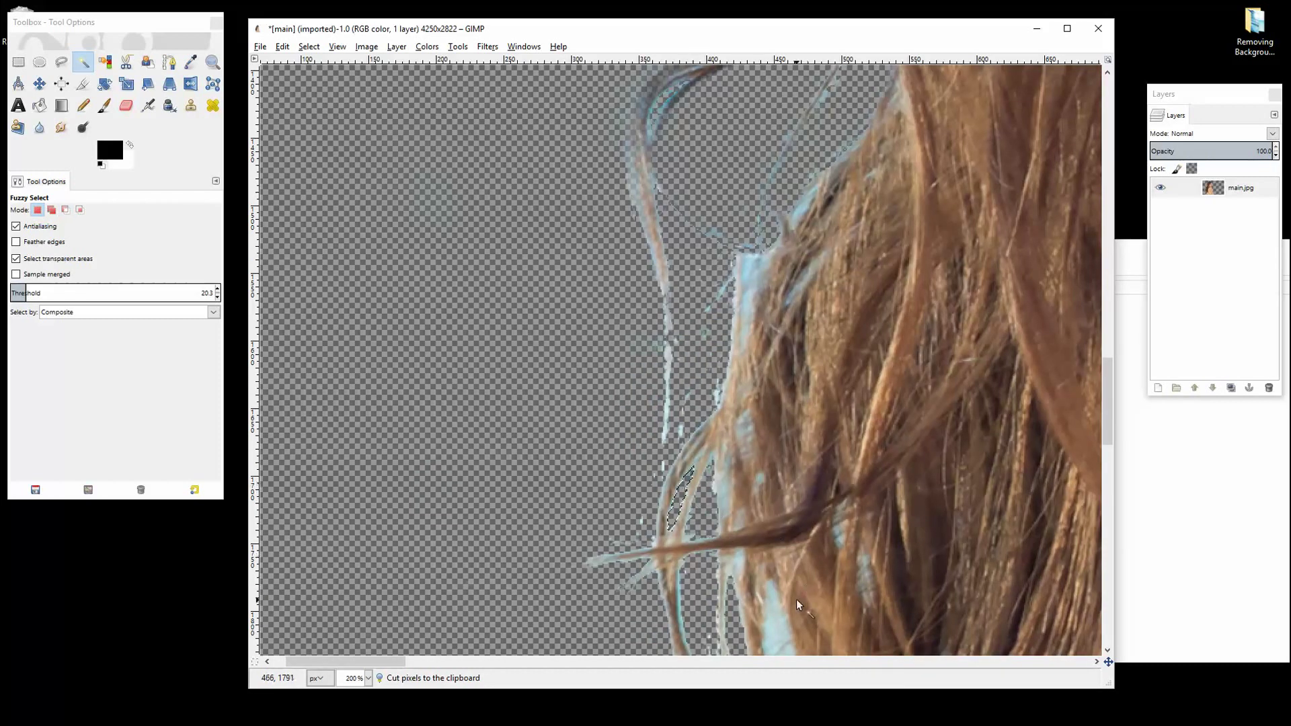
Cut the next blue patch, the larger blue area above it, and a small blue strand
{"action": "scroll", "coordinate": [796, 599], "scroll_direction": "down", "scroll_amount": 7}
{"action": "key", "text": "ctrl+x"}
{"action": "left_click", "coordinate": [782, 224]}
{"action": "key", "text": "ctrl+x"}
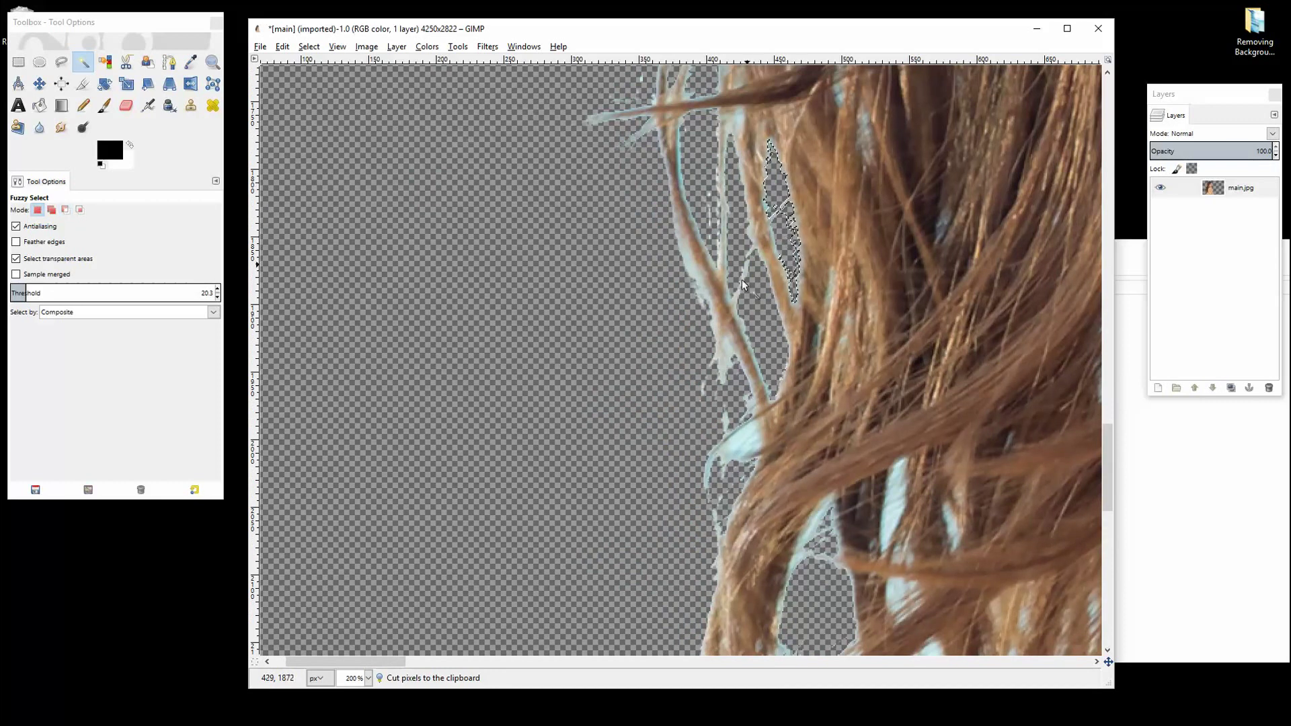
{"action": "left_click", "coordinate": [693, 272]}
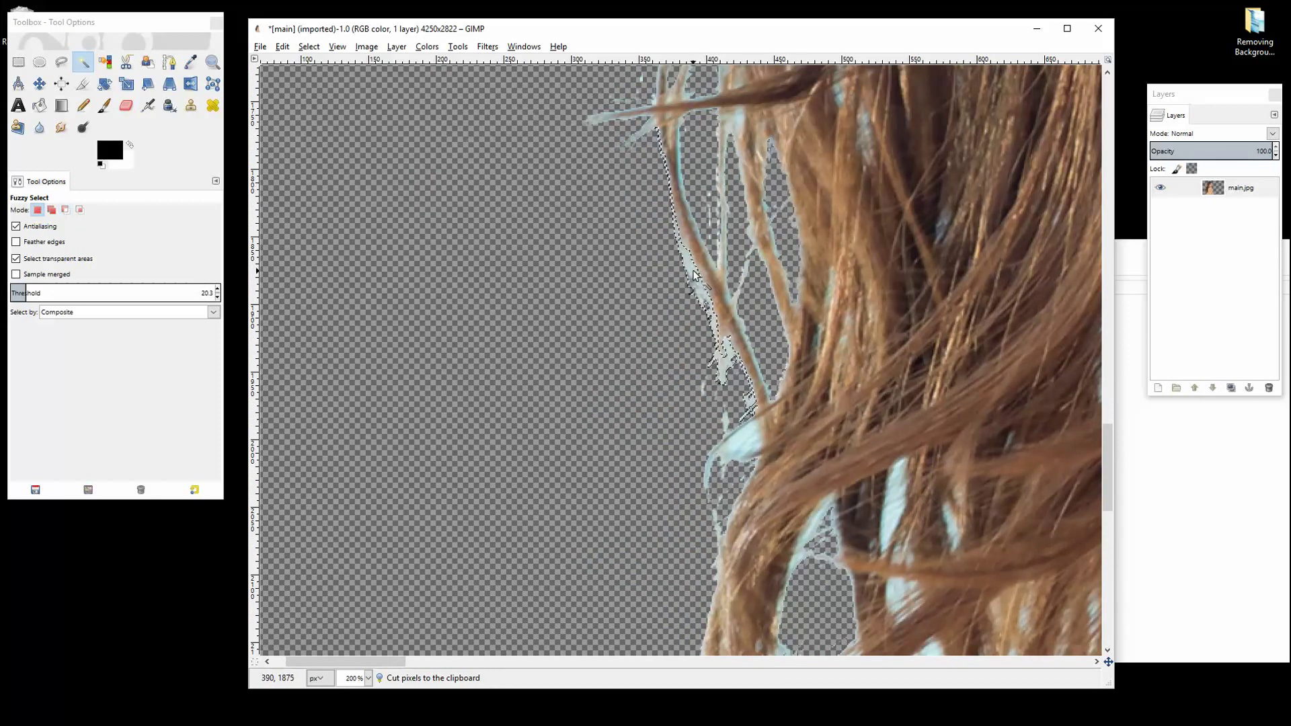
{"action": "left_click", "coordinate": [728, 452]}
{"action": "key", "text": "ctrl+x"}
Cut blue patches inside the hair on left and right, plus a small leftover blob
{"action": "left_click", "coordinate": [895, 504]}
{"action": "key", "text": "ctrl+x"}
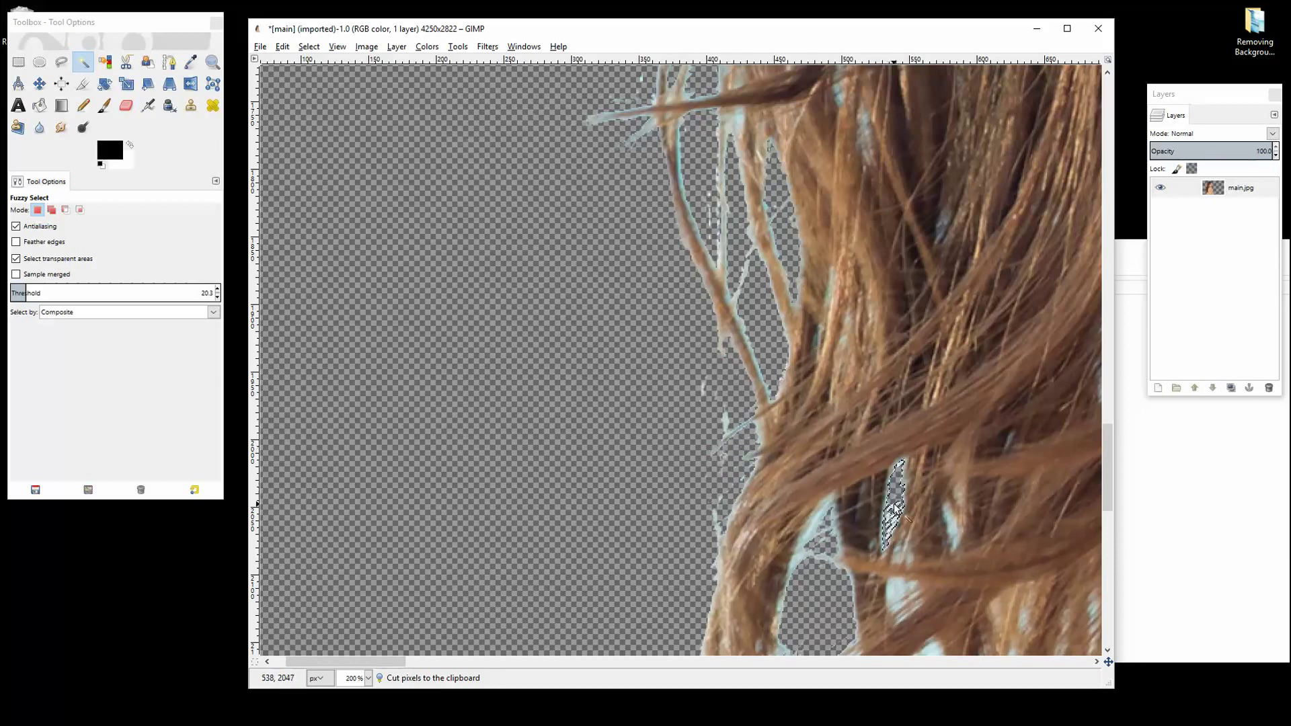
{"action": "left_click", "coordinate": [817, 518]}
{"action": "key", "text": "ctrl+x"}
{"action": "left_click", "coordinate": [806, 528]}
{"action": "left_click", "coordinate": [947, 518]}
{"action": "scroll", "coordinate": [947, 519], "scroll_direction": "down", "scroll_amount": 5}
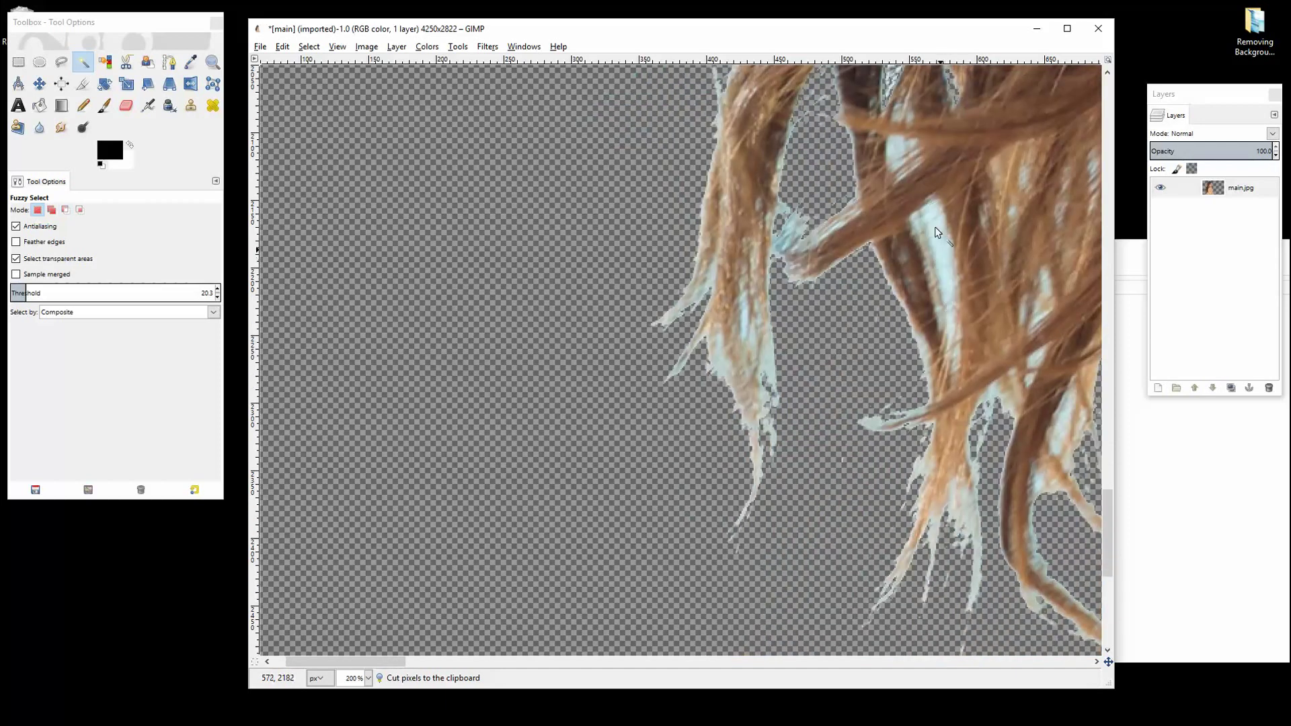
{"action": "left_click", "coordinate": [901, 159]}
{"action": "key", "text": "ctrl+x"}
Cut the blue fringe on the right strand and select the blue edges of the left wisps
{"action": "left_click", "coordinate": [726, 366]}
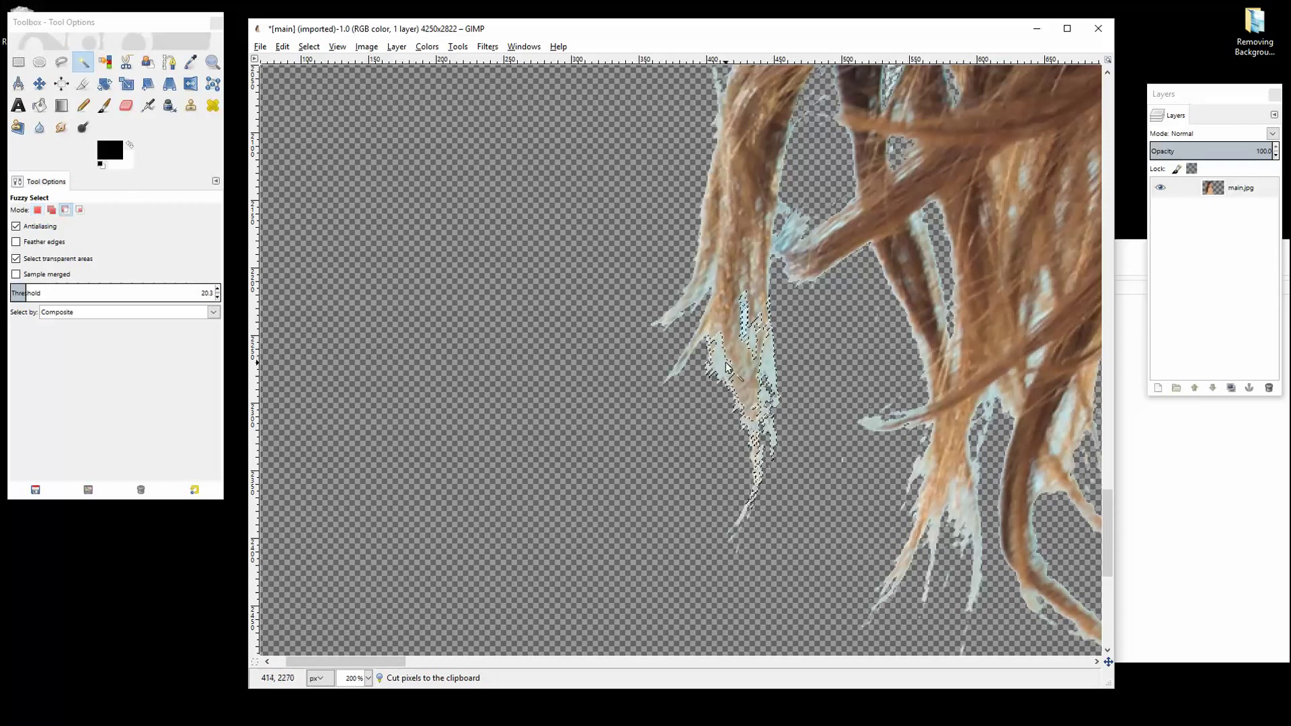
{"action": "left_click", "coordinate": [696, 299]}
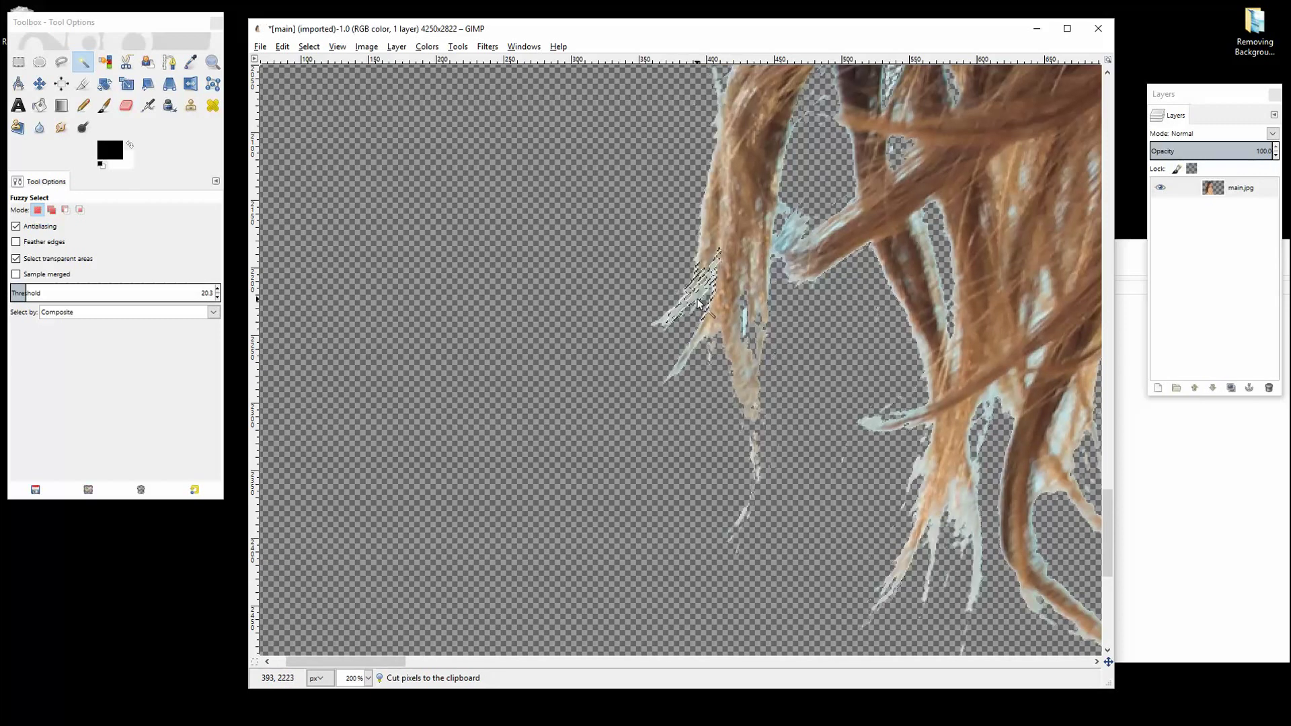
{"action": "left_click", "coordinate": [968, 513]}
{"action": "key", "text": "ctrl+x"}
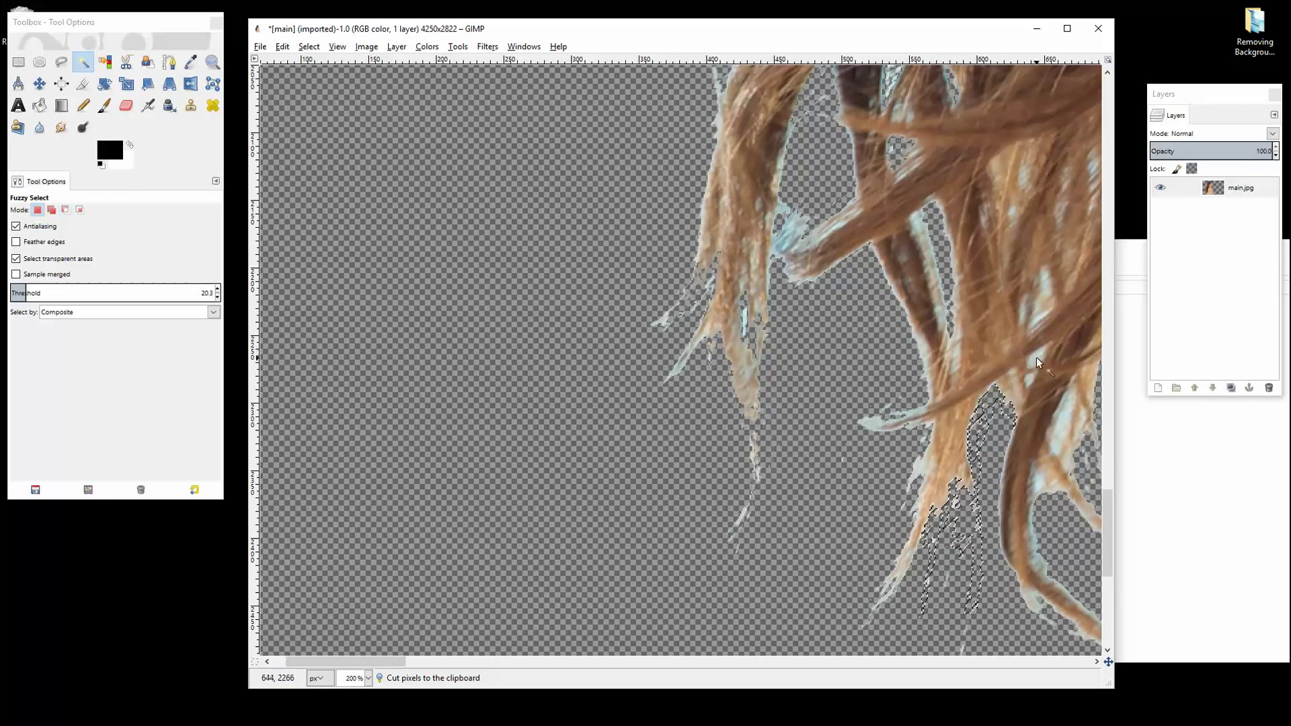
{"action": "left_click", "coordinate": [1064, 411]}
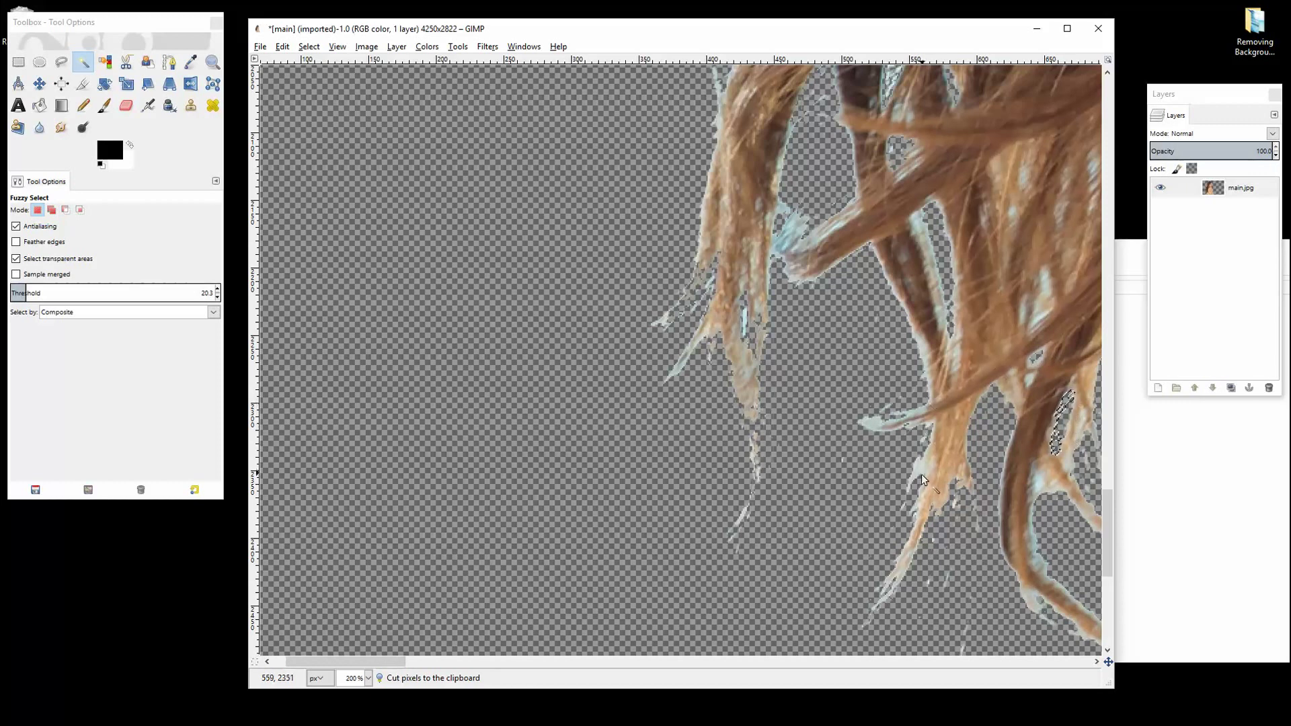
{"action": "left_click", "coordinate": [872, 425]}
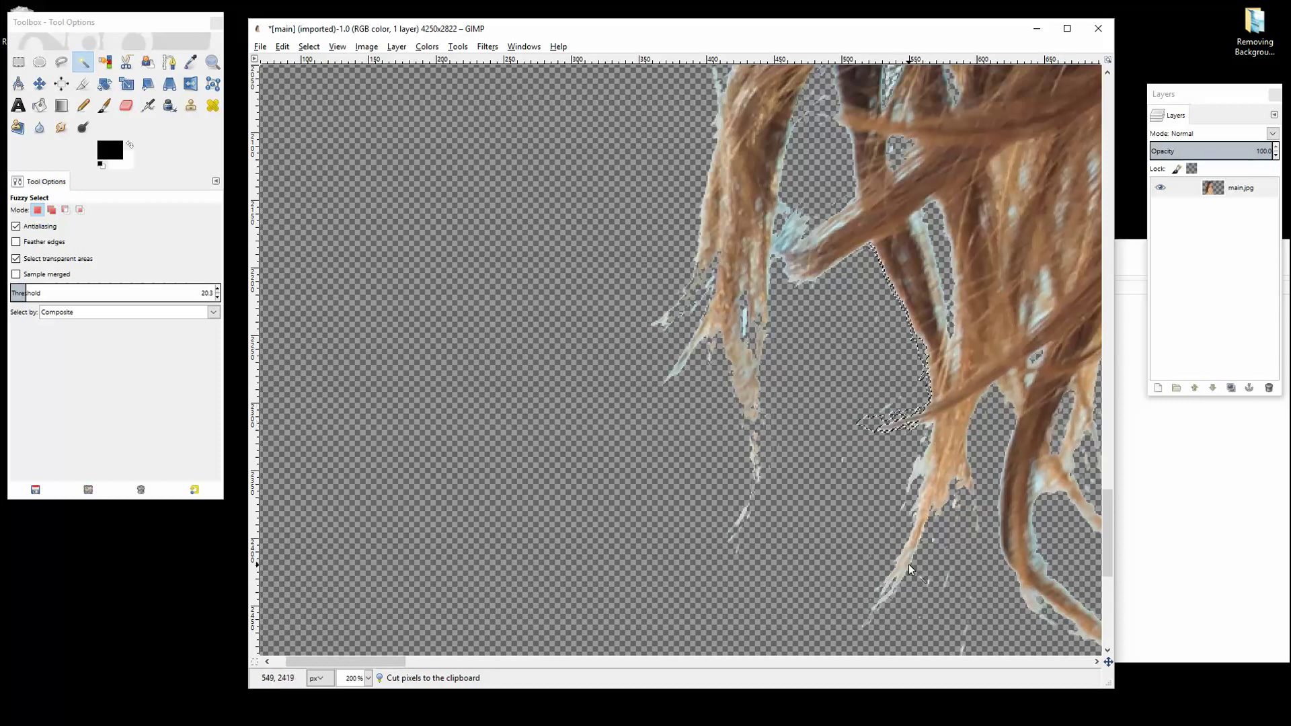
{"action": "left_click", "coordinate": [661, 317]}
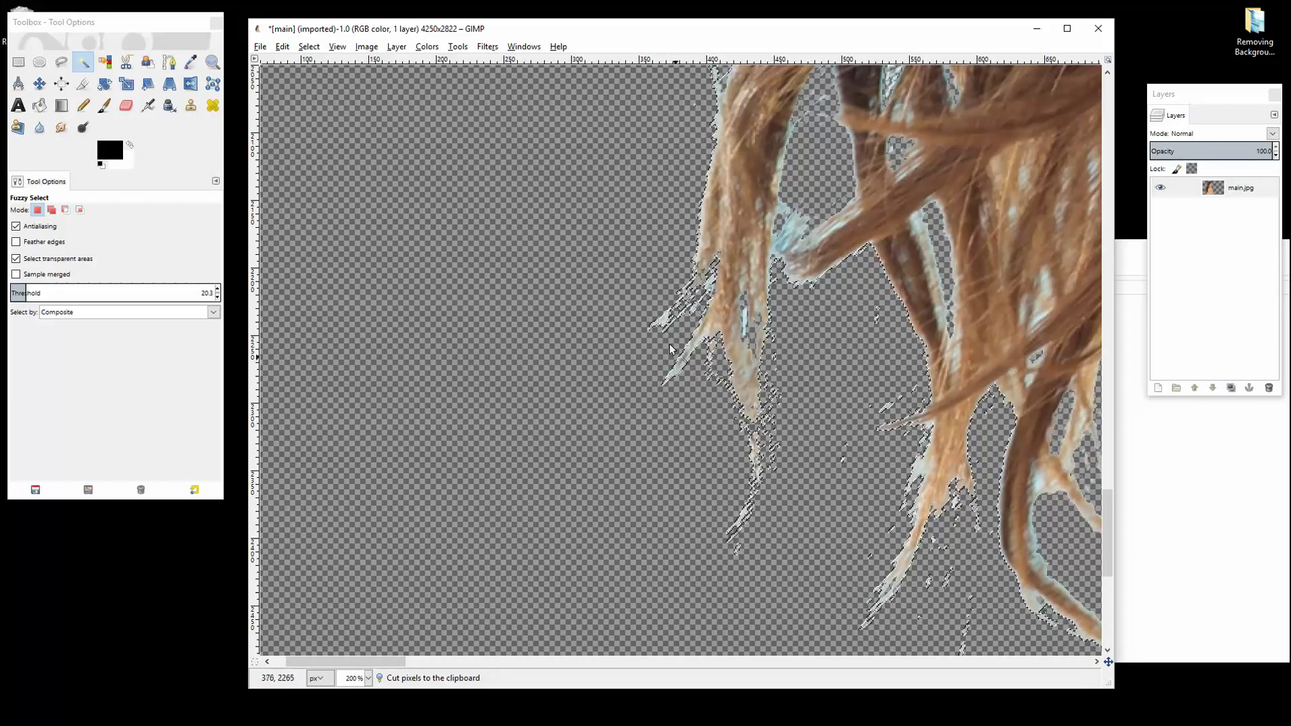
{"action": "left_click", "coordinate": [660, 319]}
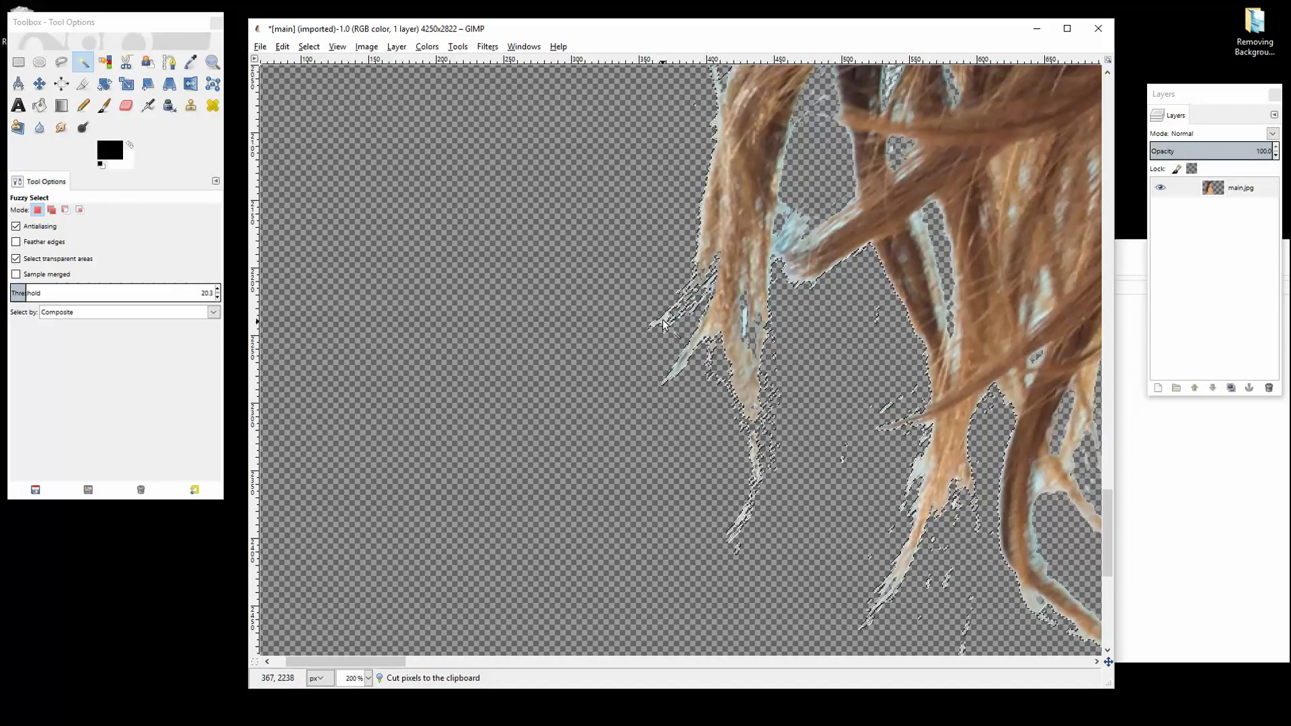
{"action": "scroll", "coordinate": [663, 420], "scroll_direction": "down", "scroll_amount": 7}
{"action": "scroll", "coordinate": [662, 418], "scroll_direction": "up", "scroll_amount": 1}
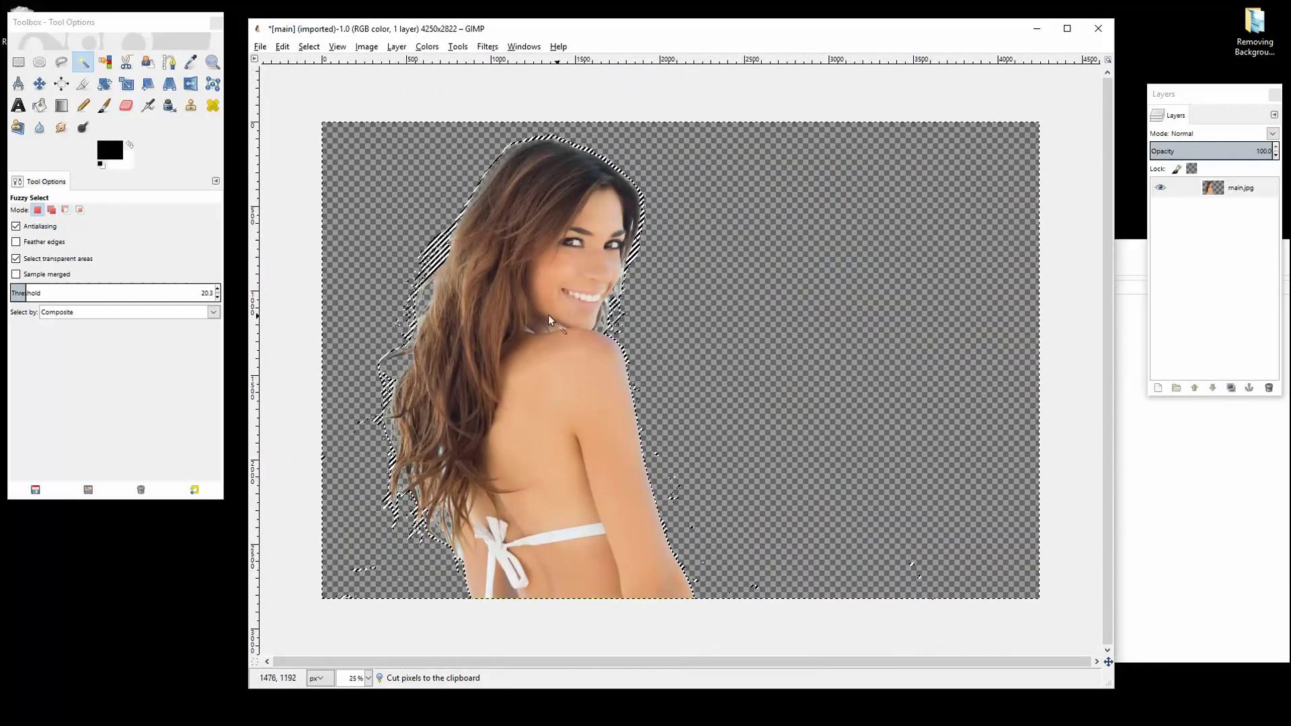
{"action": "key", "text": "ctrl+shift+a"}
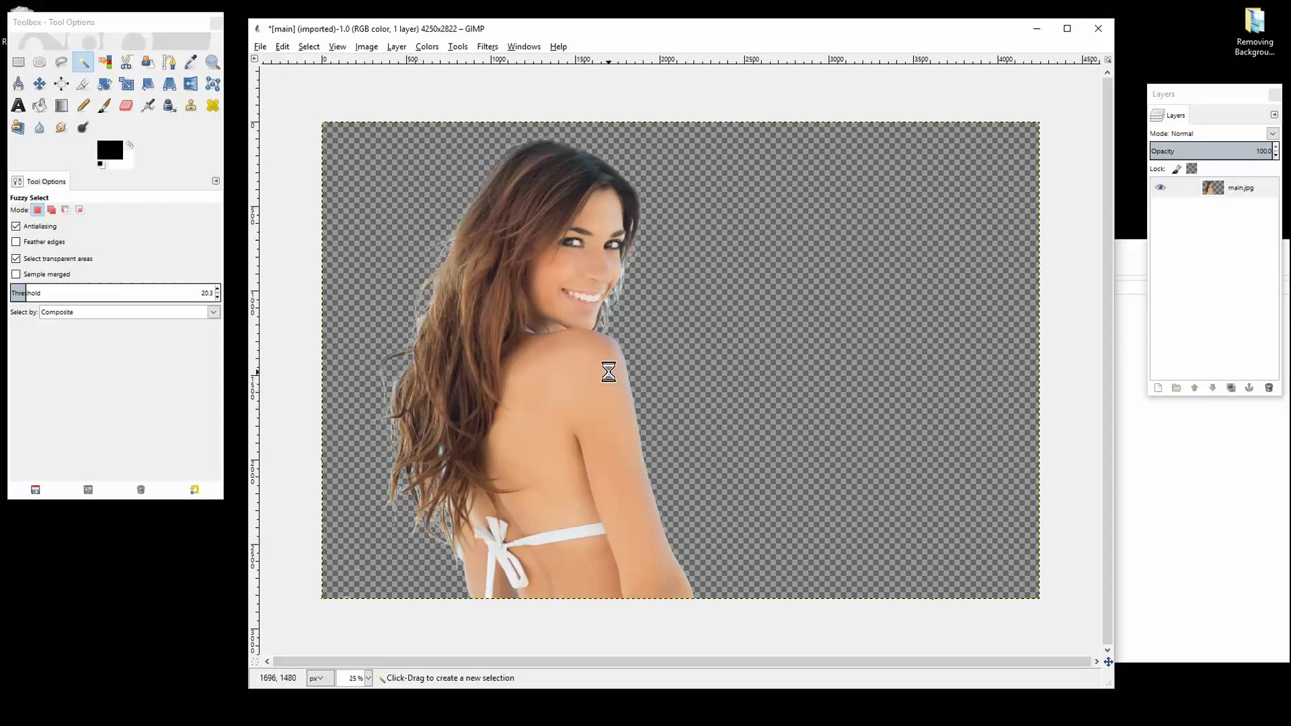
{"action": "left_click", "coordinate": [543, 392]}
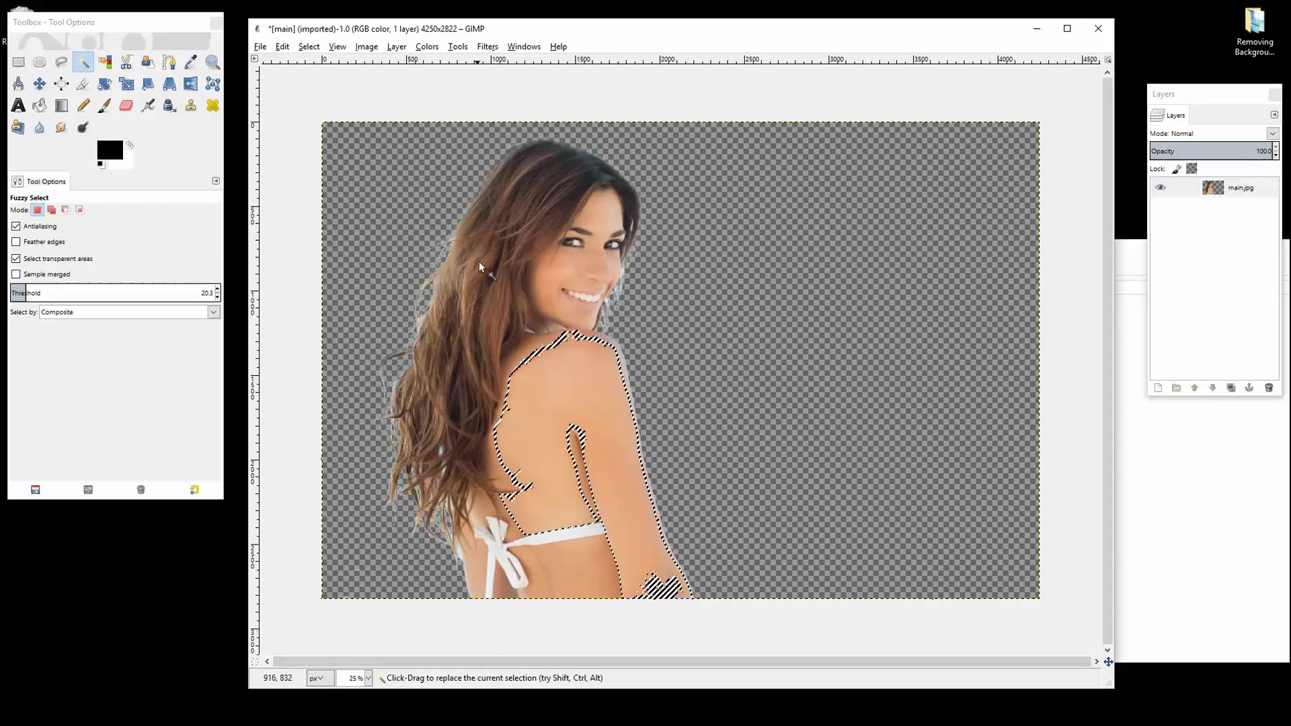
{"action": "left_click", "coordinate": [301, 90]}
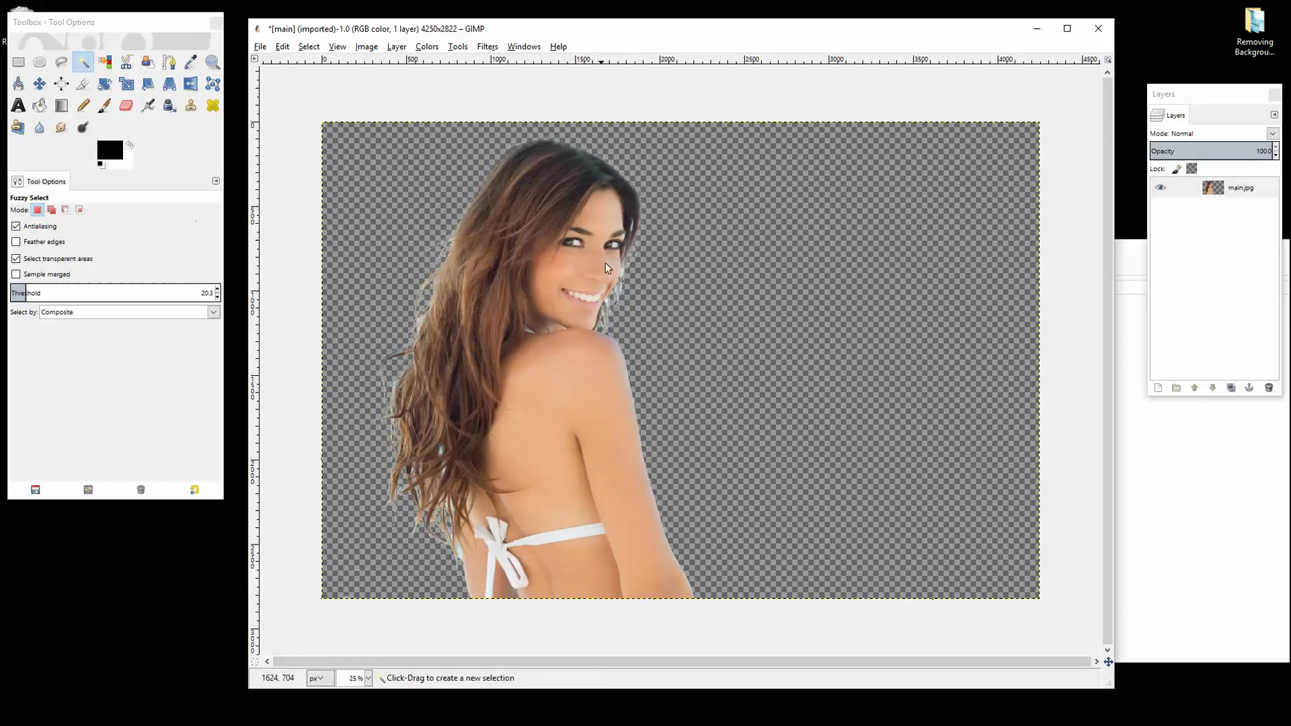
{"action": "scroll", "coordinate": [620, 268], "scroll_direction": "up", "scroll_amount": 4, "text": "ctrl"}
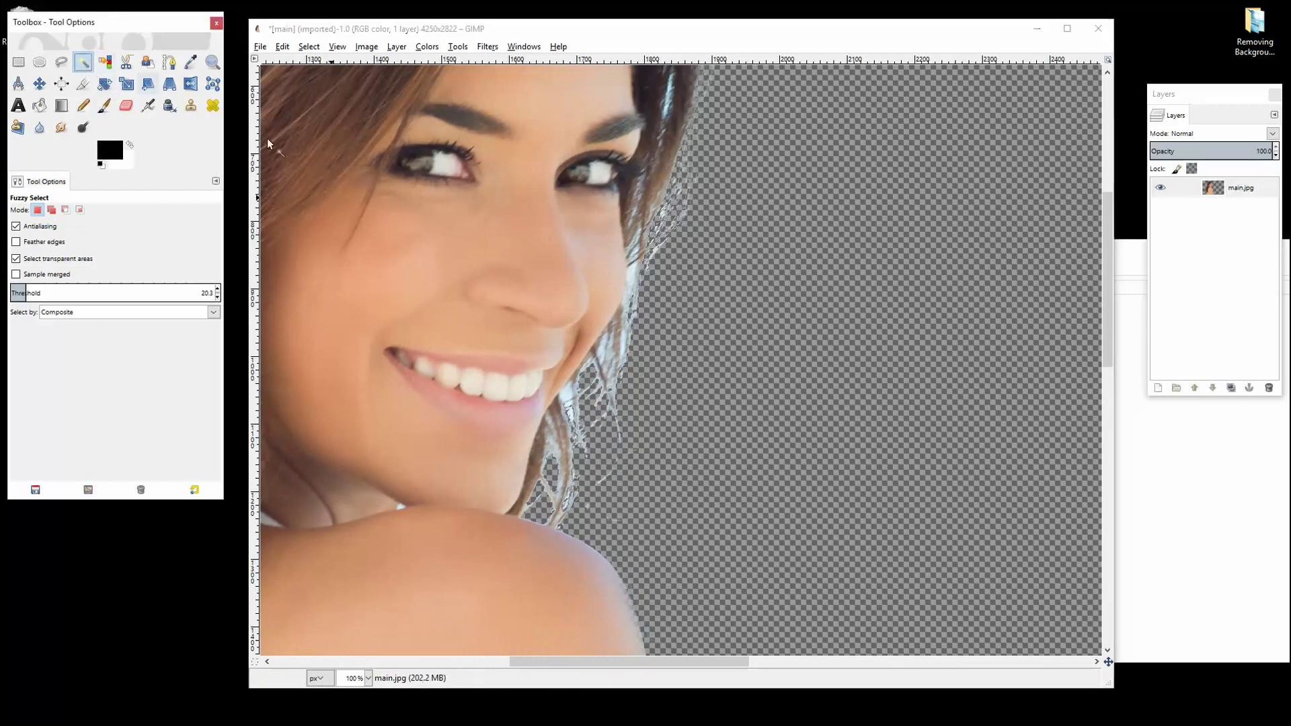
Cut the blue residue at the hair edge, then refine a selection of fringed strands by the face and shoulder
{"action": "left_click", "coordinate": [634, 272]}
{"action": "key", "text": "ctrl"}
{"action": "key", "text": "ctrl+x"}
{"action": "left_click", "coordinate": [603, 350]}
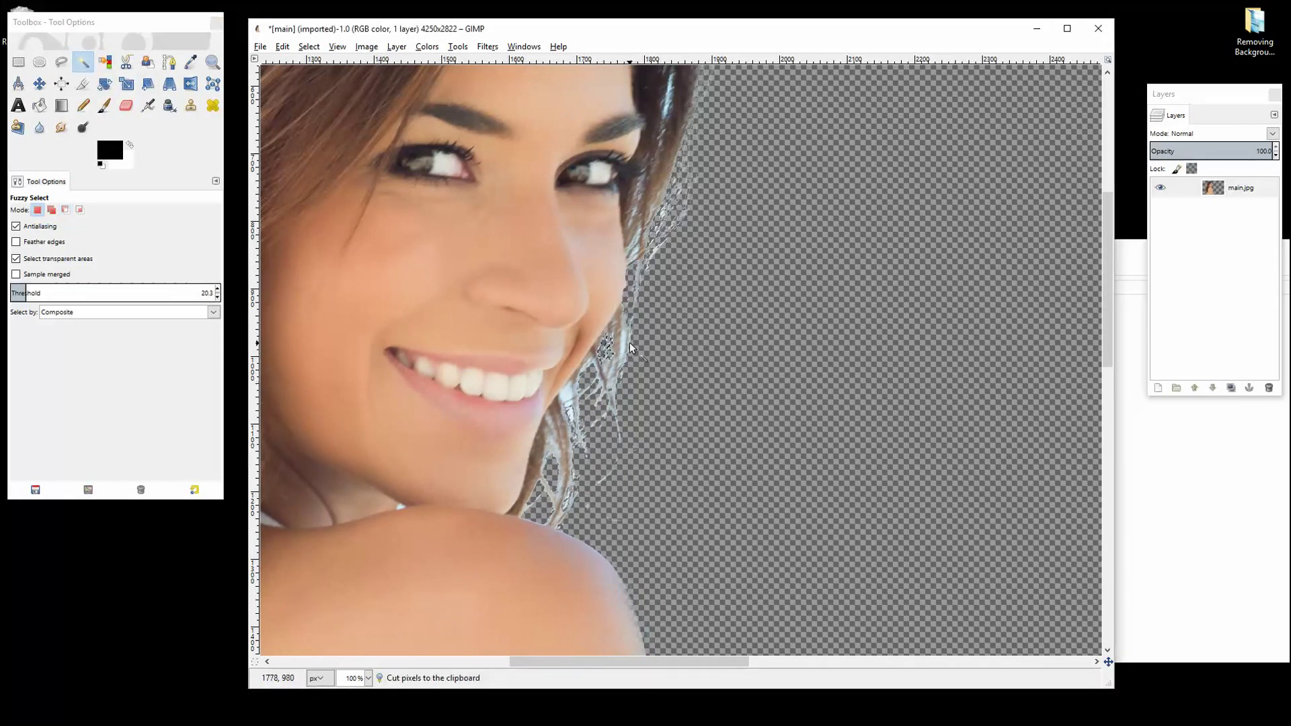
{"action": "left_click", "coordinate": [577, 384], "text": "shift"}
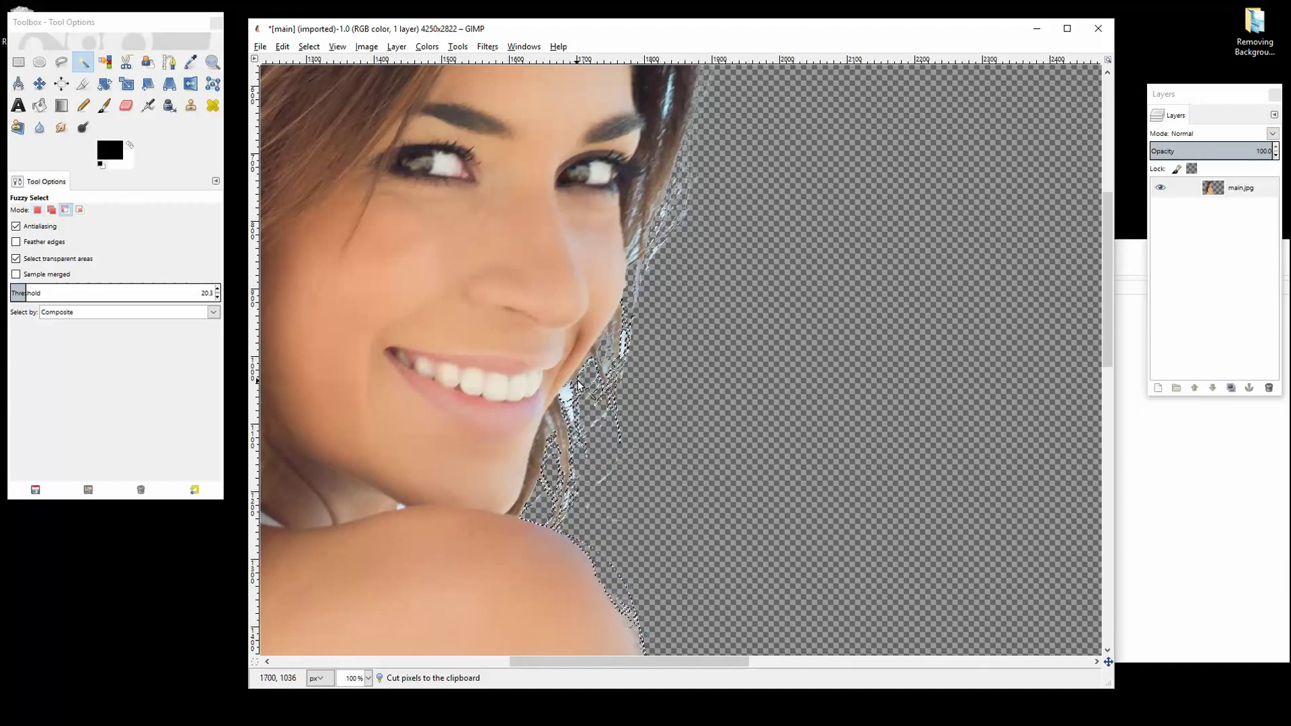
{"action": "left_click", "coordinate": [570, 425], "text": "ctrl"}
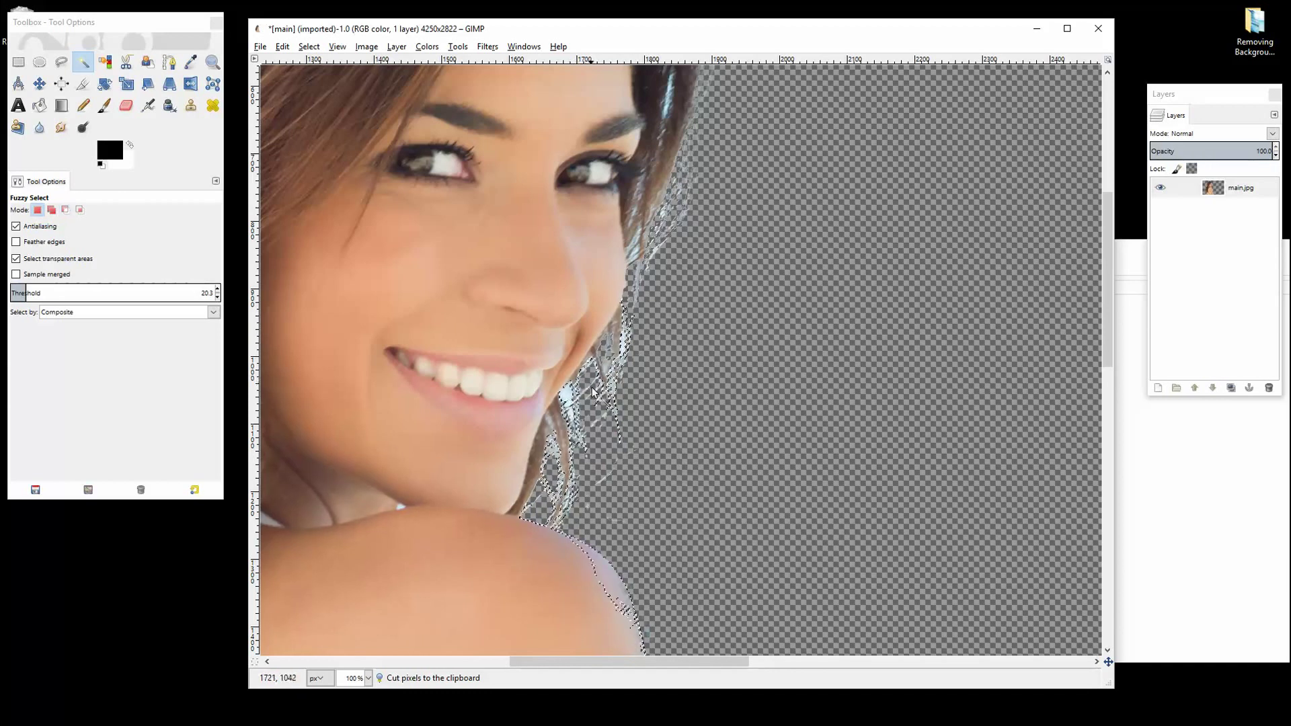
{"action": "left_click", "coordinate": [572, 424]}
{"action": "left_click", "coordinate": [575, 421], "text": "ctrl"}
{"action": "left_click", "coordinate": [573, 417]}
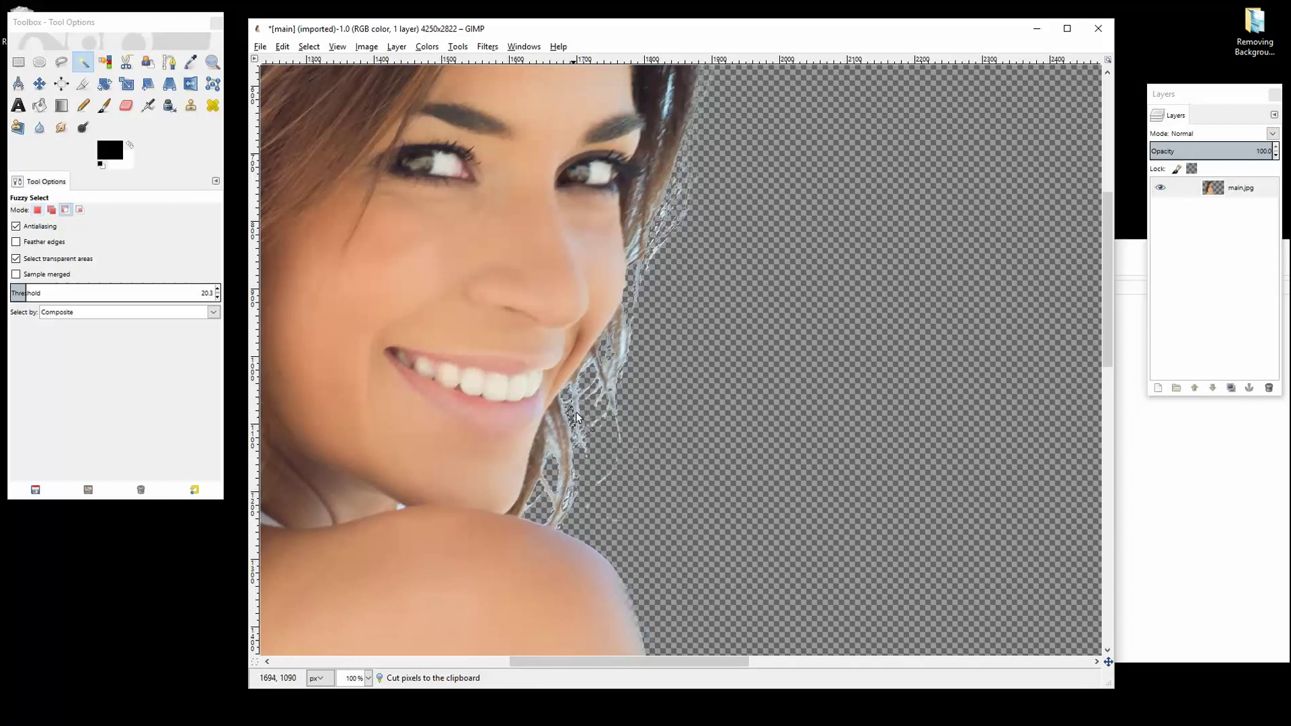
{"action": "left_click", "coordinate": [622, 343], "text": "ctrl"}
Select the light fringe along the shoulder edge and copy it
{"action": "left_click", "coordinate": [663, 607]}
{"action": "scroll", "coordinate": [663, 606], "scroll_direction": "down", "scroll_amount": 5}
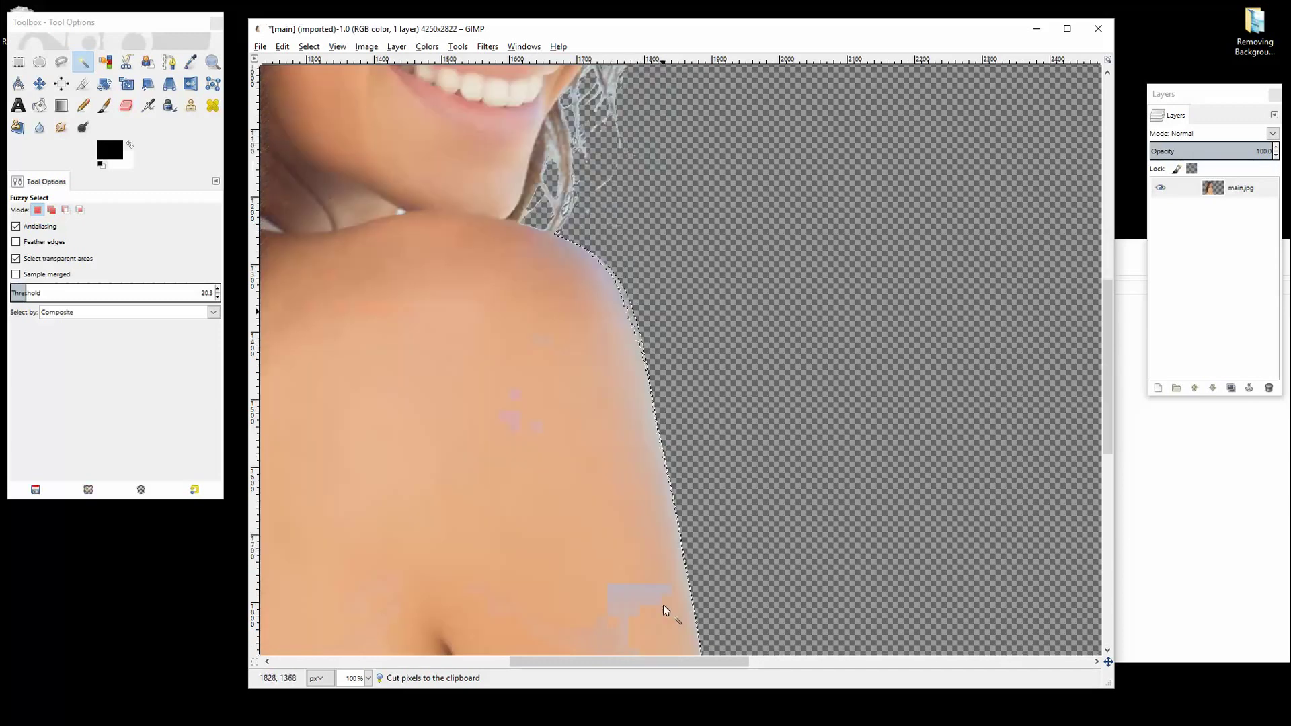
{"action": "scroll", "coordinate": [663, 610], "scroll_direction": "down", "scroll_amount": 2}
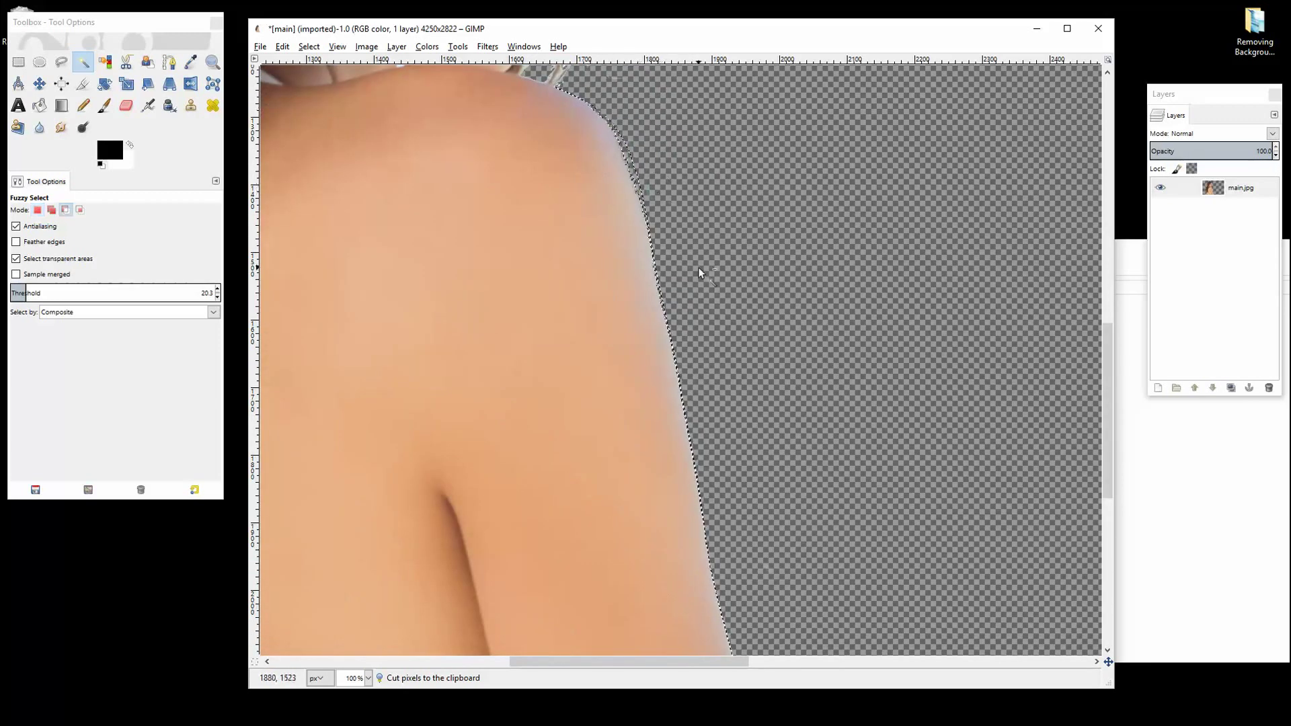
{"action": "scroll", "coordinate": [698, 267], "scroll_direction": "up", "scroll_amount": 2}
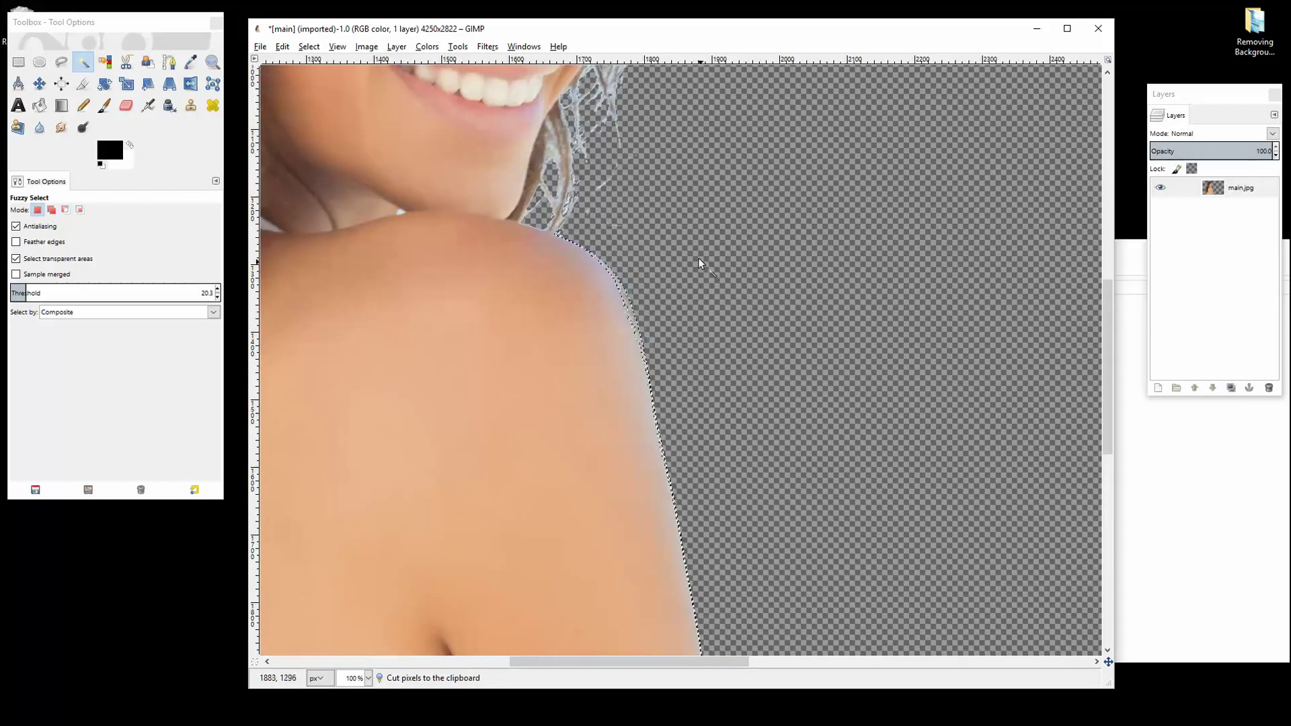
{"action": "scroll", "coordinate": [686, 255], "scroll_direction": "up", "scroll_amount": 4}
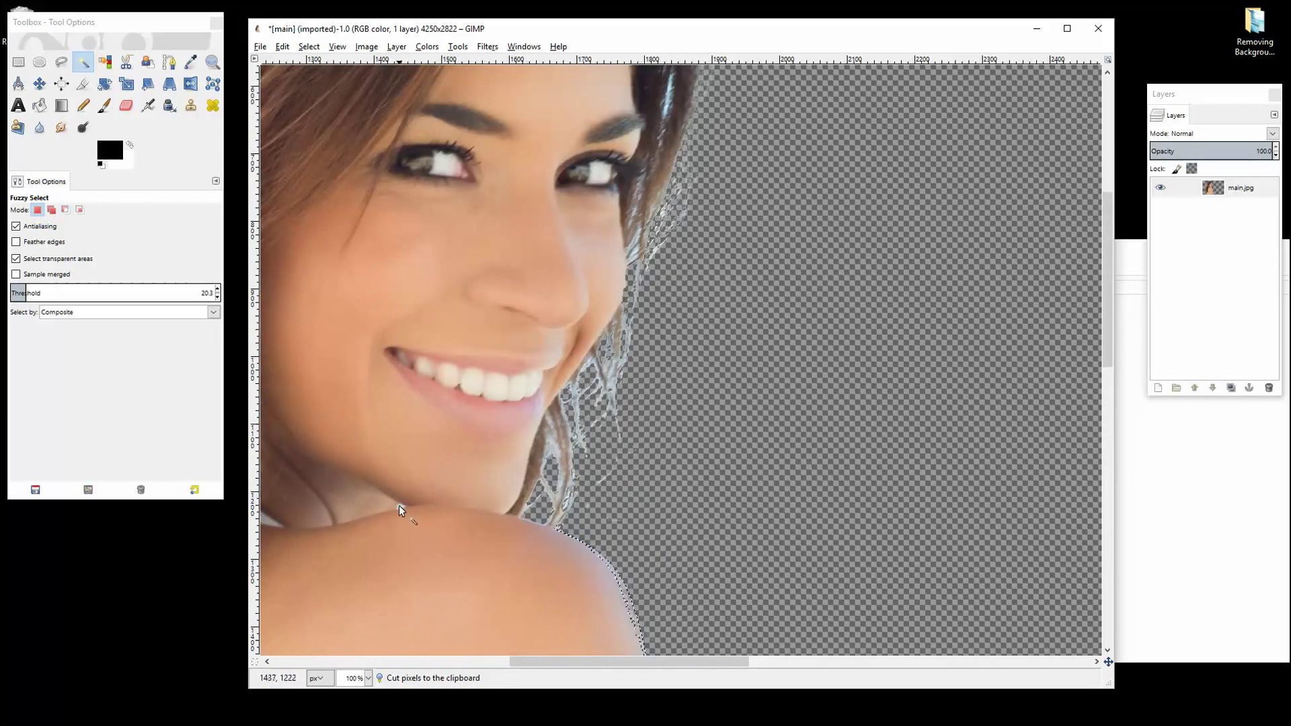
{"action": "key", "text": "ctrl+c"}
Cut the light streak from the hair beside the face, select another pale patch, and zoom out
{"action": "scroll", "coordinate": [343, 507], "scroll_direction": "down", "scroll_amount": 2, "text": "ctrl"}
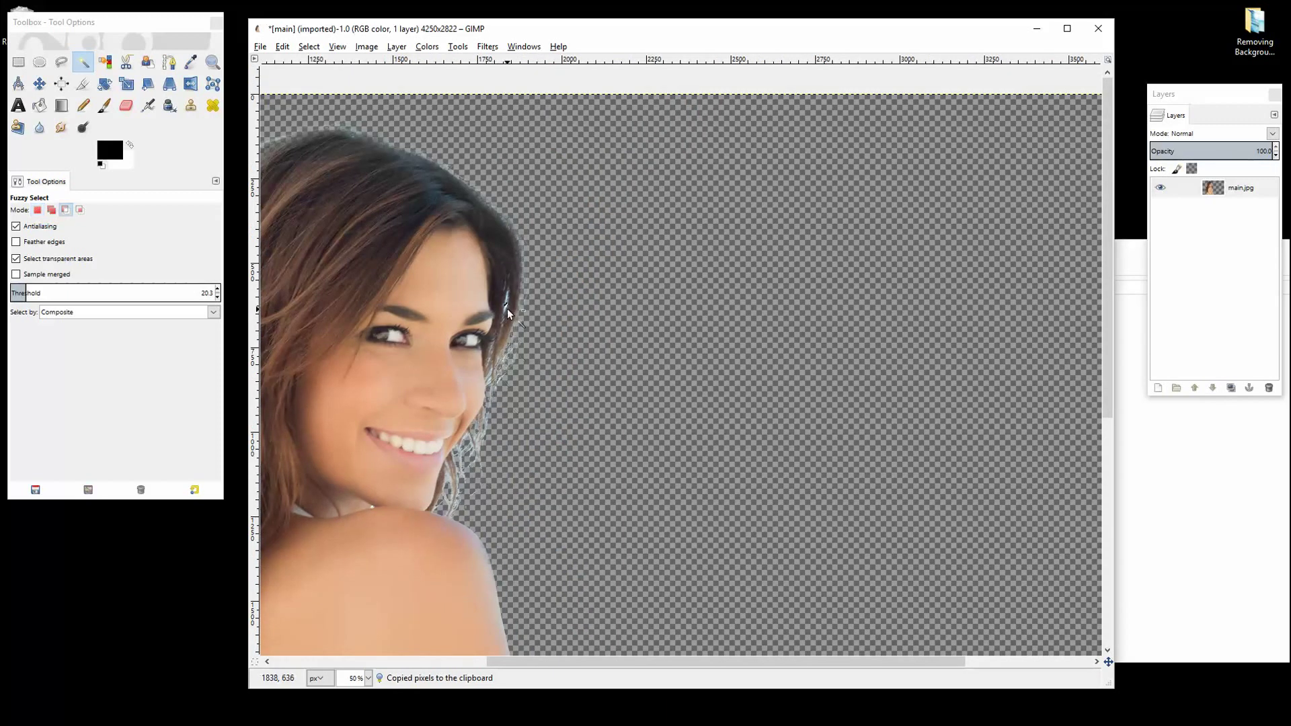
{"action": "scroll", "coordinate": [507, 308], "scroll_direction": "up", "scroll_amount": 4}
{"action": "left_click", "coordinate": [507, 272]}
{"action": "key", "text": "ctrl+x"}
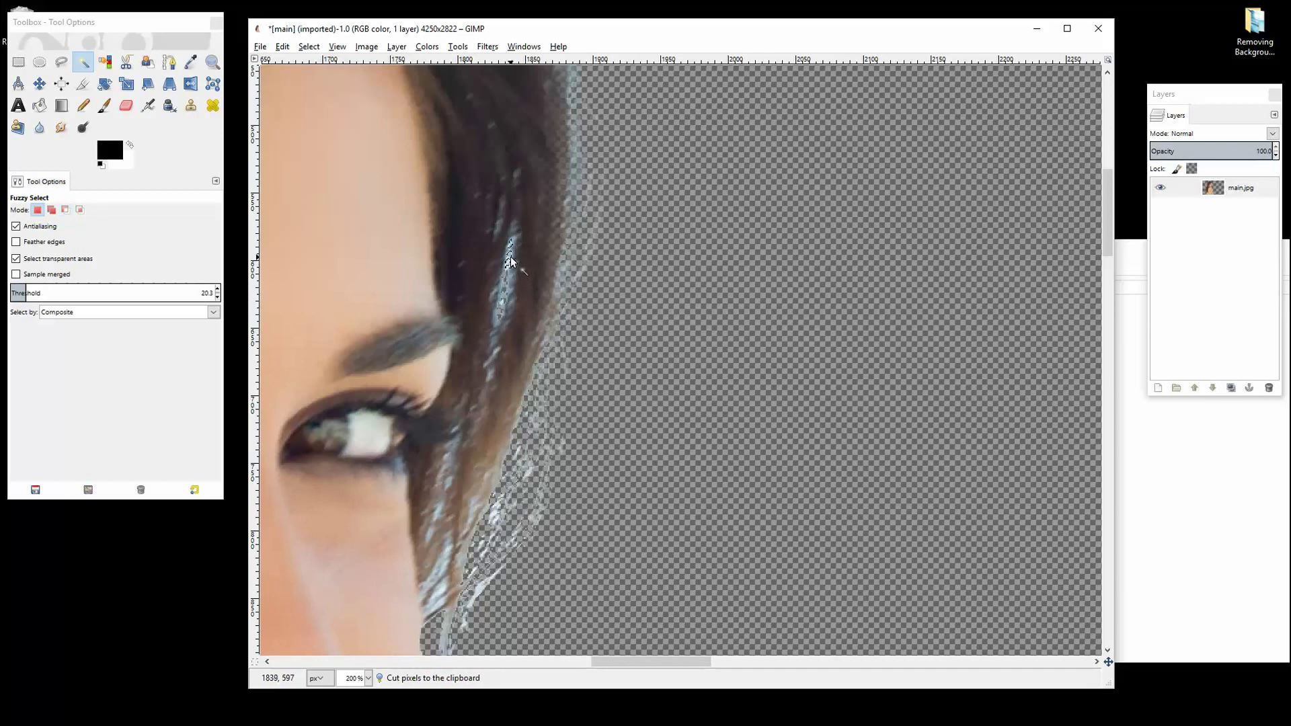
{"action": "left_click", "coordinate": [510, 256]}
{"action": "key", "text": "ctrl"}
{"action": "scroll", "coordinate": [780, 309], "scroll_direction": "down", "scroll_amount": 3}
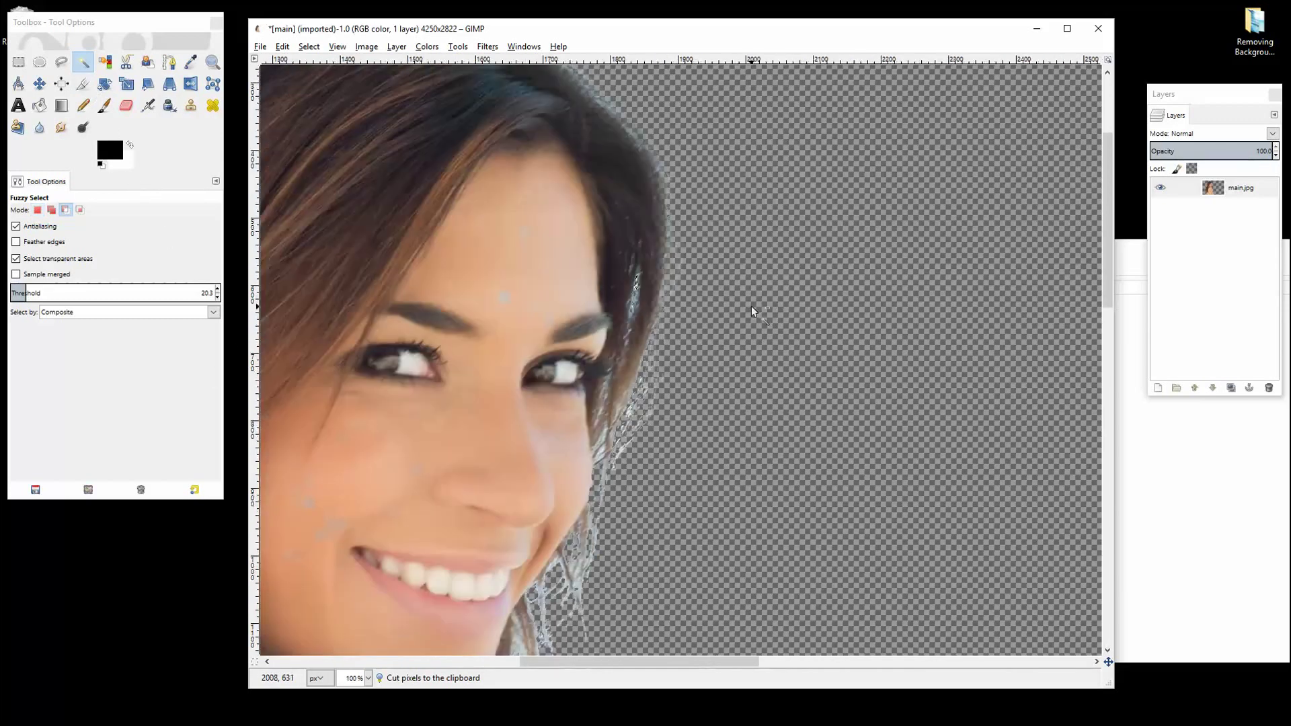
{"action": "scroll", "coordinate": [567, 147], "scroll_direction": "down", "scroll_amount": 3}
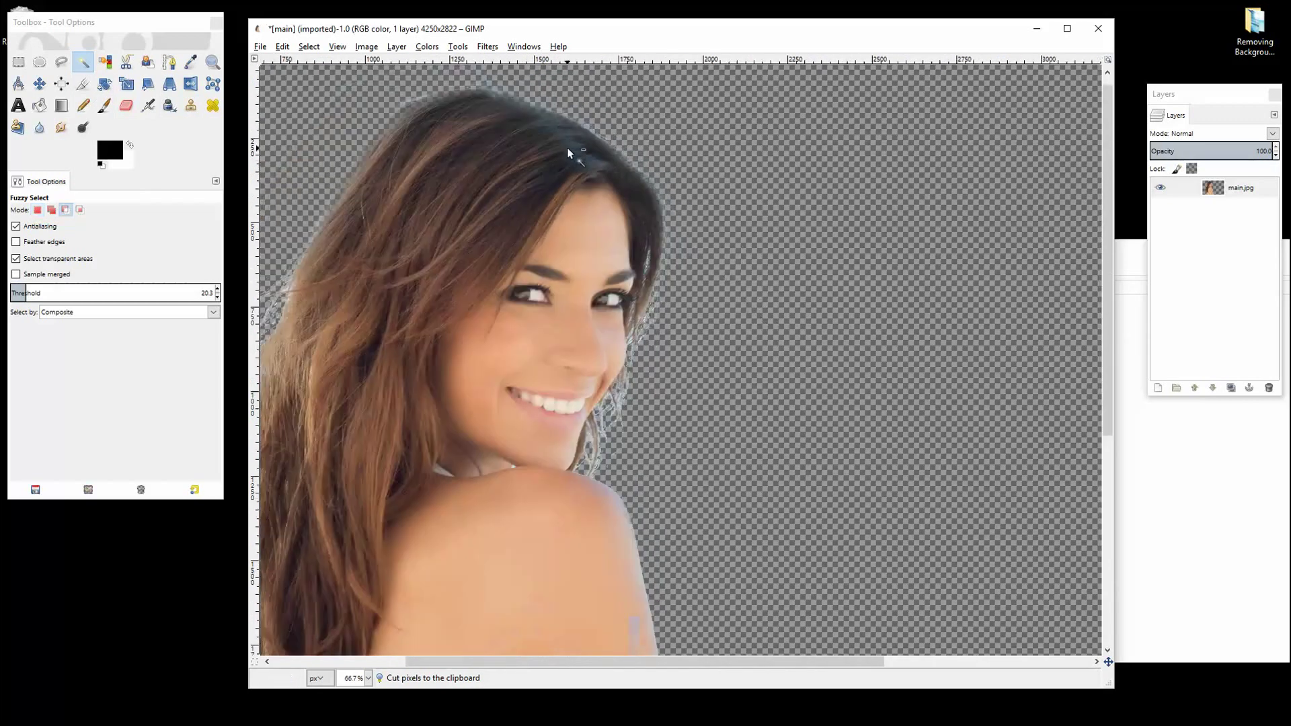
Enlarge the Eraser to about 223 and erase the white strands along the hair edge and cheek
{"action": "left_click", "coordinate": [125, 105]}
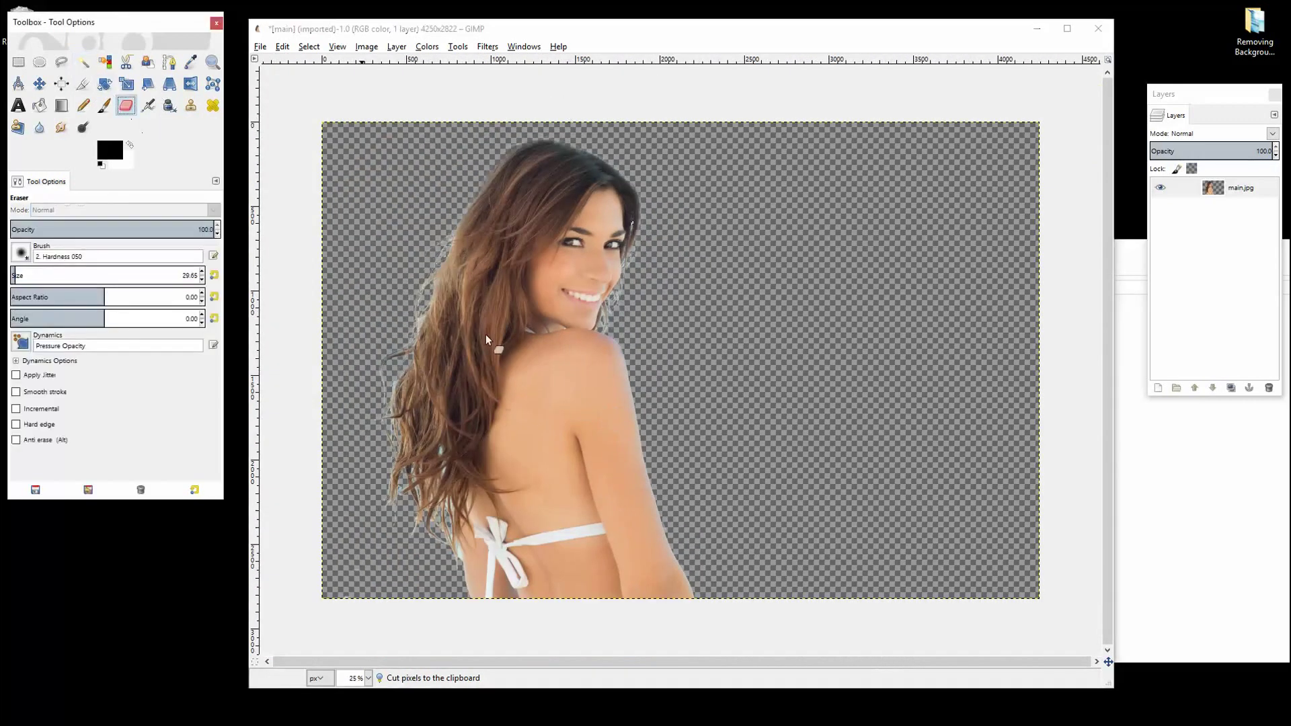
{"action": "scroll", "coordinate": [593, 350], "scroll_direction": "up", "scroll_amount": 3}
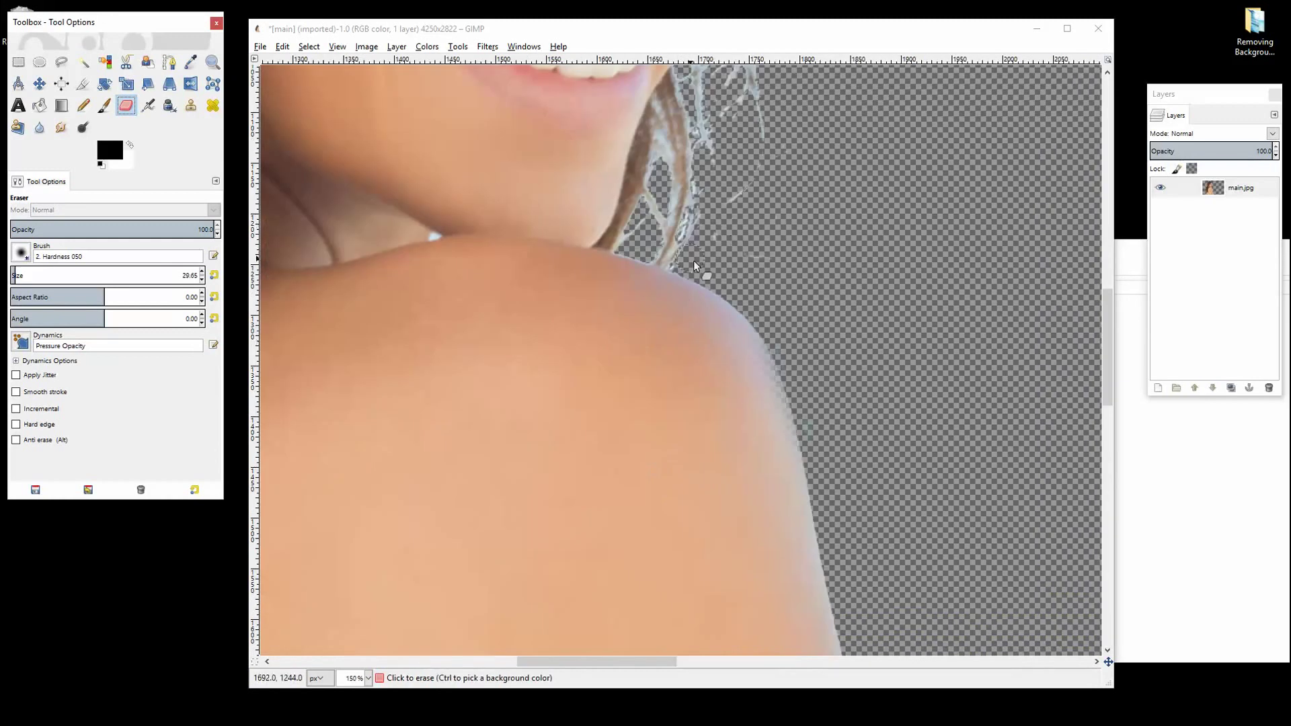
{"action": "scroll", "coordinate": [832, 267], "scroll_direction": "up", "scroll_amount": 2}
{"action": "scroll", "coordinate": [804, 337], "scroll_direction": "up", "scroll_amount": 5}
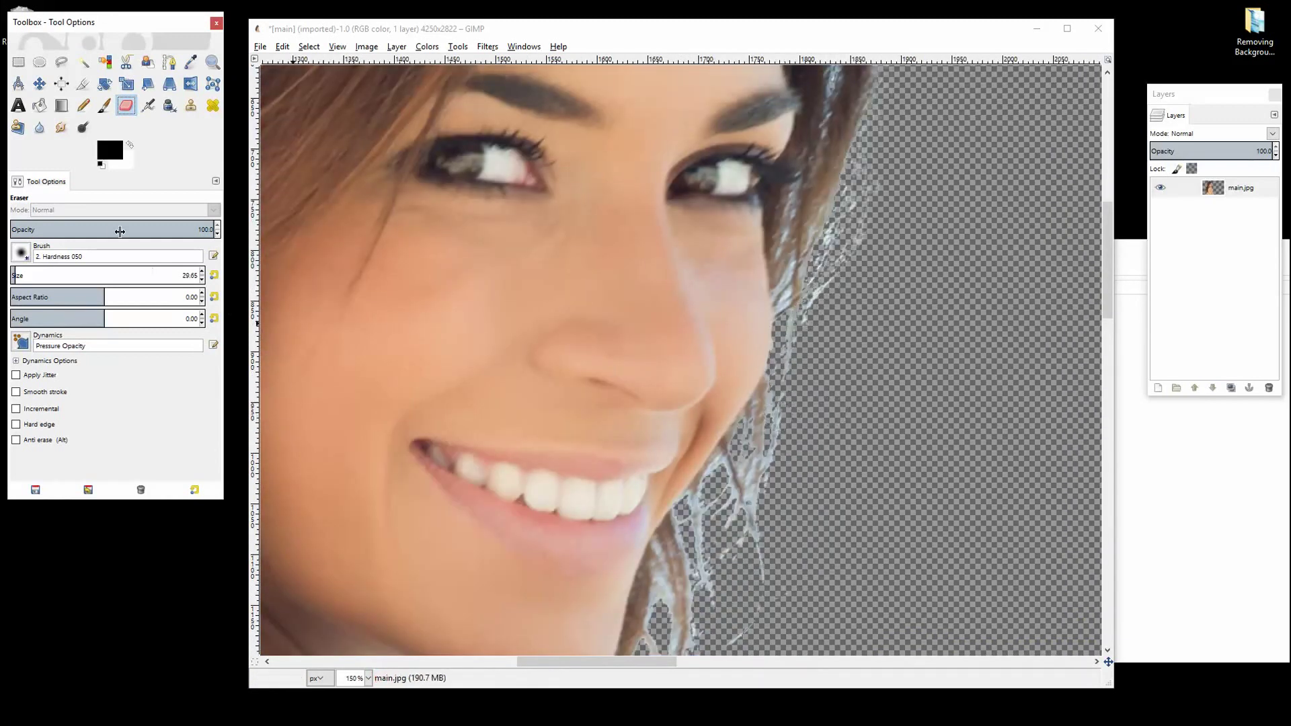
{"action": "left_click_drag", "start_coordinate": [16, 276], "coordinate": [61, 275]}
{"action": "left_click", "coordinate": [845, 409]}
{"action": "mouse_move", "coordinate": [849, 377]}
{"action": "left_mouse_down"}
{"action": "mouse_move", "coordinate": [826, 535]}
{"action": "mouse_move", "coordinate": [836, 575]}
{"action": "left_mouse_up"}
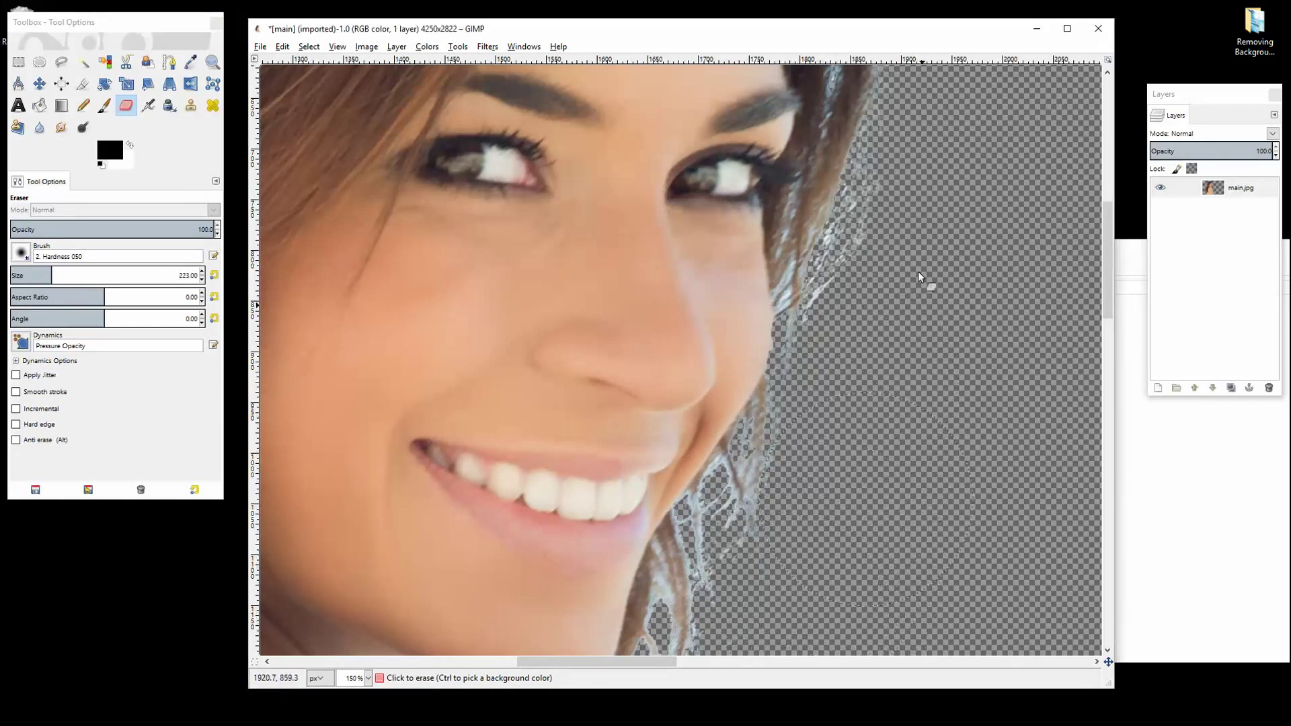
{"action": "left_click_drag", "start_coordinate": [913, 216], "coordinate": [887, 274]}
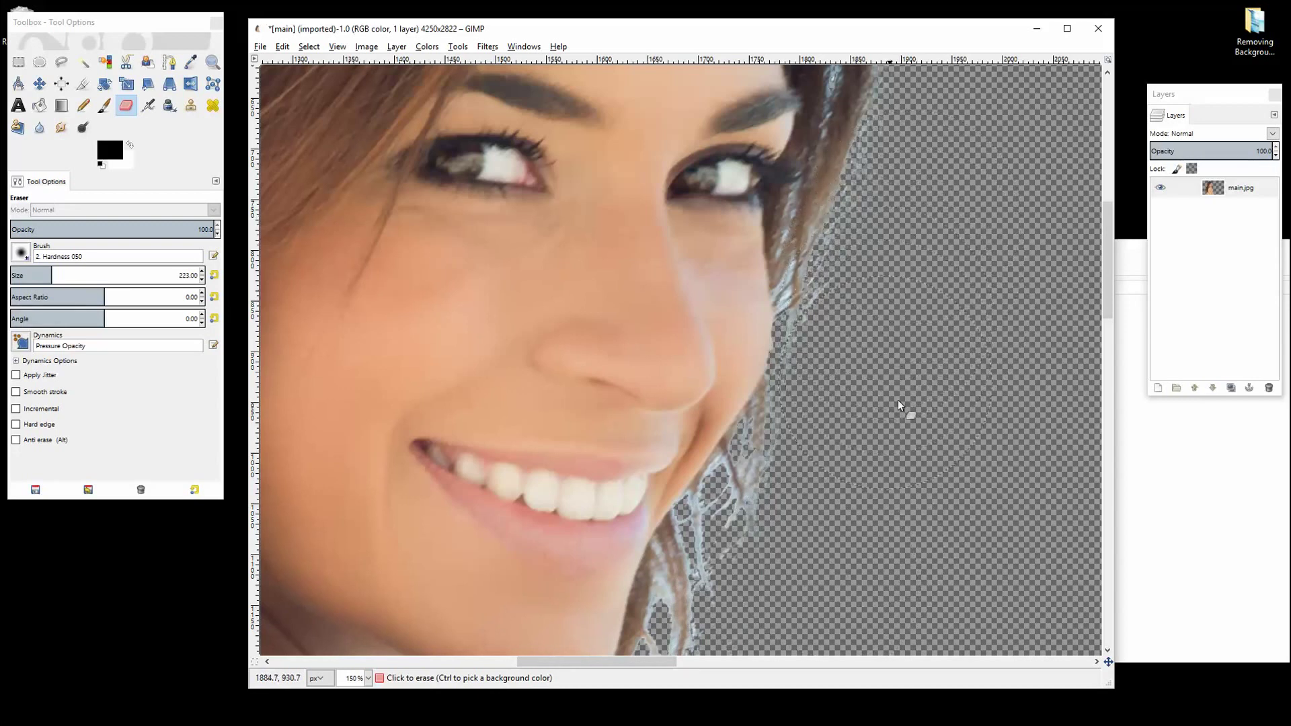
{"action": "scroll", "coordinate": [911, 382], "scroll_direction": "up", "scroll_amount": 5}
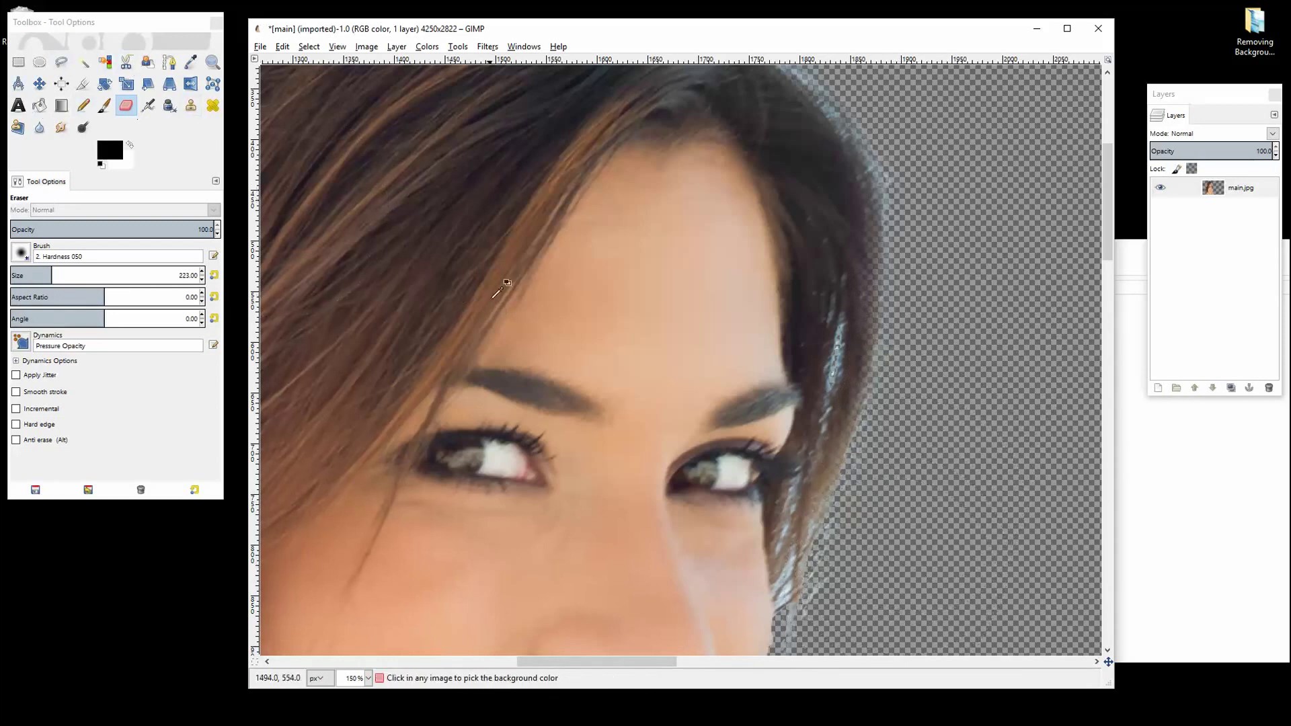
{"action": "scroll", "coordinate": [511, 320], "scroll_direction": "down", "scroll_amount": 4}
{"action": "scroll", "coordinate": [511, 319], "scroll_direction": "down", "scroll_amount": 6}
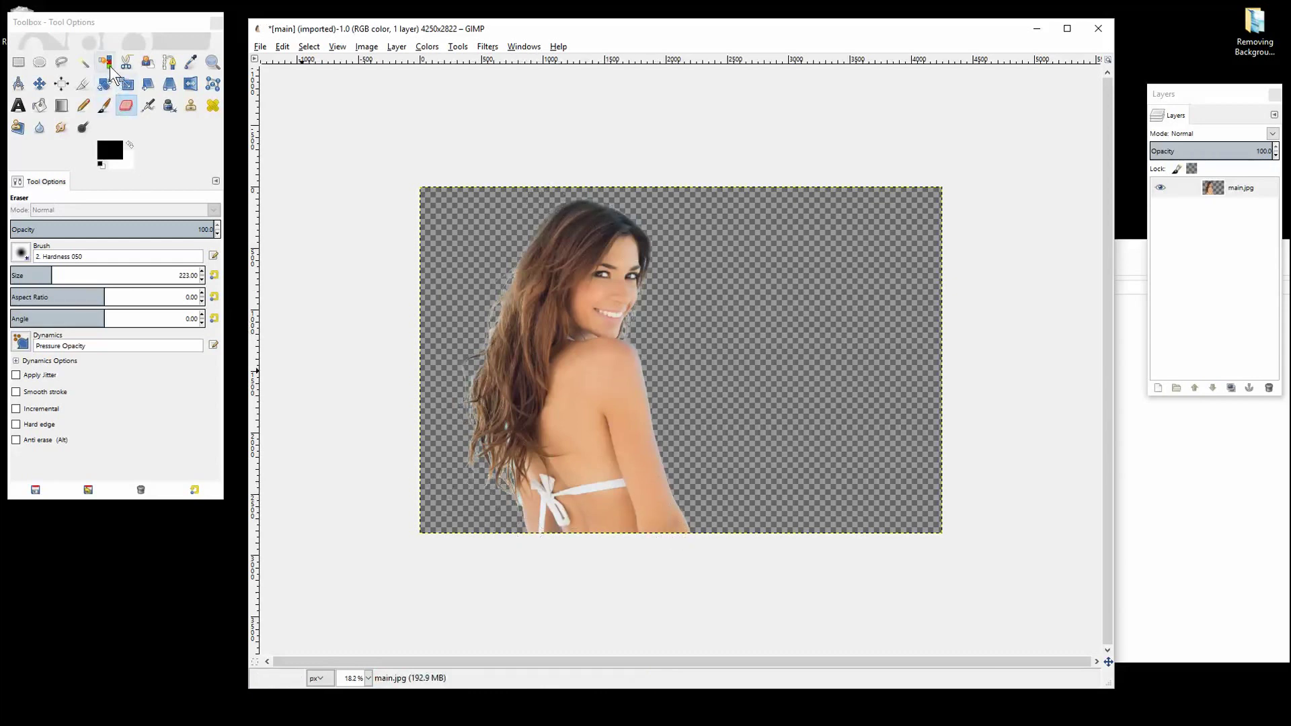
With Fuzzy Select, cut a leftover patch from the hair, undo an oversized selection, and pick a smaller patch
{"action": "left_click", "coordinate": [84, 61]}
{"action": "scroll", "coordinate": [529, 505], "scroll_direction": "up", "scroll_amount": 2}
{"action": "scroll", "coordinate": [528, 504], "scroll_direction": "up", "scroll_amount": 2}
{"action": "scroll", "coordinate": [666, 432], "scroll_direction": "up", "scroll_amount": 3}
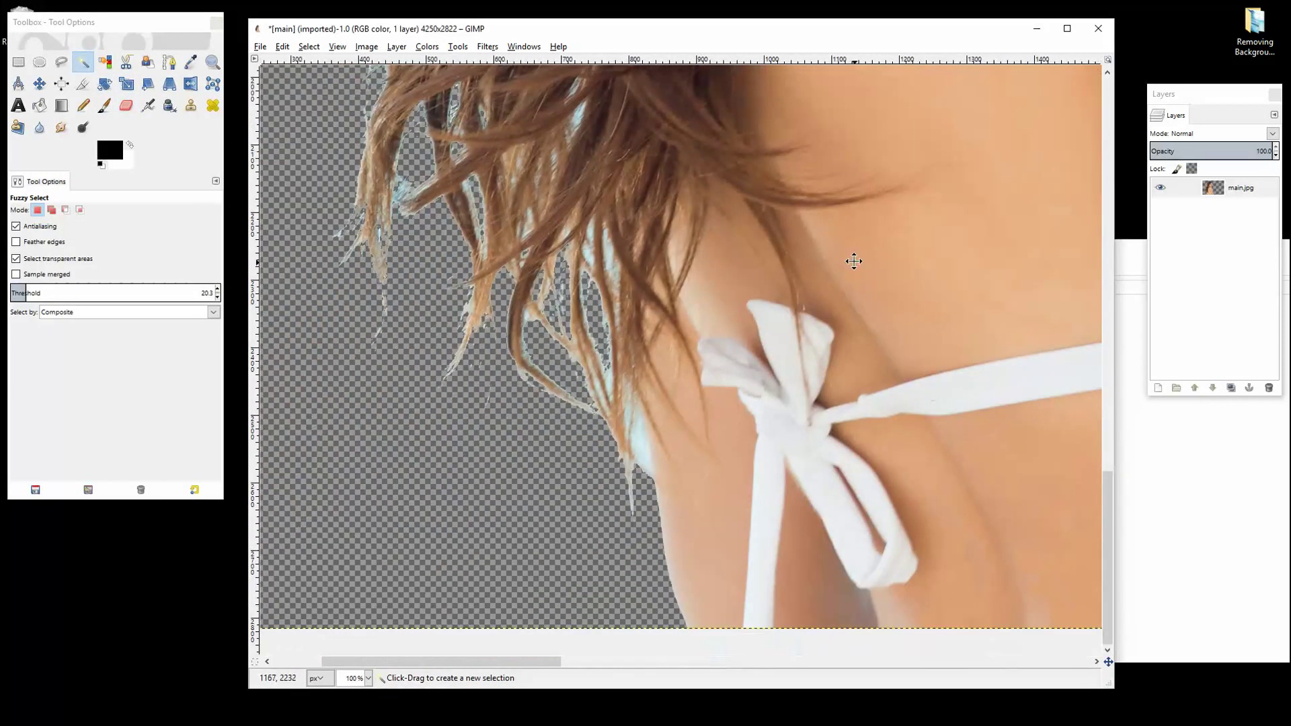
{"action": "left_click", "coordinate": [635, 426]}
{"action": "key", "text": "ctrl+x"}
{"action": "left_click", "coordinate": [633, 413]}
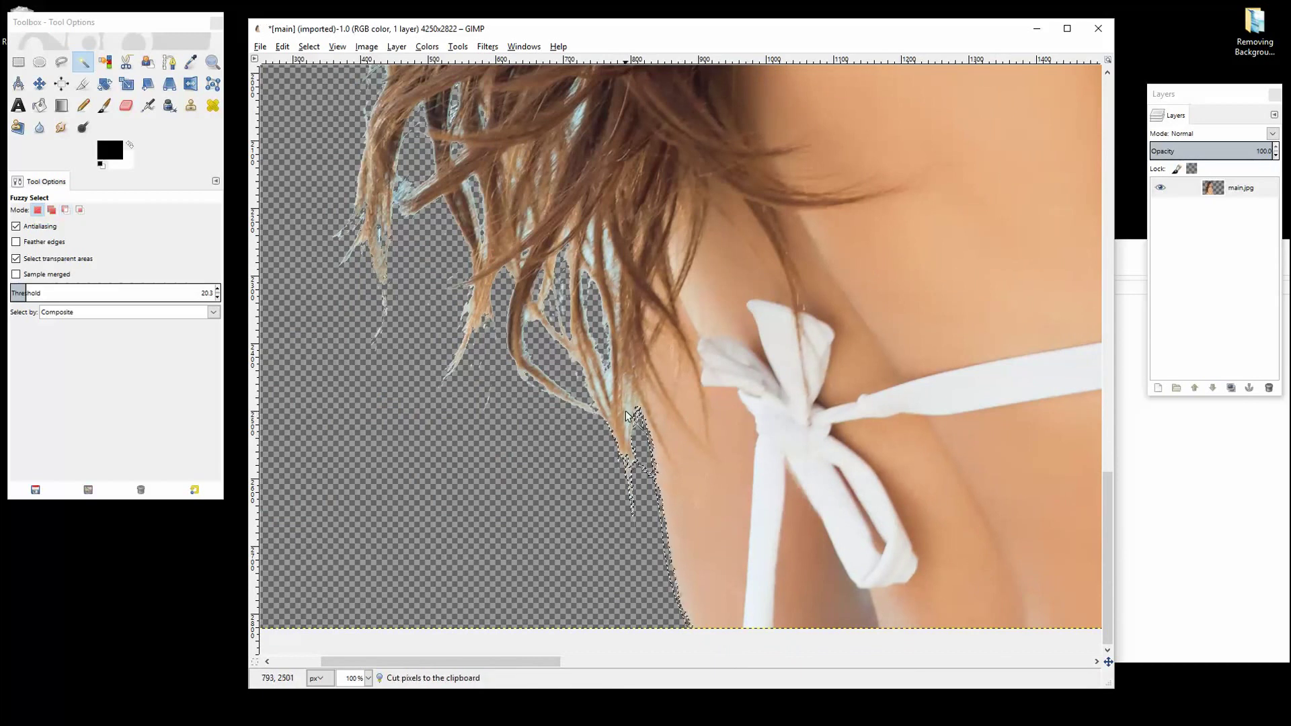
{"action": "key", "text": "ctrl+z"}
{"action": "left_click", "coordinate": [628, 422]}
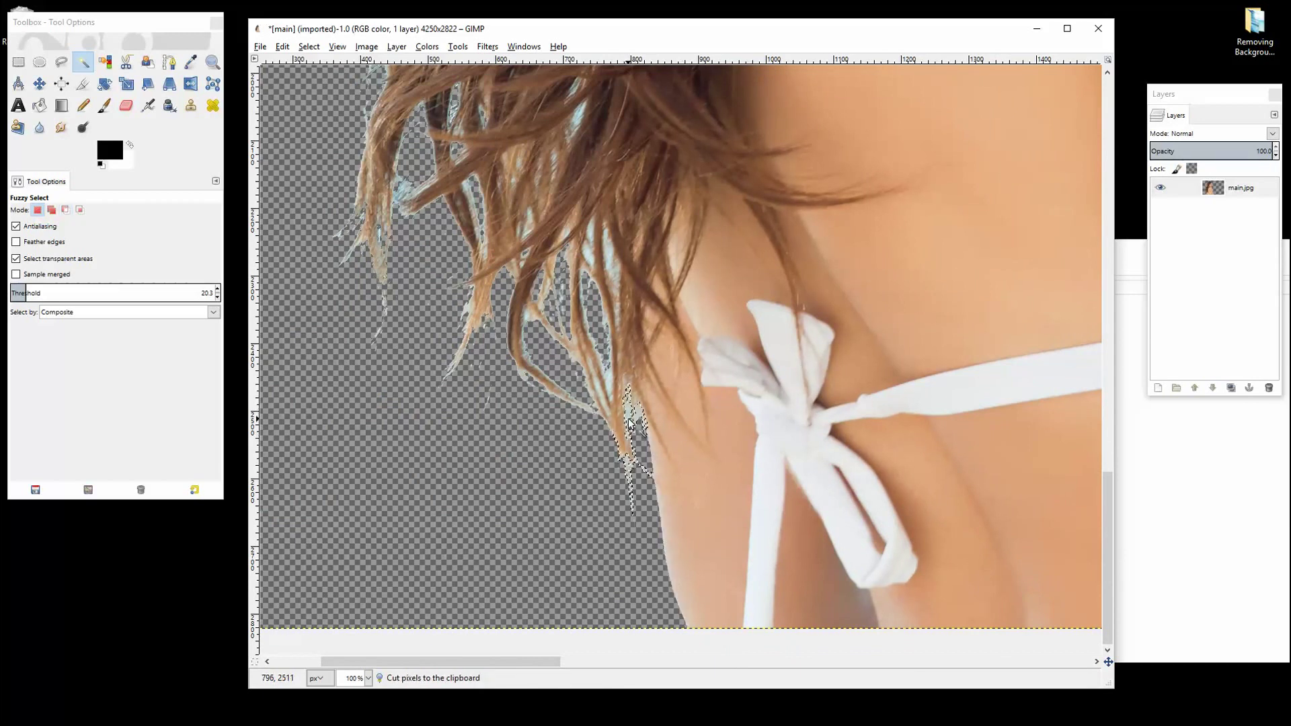
Select background patches between strands higher up, then return to the Eraser and zoom out
{"action": "left_click", "coordinate": [612, 276]}
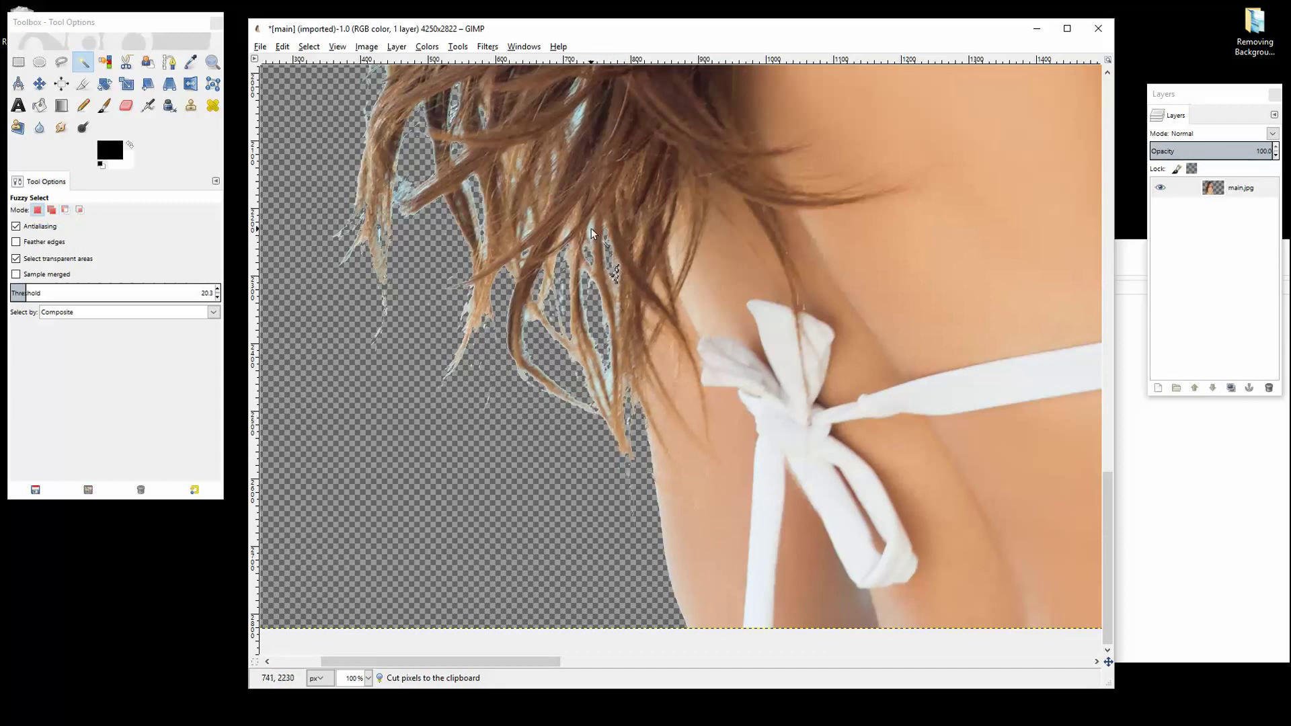
{"action": "left_click", "coordinate": [582, 118]}
{"action": "scroll", "coordinate": [287, 233], "scroll_direction": "down", "scroll_amount": 3}
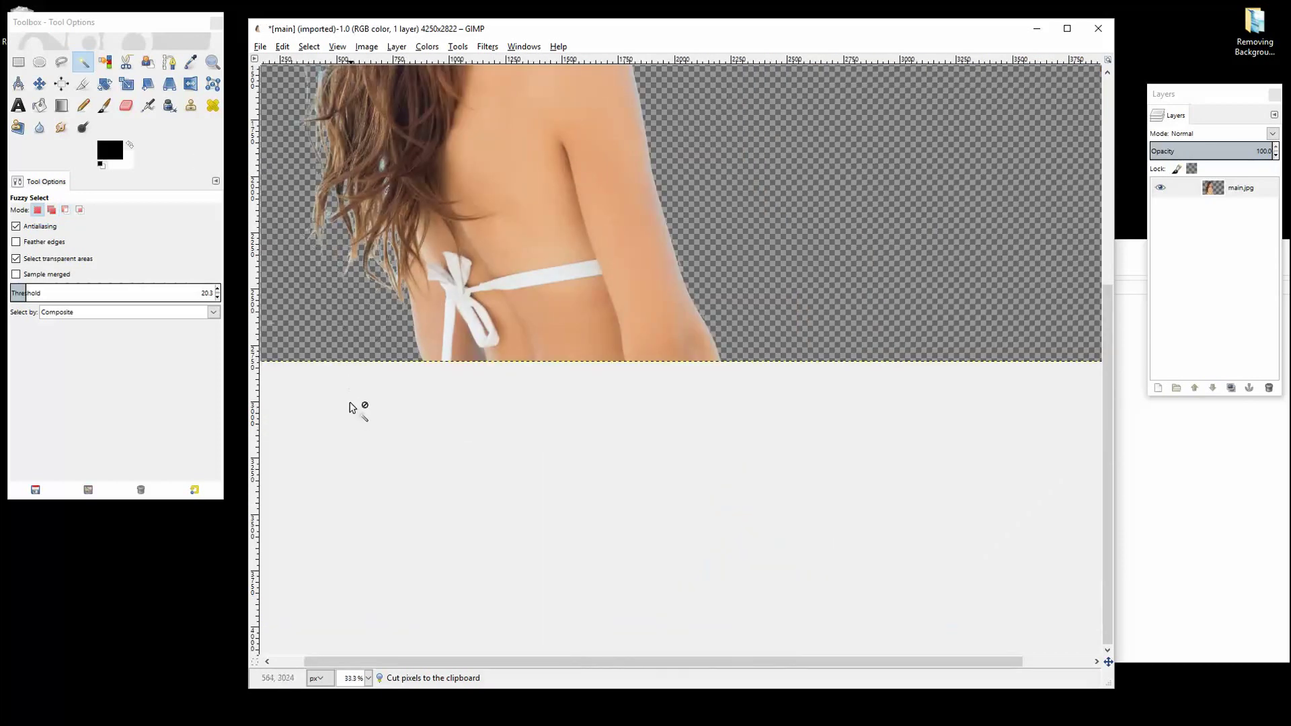
{"action": "scroll", "coordinate": [329, 316], "scroll_direction": "up", "scroll_amount": 2}
{"action": "scroll", "coordinate": [329, 317], "scroll_direction": "up", "scroll_amount": 1}
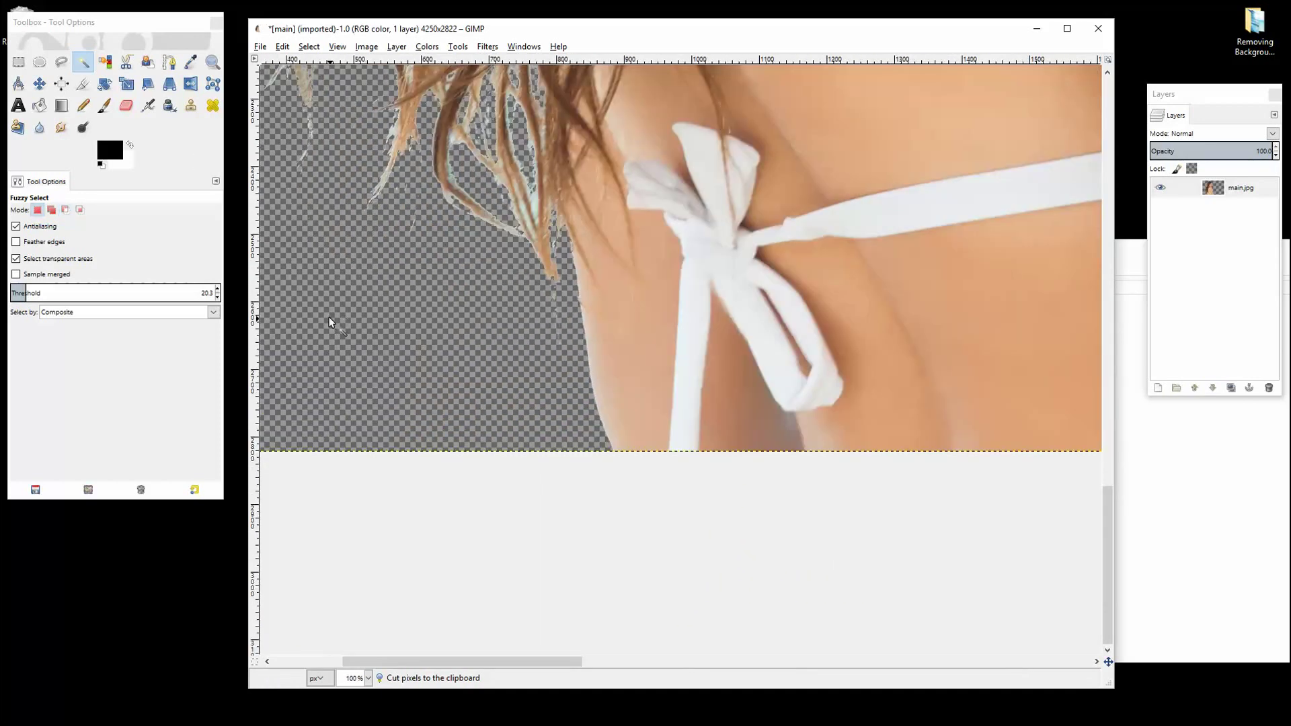
{"action": "left_click", "coordinate": [126, 106]}
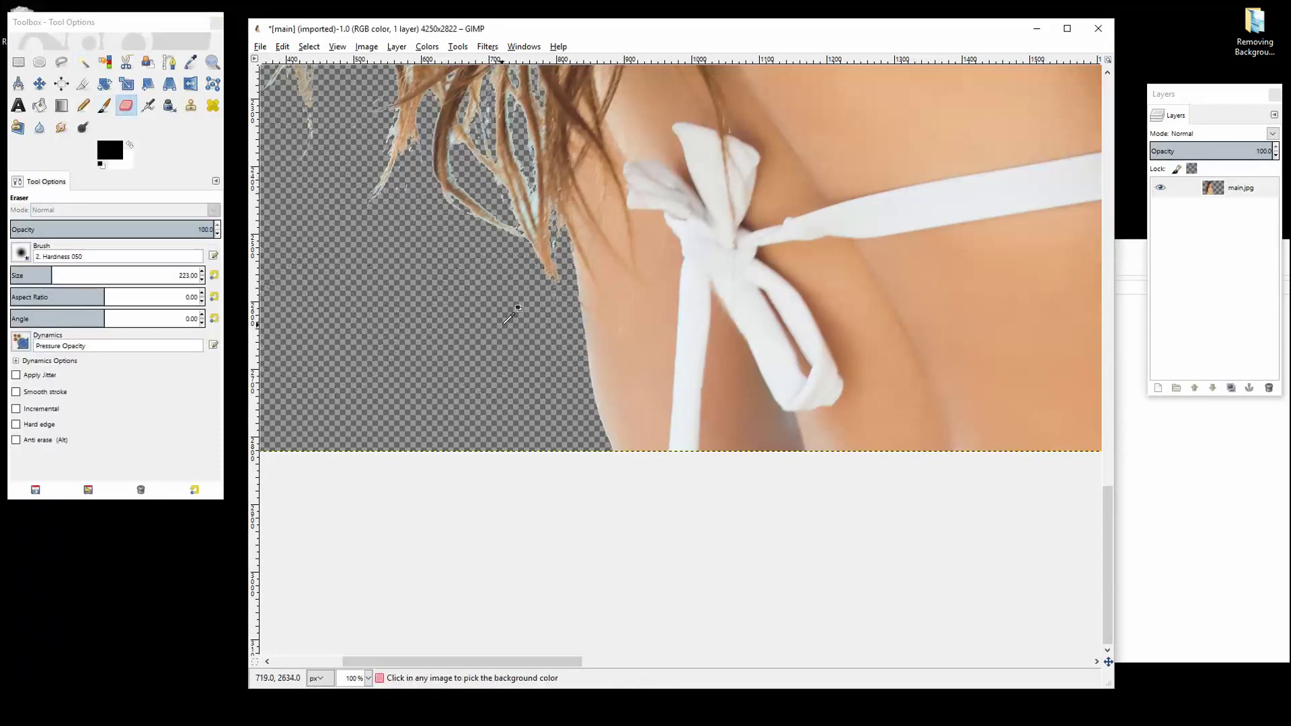
{"action": "scroll", "coordinate": [511, 314], "scroll_direction": "down", "scroll_amount": 3}
{"action": "scroll", "coordinate": [509, 319], "scroll_direction": "down", "scroll_amount": 2}
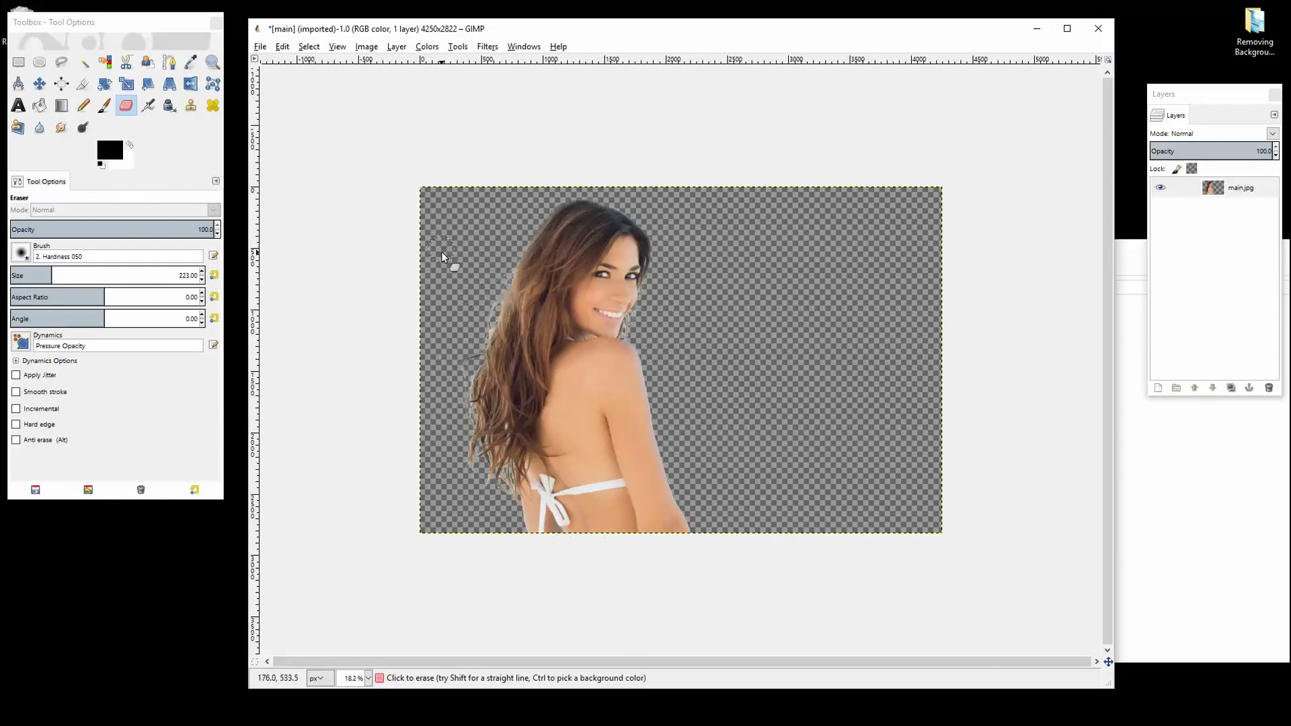
With the Move tool active, drag background.jpg from the image folder onto the canvas as a layer
{"action": "left_click", "coordinate": [40, 84]}
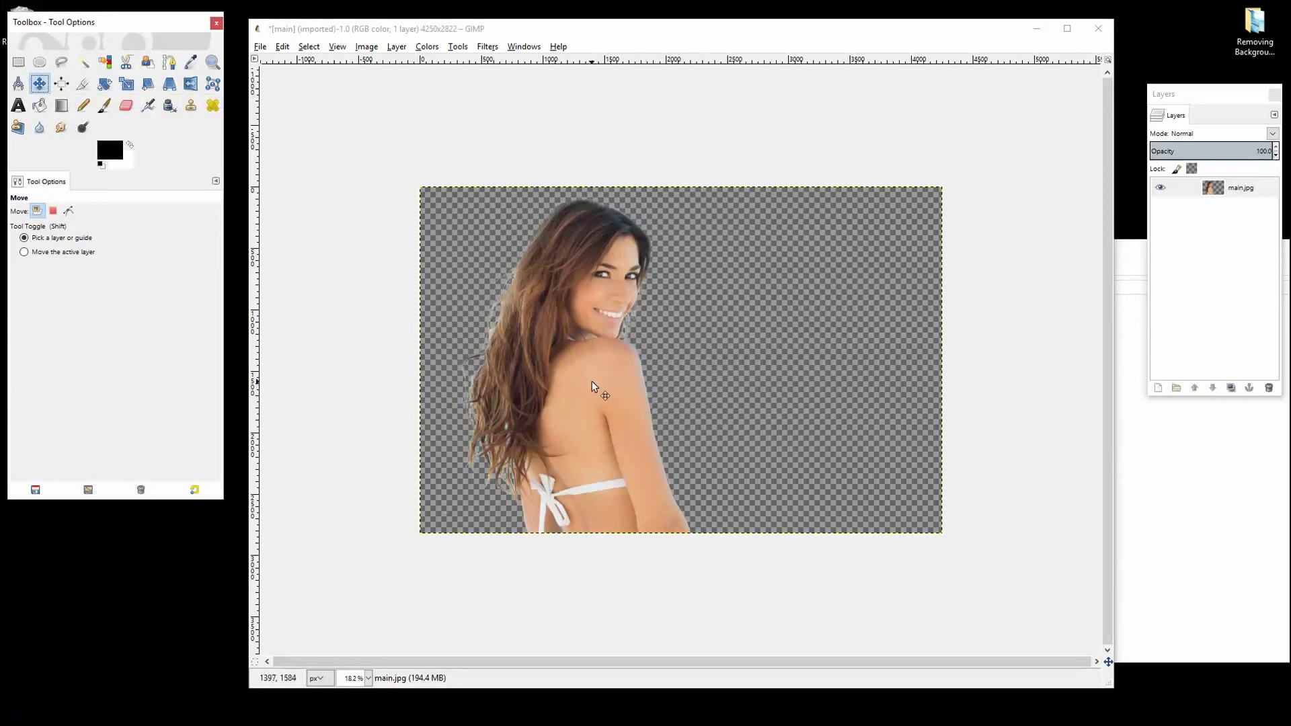
{"action": "left_click", "coordinate": [1229, 515]}
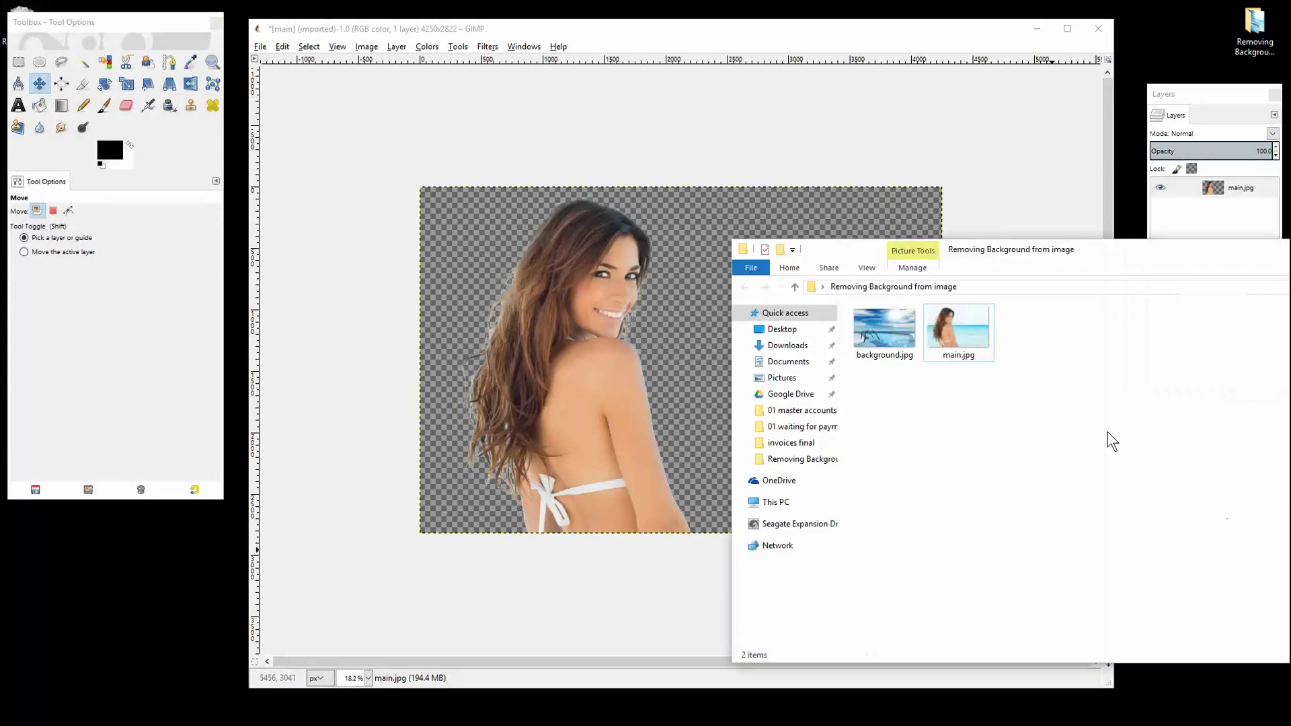
{"action": "left_click", "coordinate": [887, 329]}
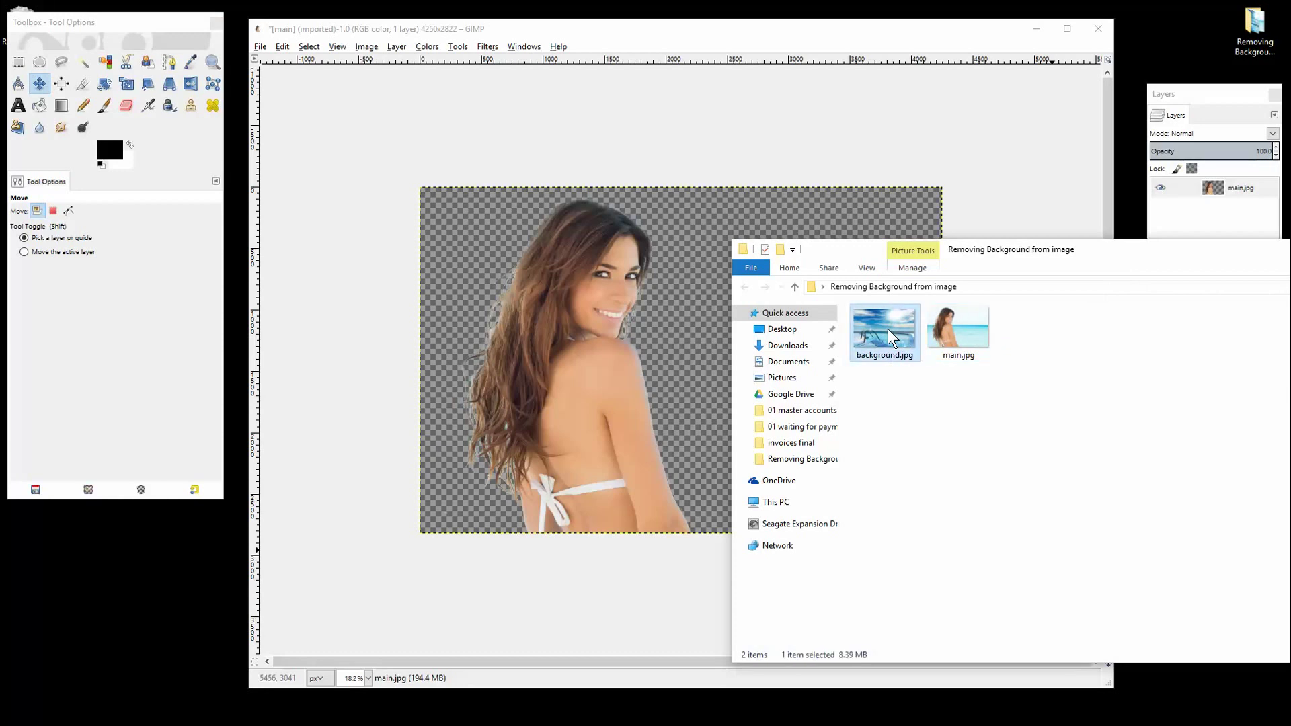
{"action": "left_click_drag", "start_coordinate": [887, 329], "coordinate": [640, 278]}
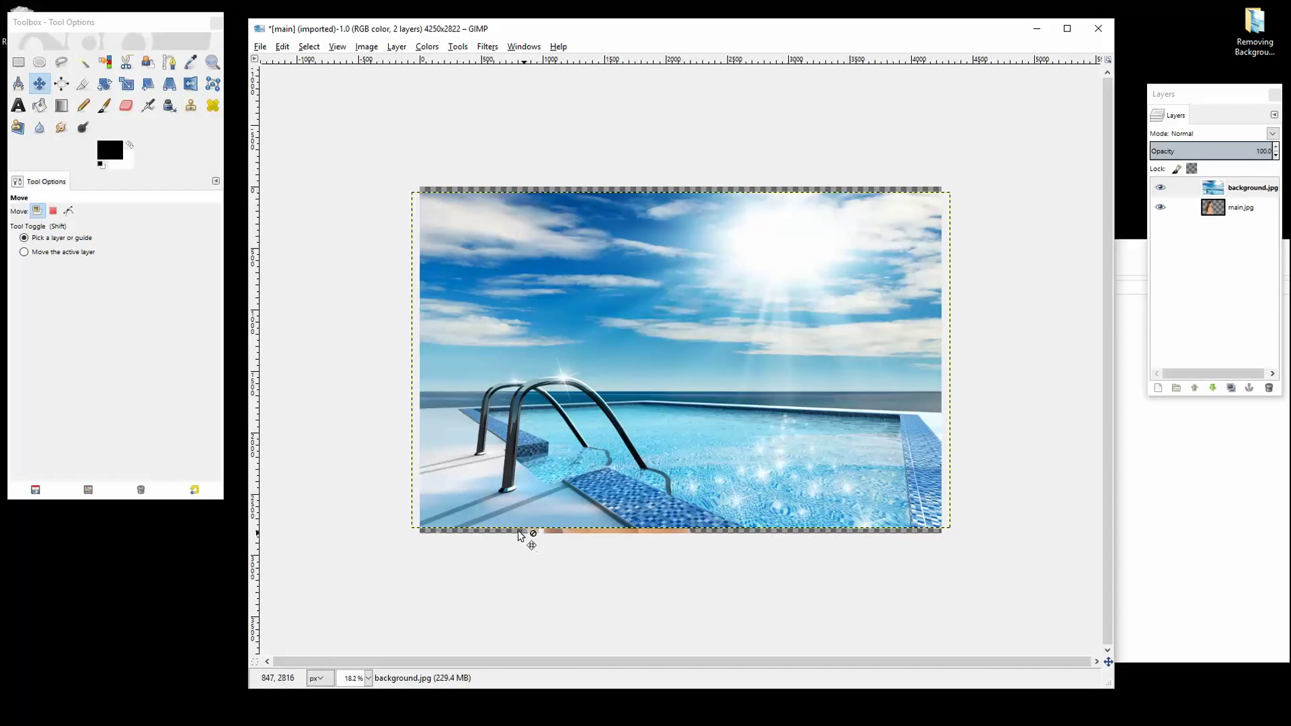
Scale the background.jpg layer proportionally up and left to 4531 × 2832 pixels
{"action": "left_click", "coordinate": [127, 83]}
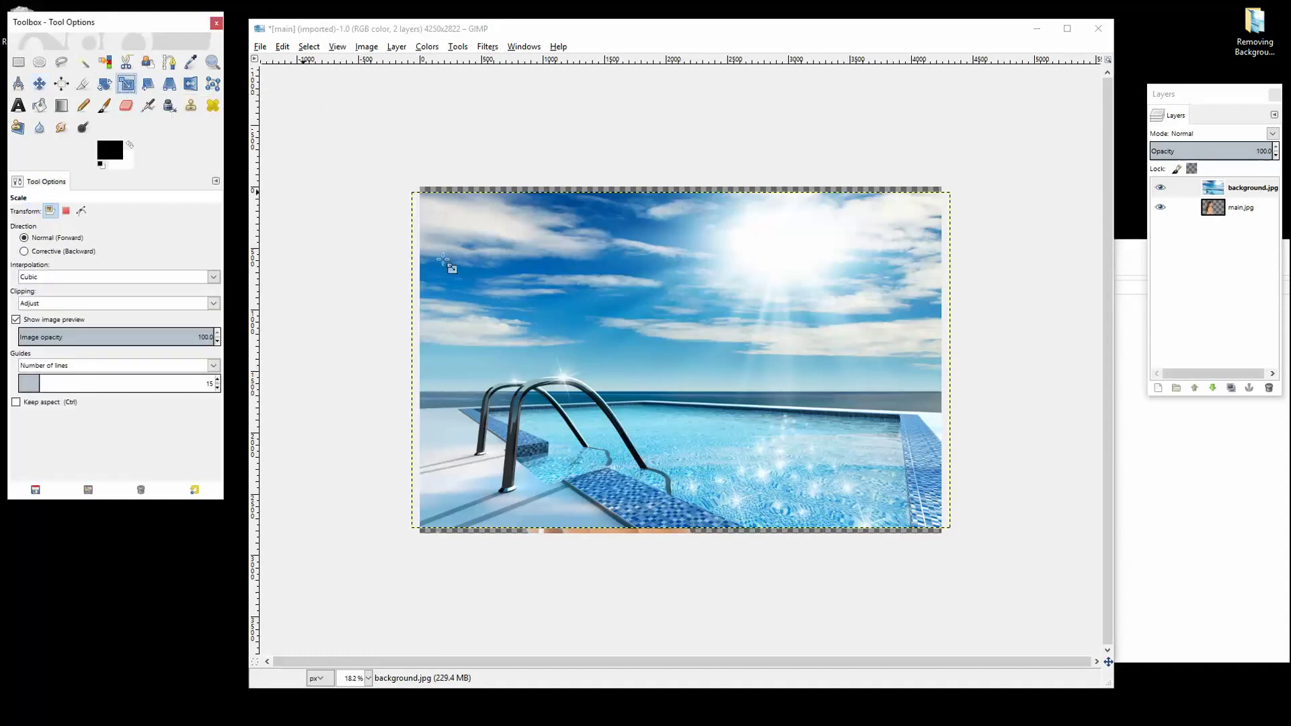
{"action": "left_click", "coordinate": [529, 301]}
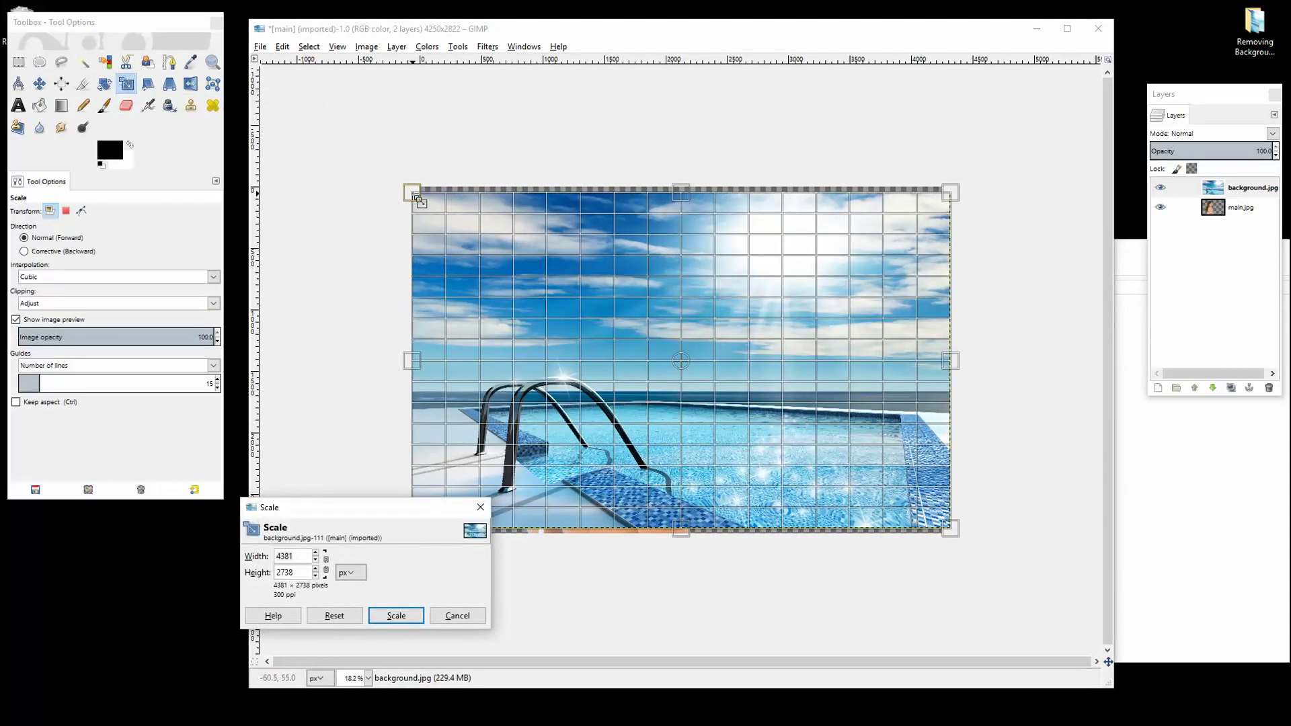
{"action": "key", "text": "ctrl"}
{"action": "left_click_drag", "start_coordinate": [411, 190], "coordinate": [397, 178]}
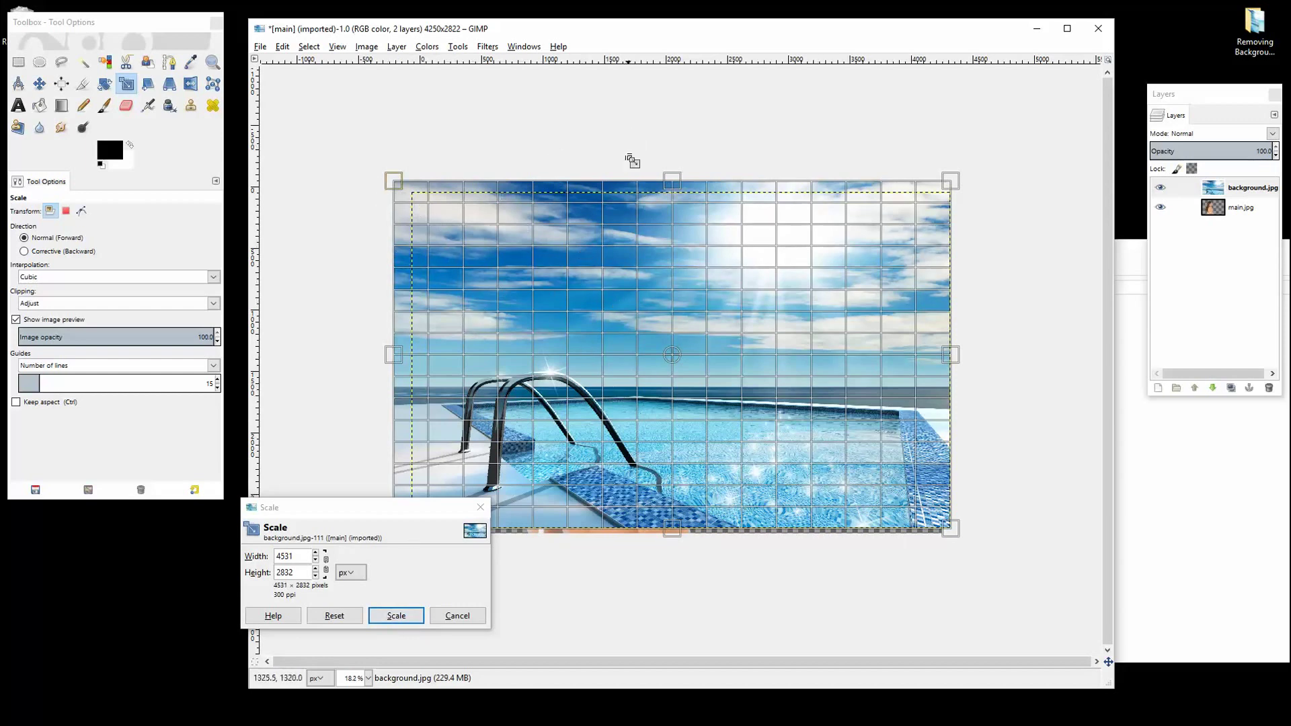
{"action": "left_click", "coordinate": [397, 616]}
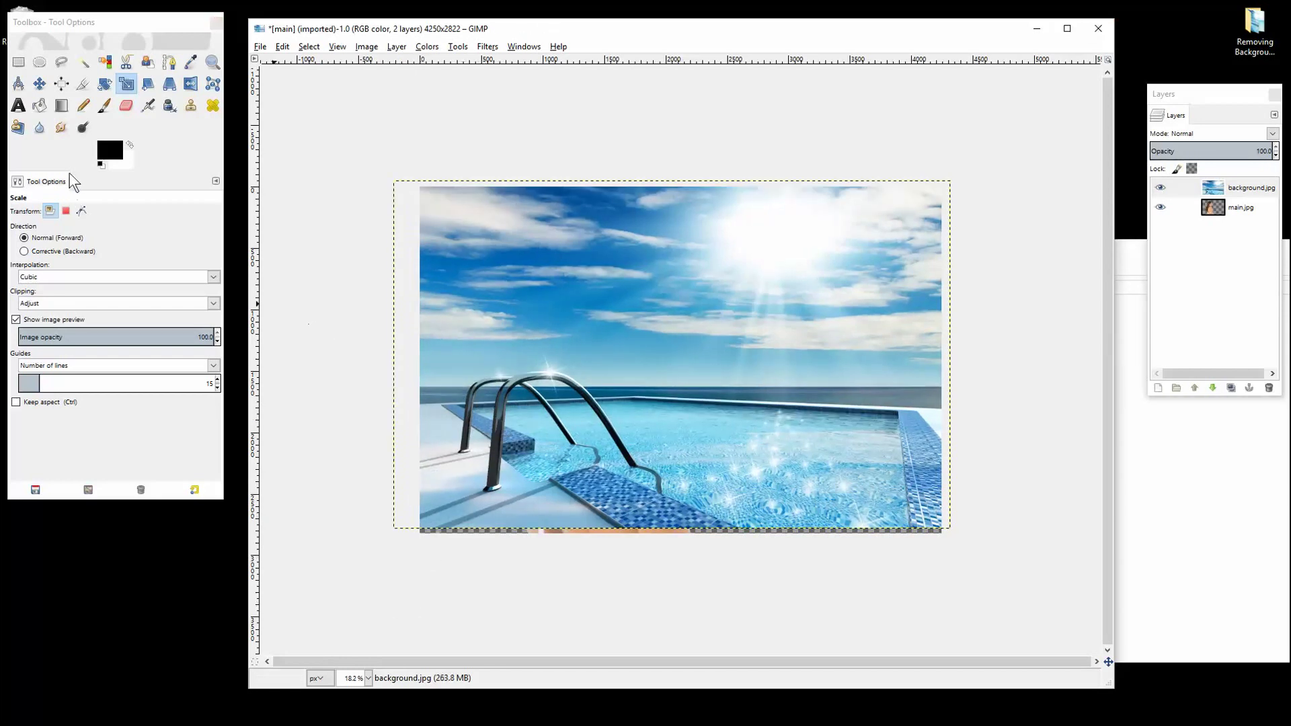
Nudge the background layer slightly, lower it beneath main.jpg, and reselect main.jpg
{"action": "left_click", "coordinate": [39, 83]}
{"action": "left_click_drag", "start_coordinate": [604, 289], "coordinate": [605, 303]}
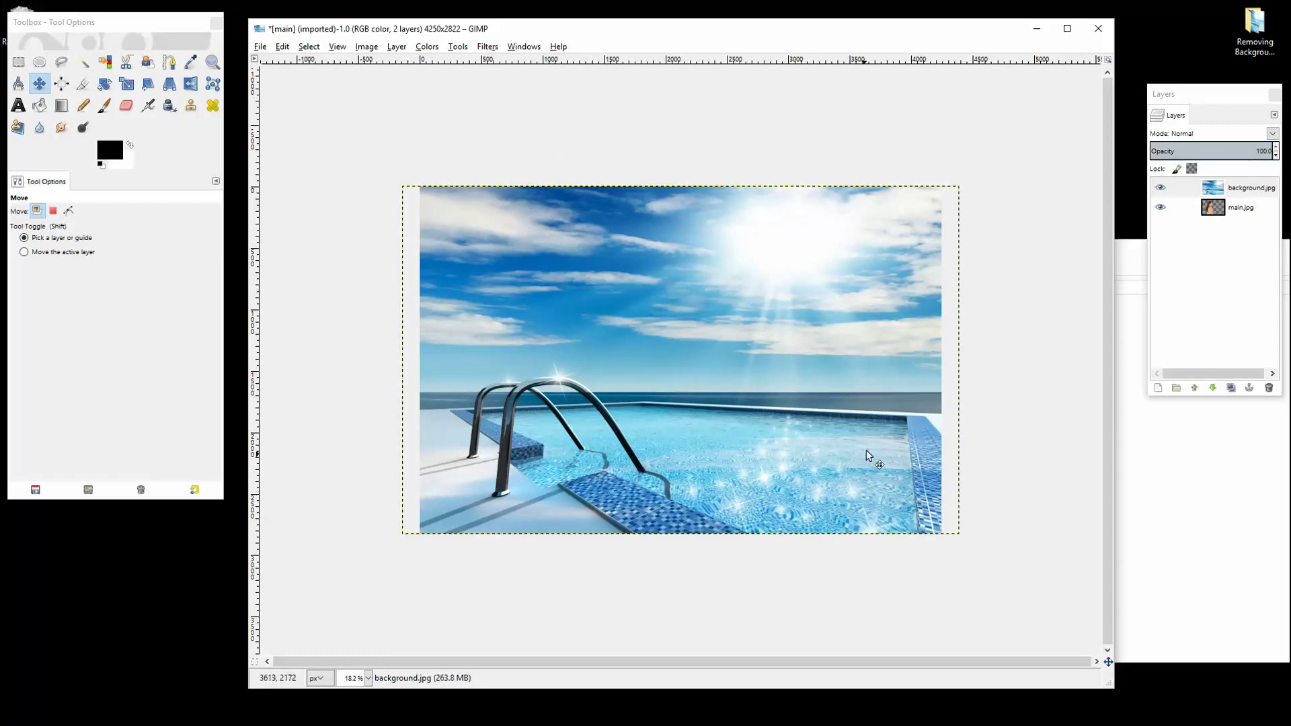
{"action": "left_click", "coordinate": [1228, 189]}
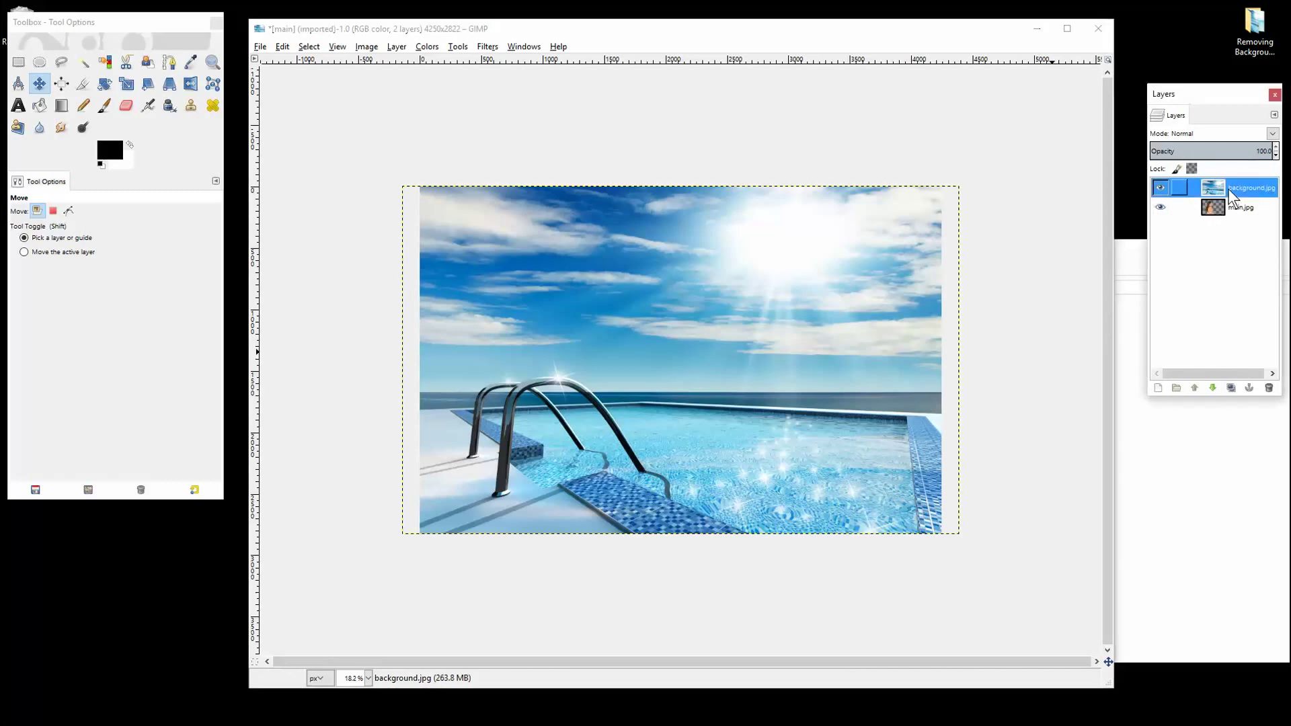
{"action": "left_click", "coordinate": [1215, 387]}
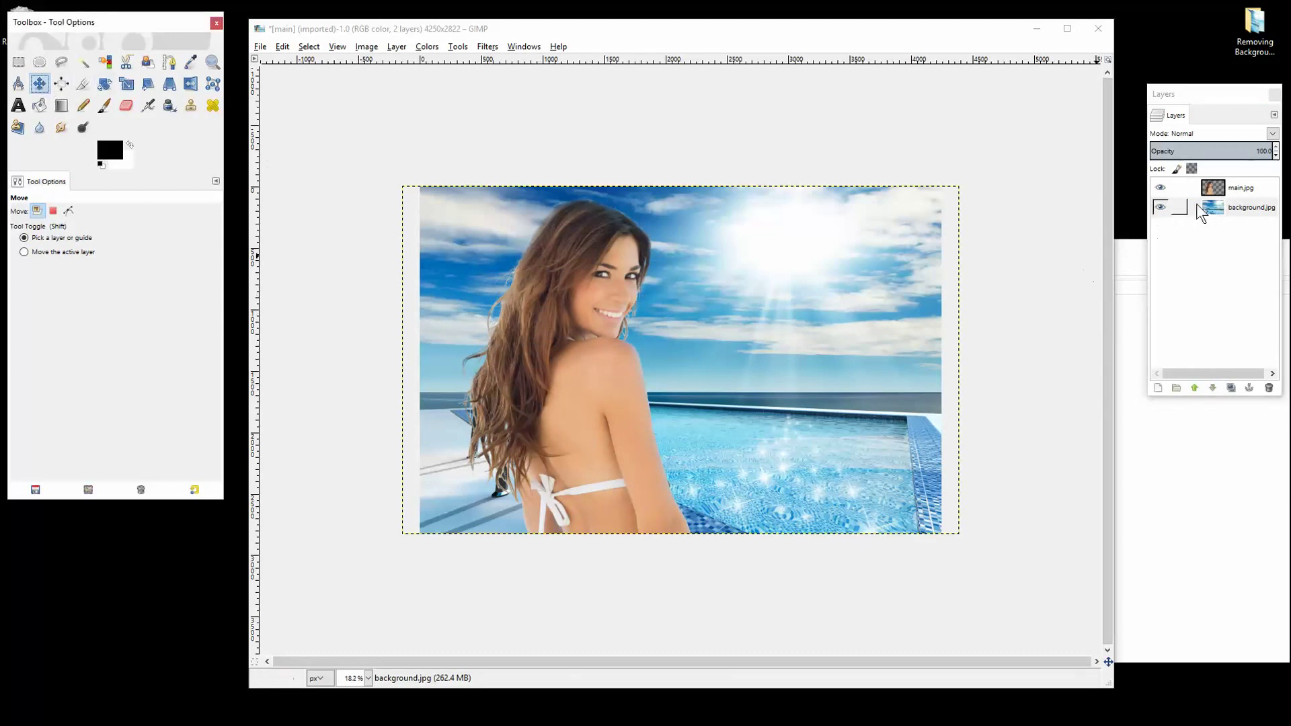
{"action": "left_click", "coordinate": [1245, 189]}
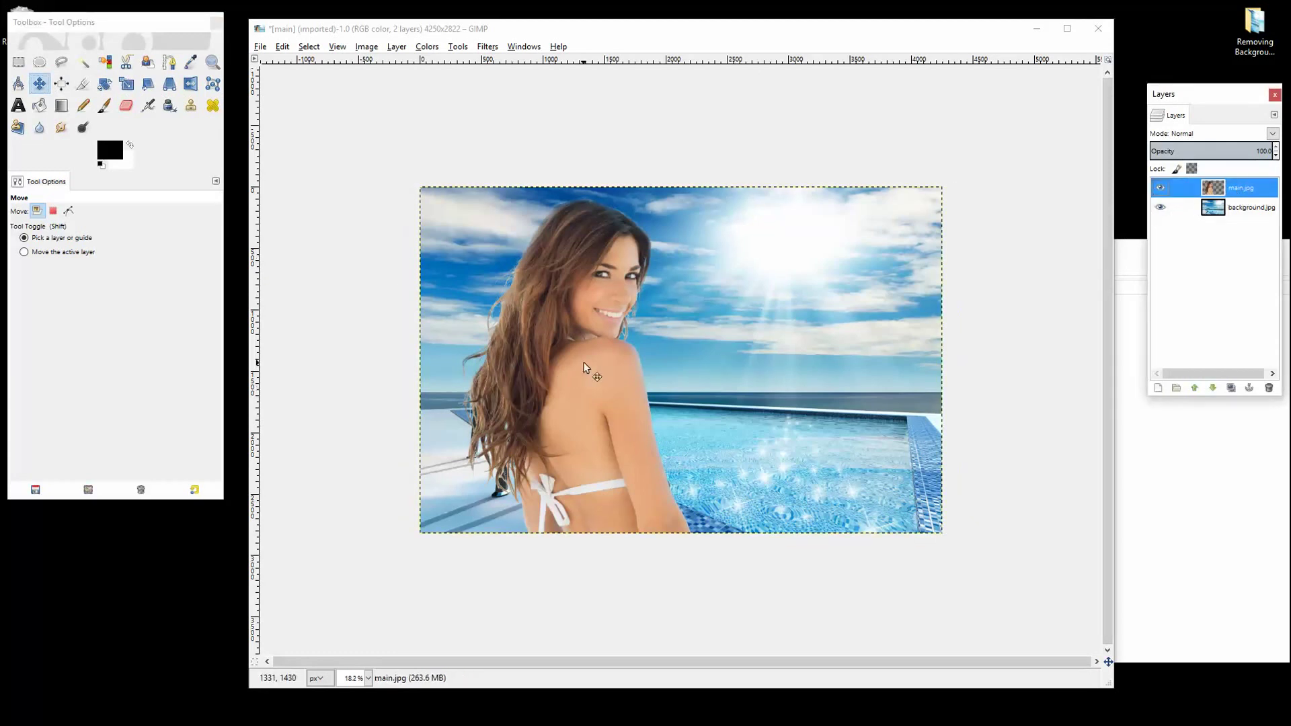
{"action": "left_click", "coordinate": [38, 85]}
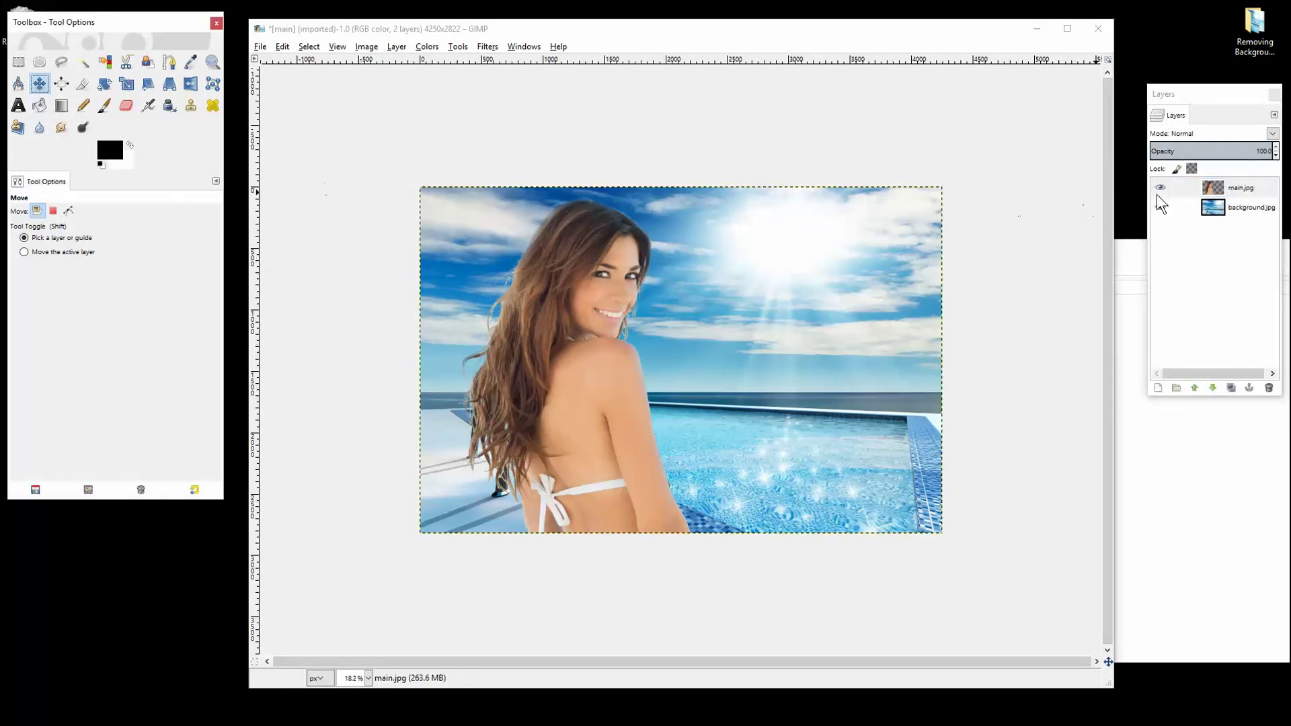
Flip the main.jpg layer horizontally and nudge it about 204 pixels right over the pool
{"action": "left_click", "coordinate": [1241, 192]}
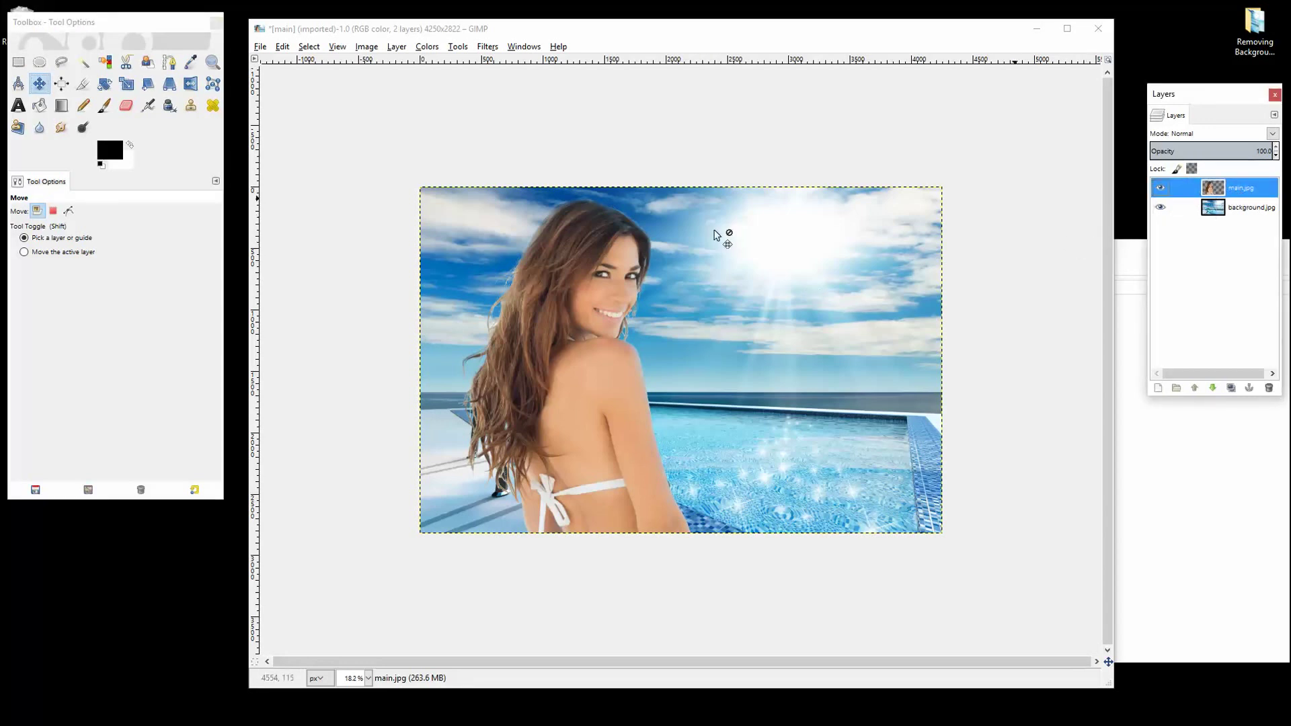
{"action": "left_click", "coordinate": [192, 85]}
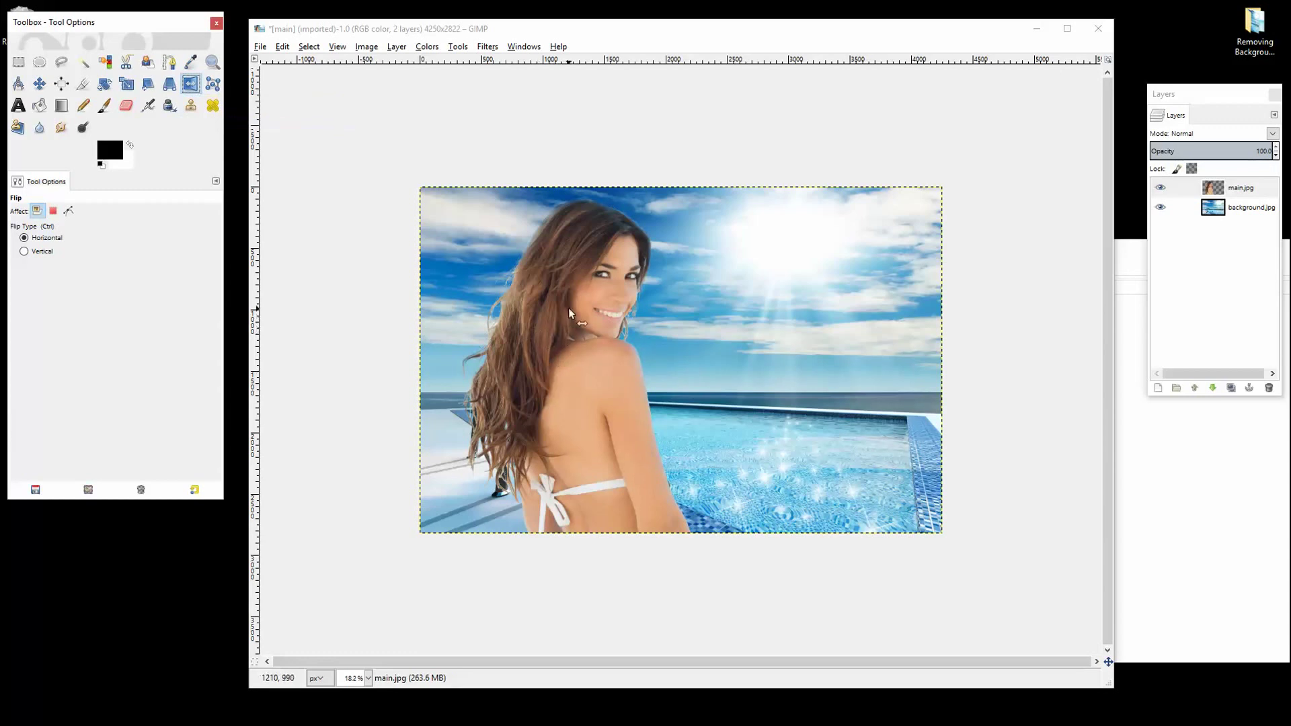
{"action": "left_click", "coordinate": [590, 292]}
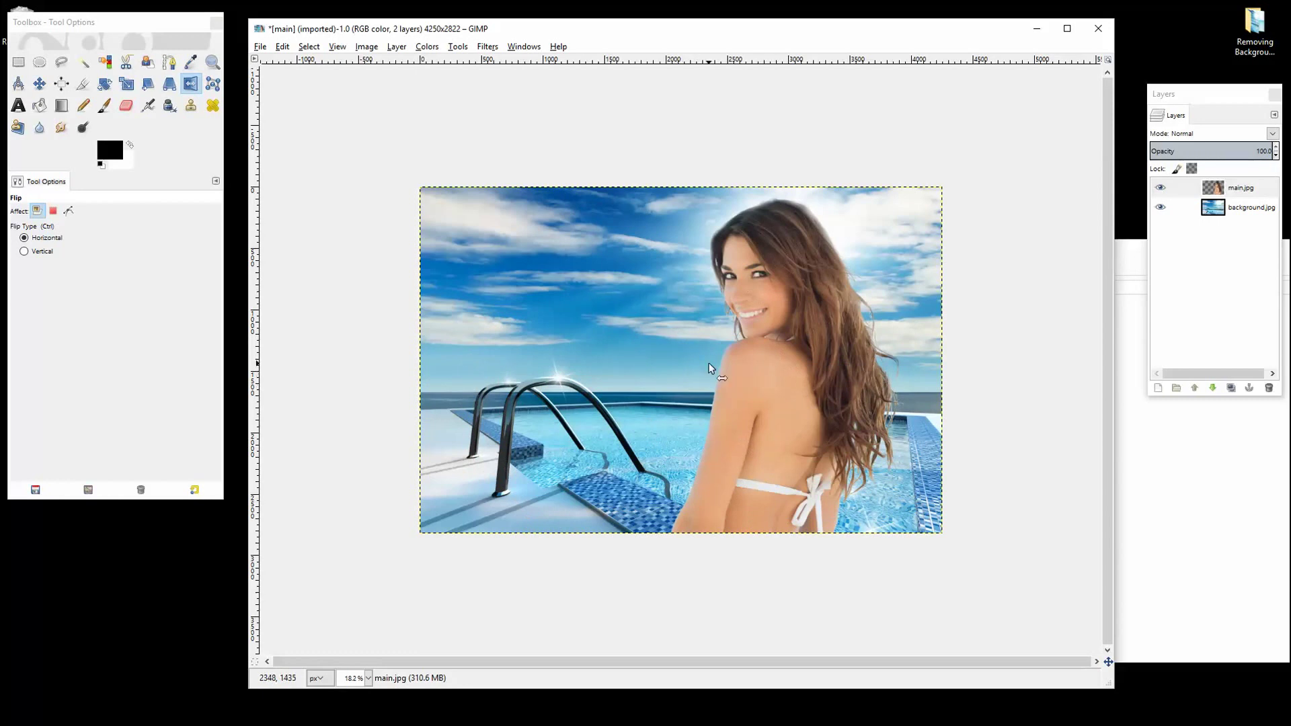
{"action": "left_click", "coordinate": [40, 84]}
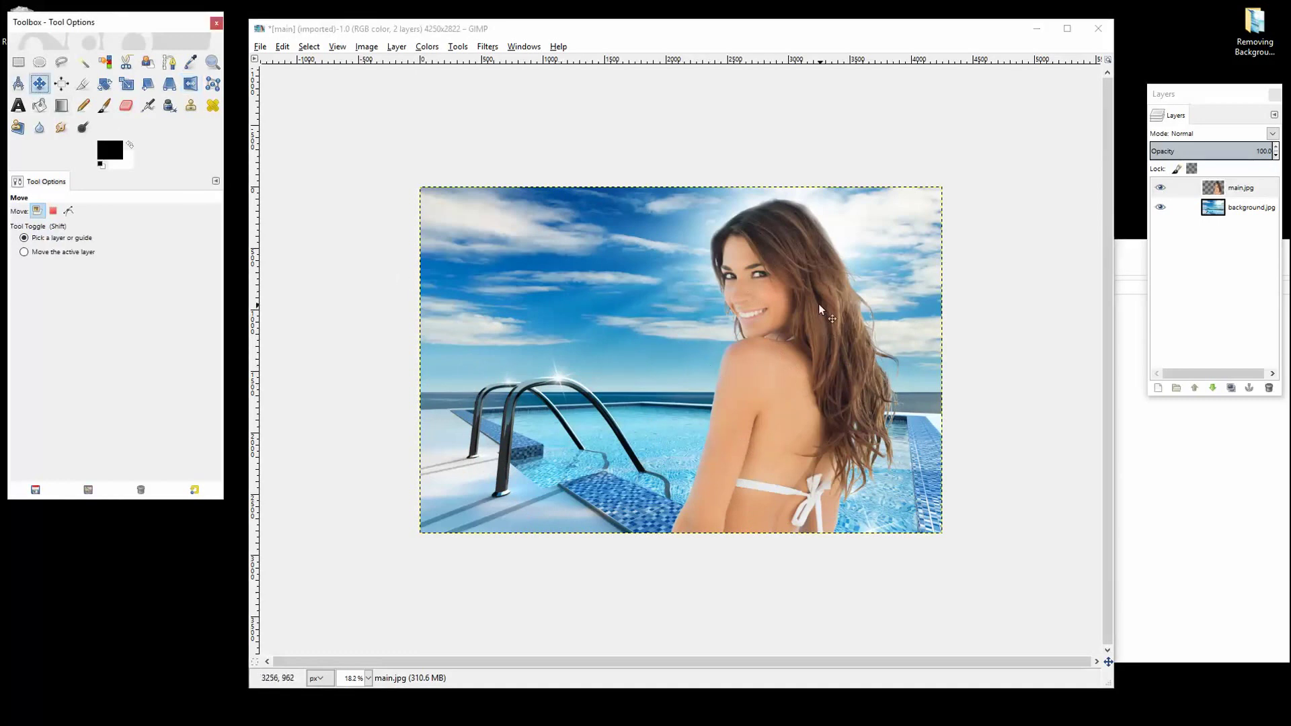
{"action": "left_click_drag", "start_coordinate": [818, 305], "coordinate": [844, 304]}
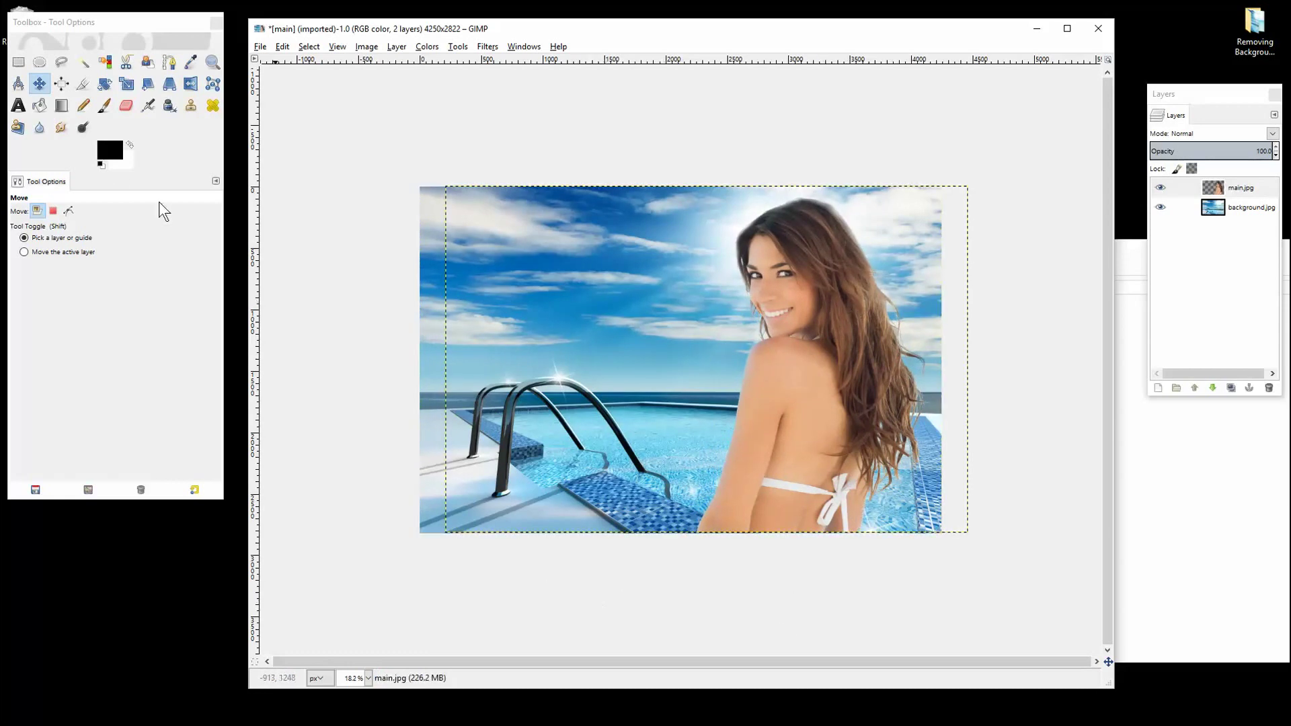
{"action": "left_click", "coordinate": [40, 85]}
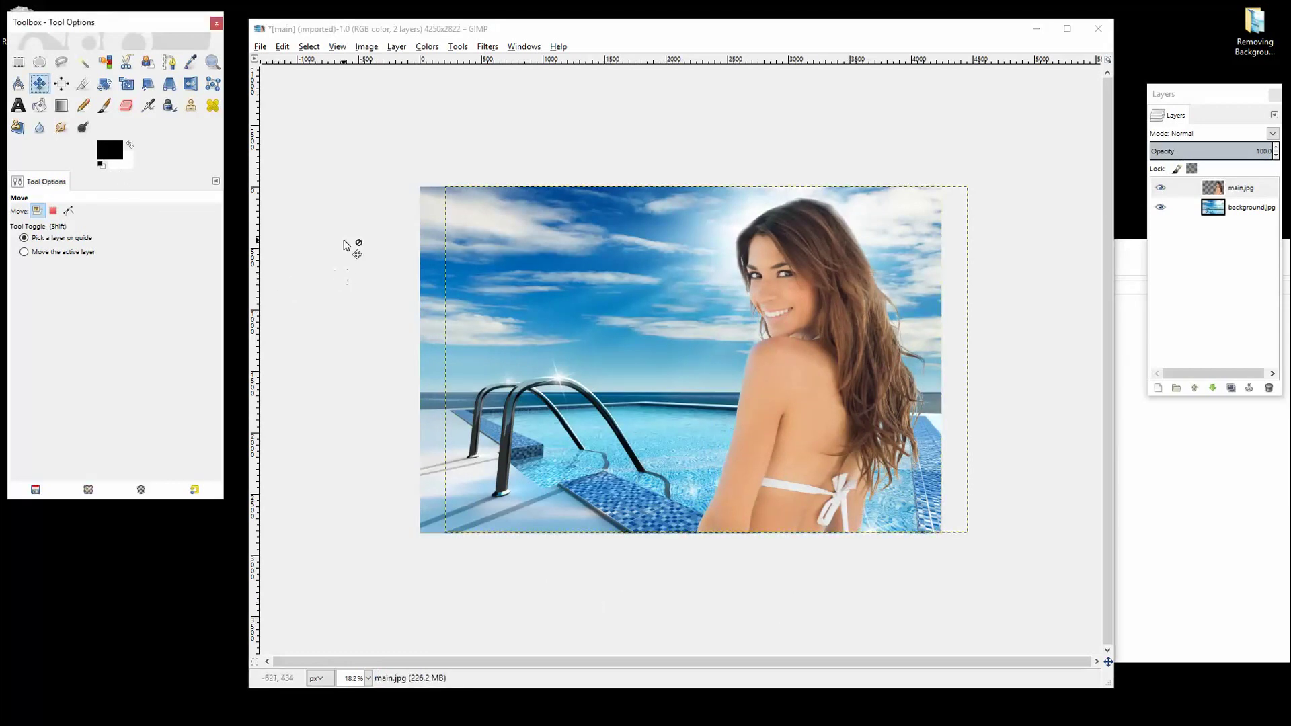
Save the two-layer composition as main.xcf and confirm the 63.2 MB file in the project folder
{"action": "left_click", "coordinate": [277, 111]}
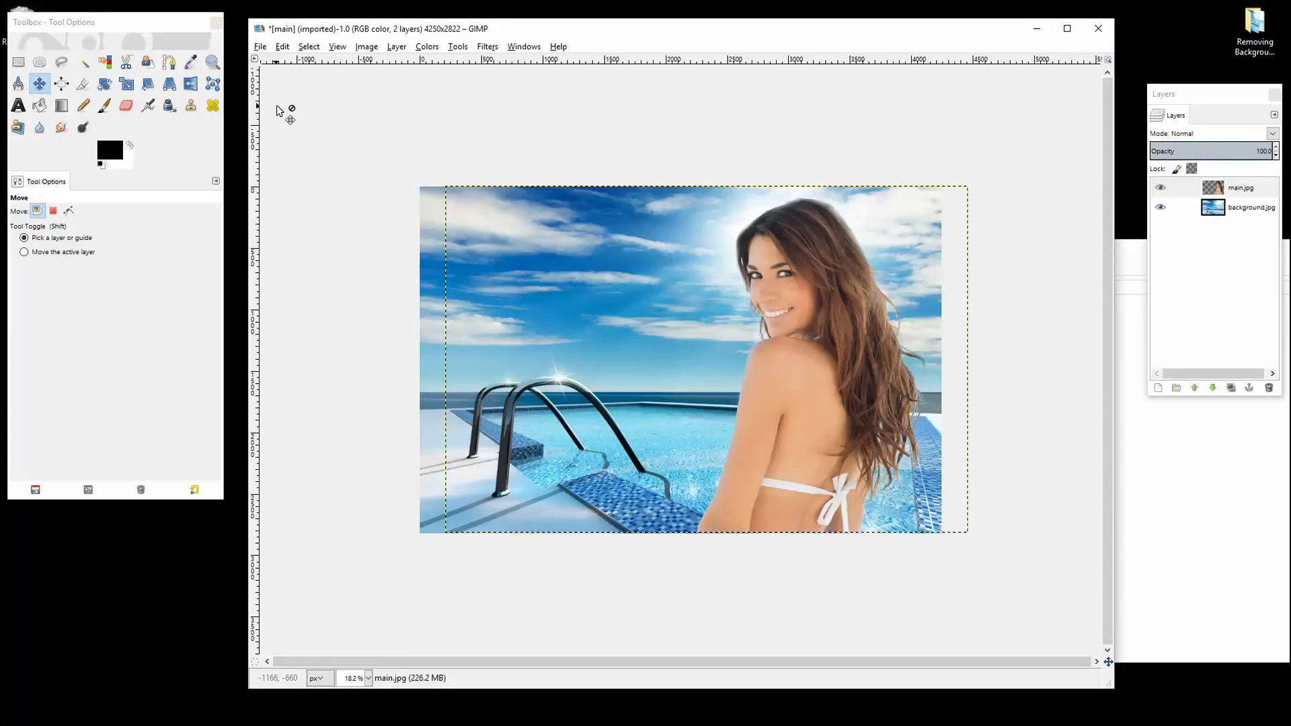
{"action": "left_click", "coordinate": [261, 47]}
{"action": "left_click", "coordinate": [280, 170]}
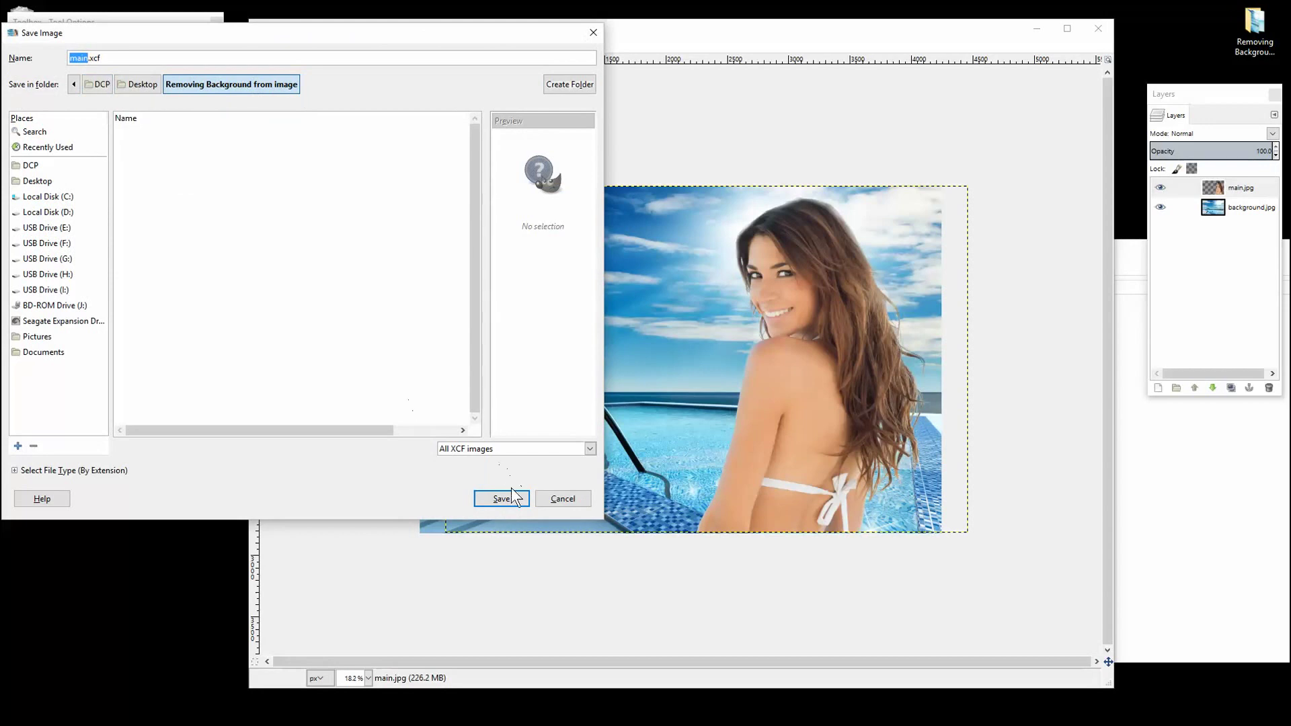
{"action": "double_click", "coordinate": [96, 57]}
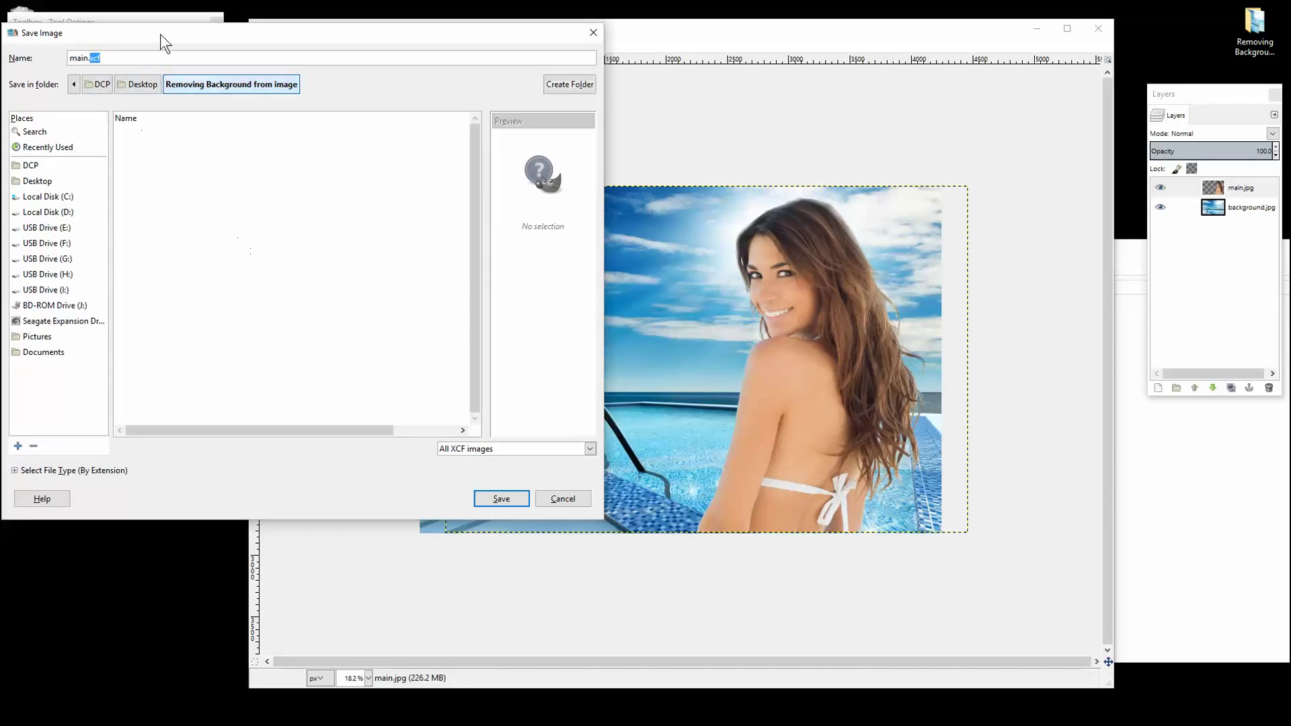
{"action": "left_click_drag", "start_coordinate": [285, 30], "coordinate": [336, 40]}
{"action": "left_click", "coordinate": [552, 509]}
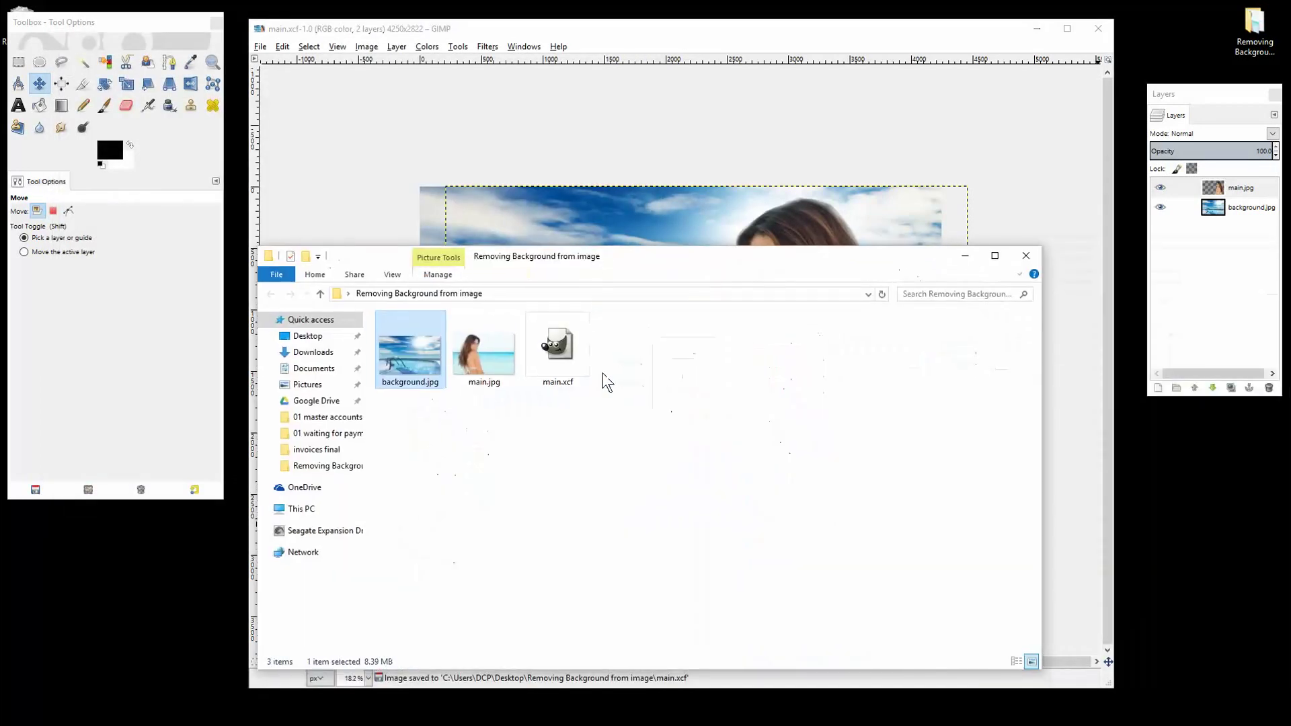
{"action": "left_click", "coordinate": [563, 370]}
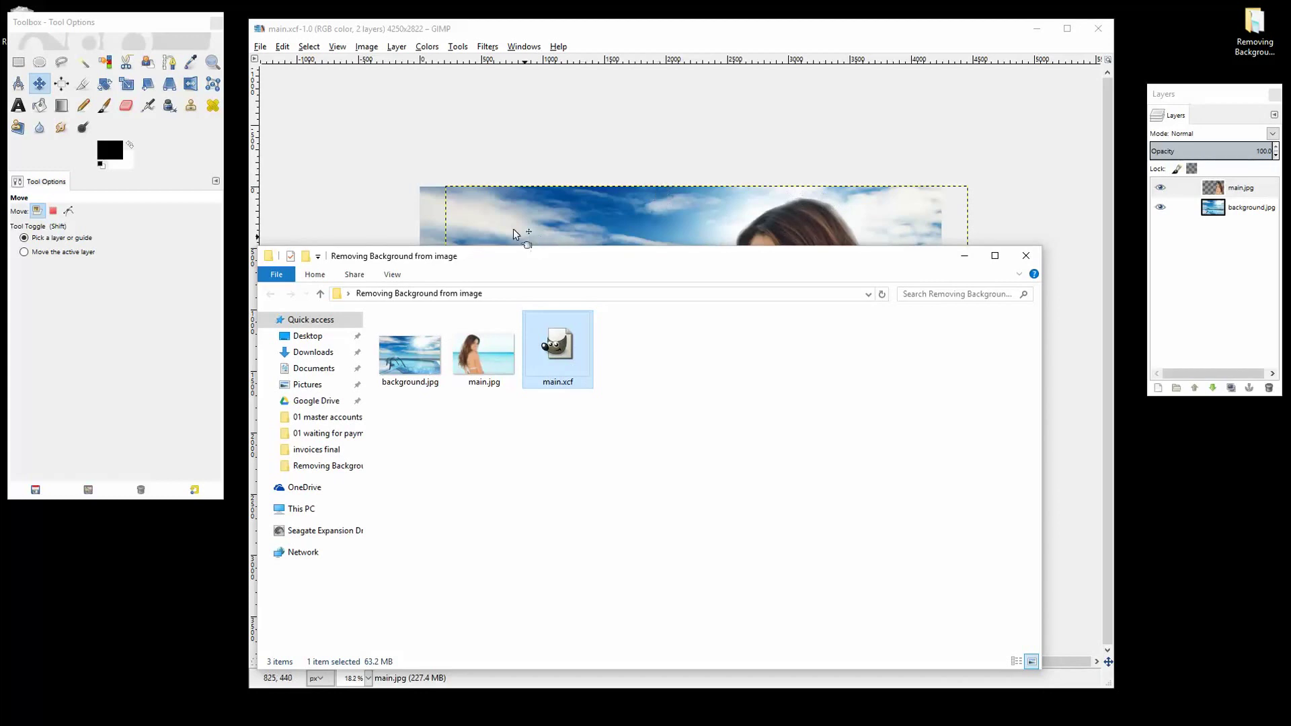
Export the composite as main-edited.jpg, choosing JPEG image format at quality 100
{"action": "left_click", "coordinate": [260, 47]}
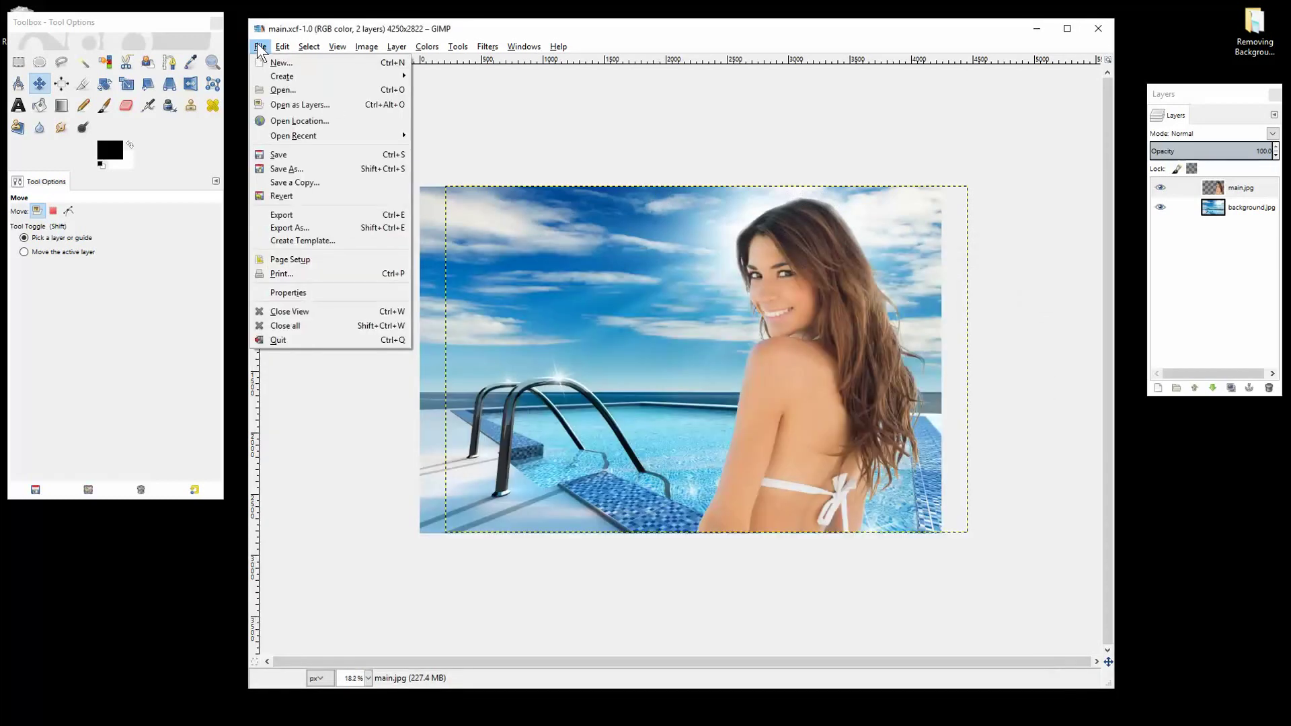
{"action": "left_click", "coordinate": [290, 216]}
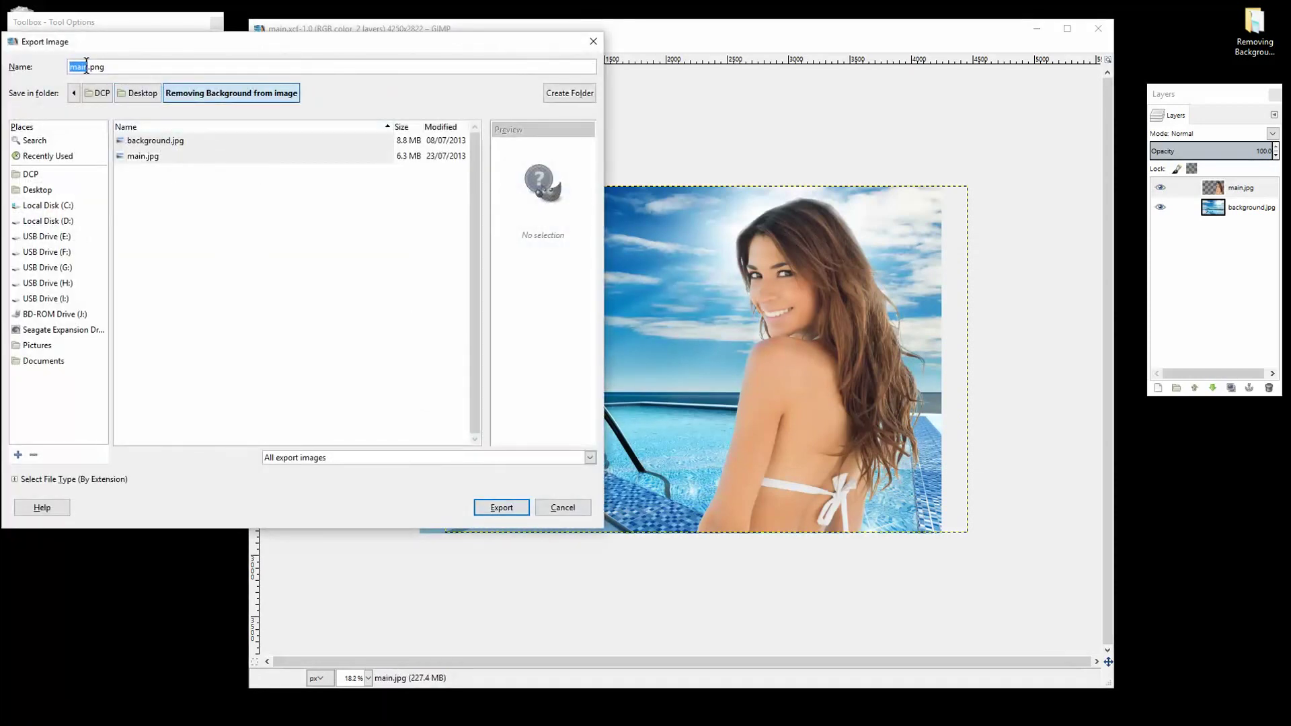
{"action": "key", "text": "Right"}
{"action": "type", "text": "-edited"}
{"action": "left_click", "coordinate": [61, 479]}
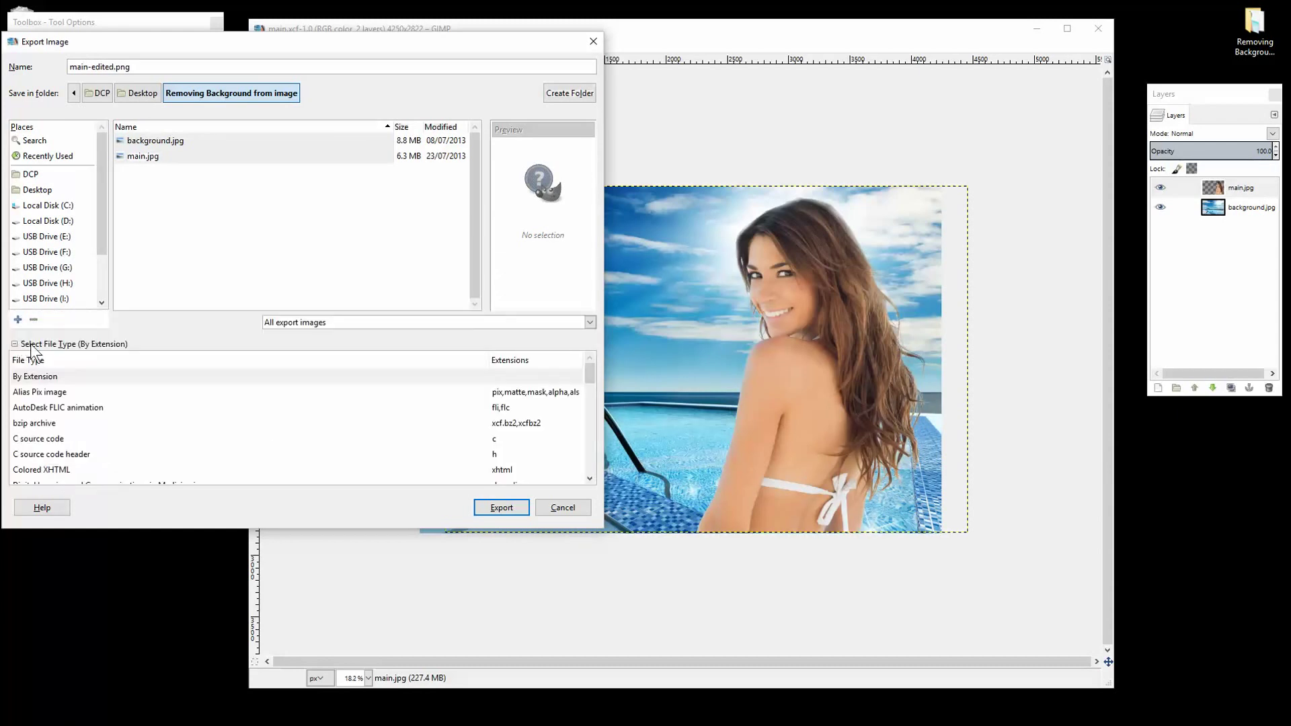
{"action": "scroll", "coordinate": [83, 443], "scroll_direction": "down", "scroll_amount": 5}
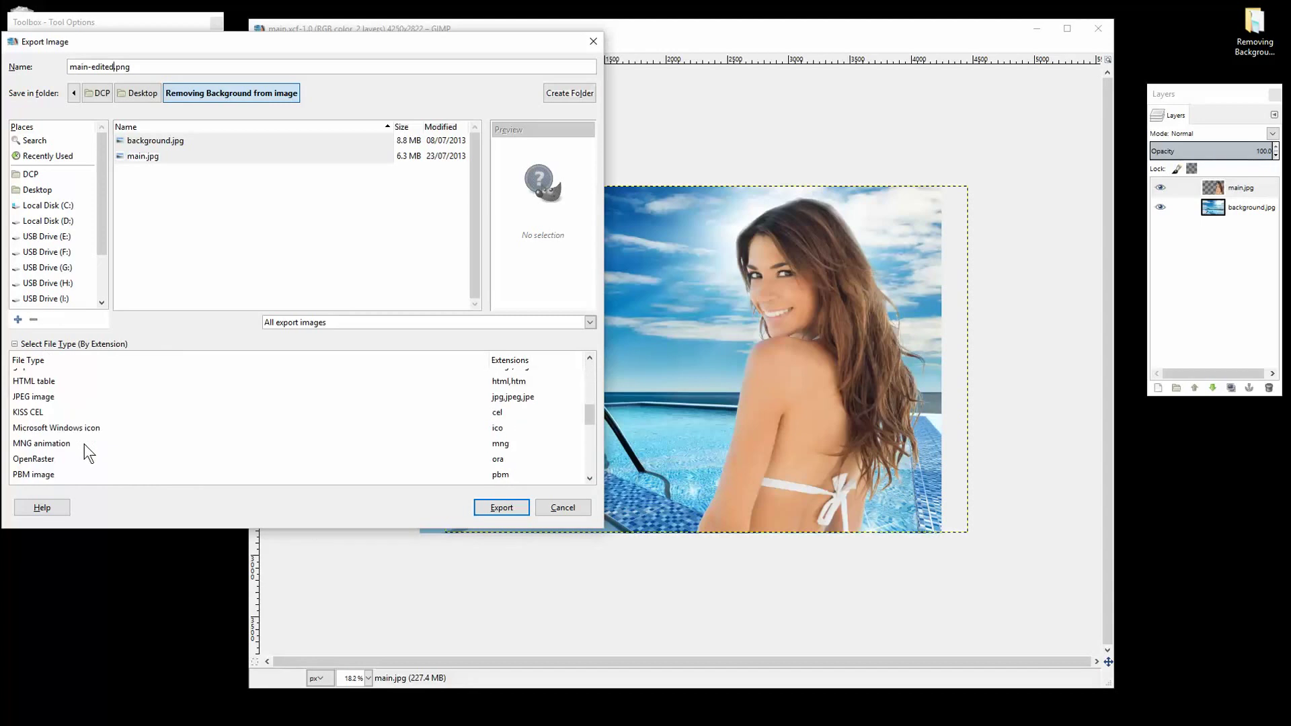
{"action": "left_click", "coordinate": [81, 397]}
{"action": "left_click", "coordinate": [487, 509]}
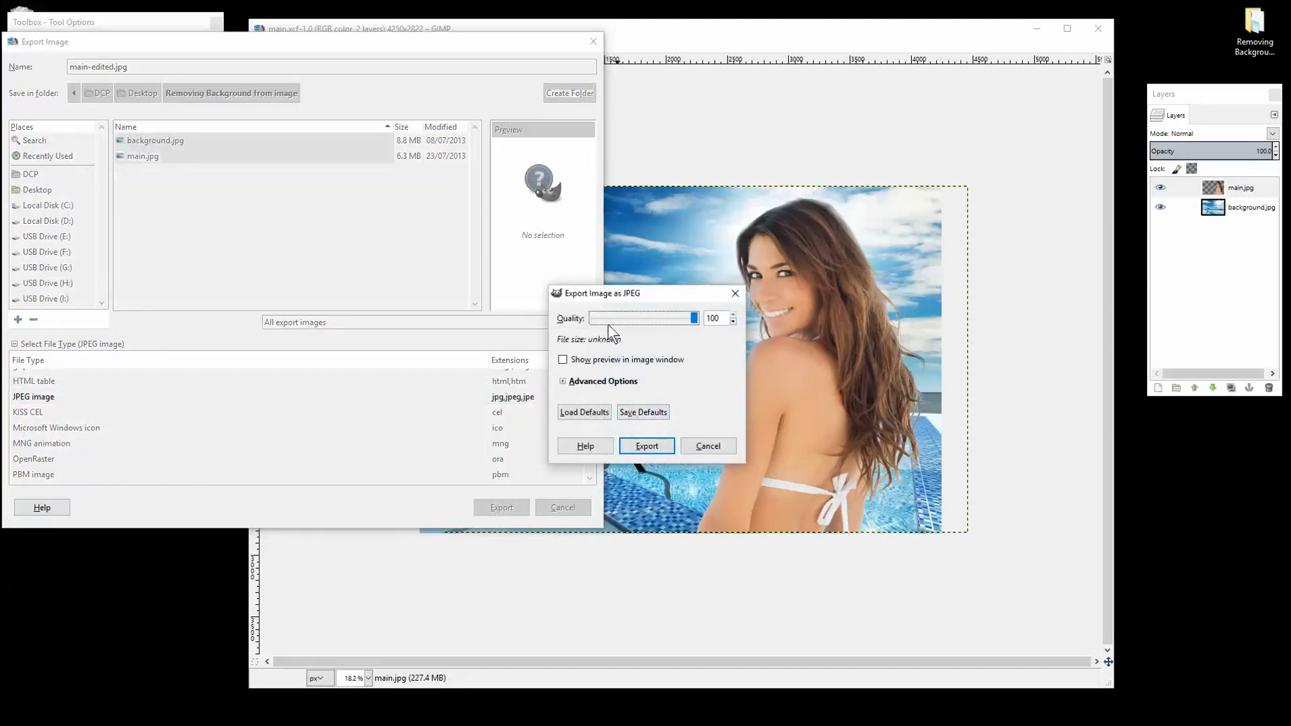
{"action": "left_click", "coordinate": [640, 444]}
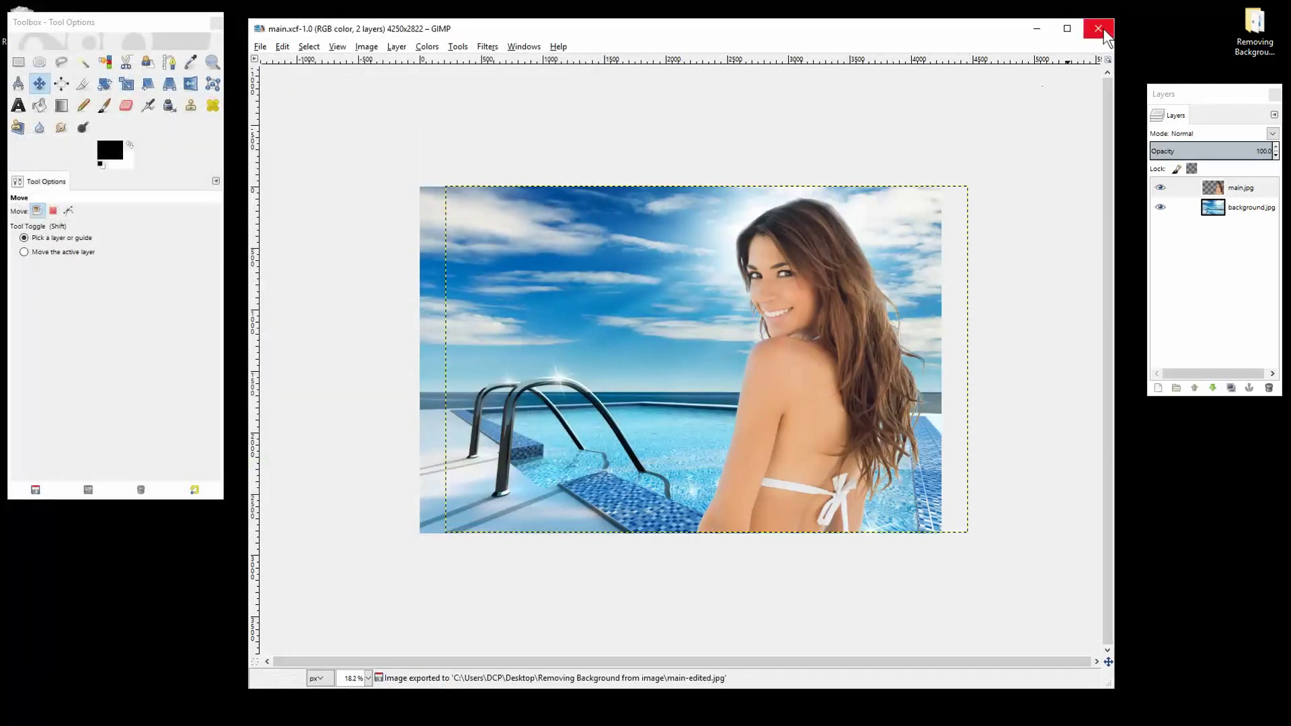
Close the GIMP image, view main-edited.jpg from the folder in Photos, then close it
{"action": "left_click", "coordinate": [1104, 30]}
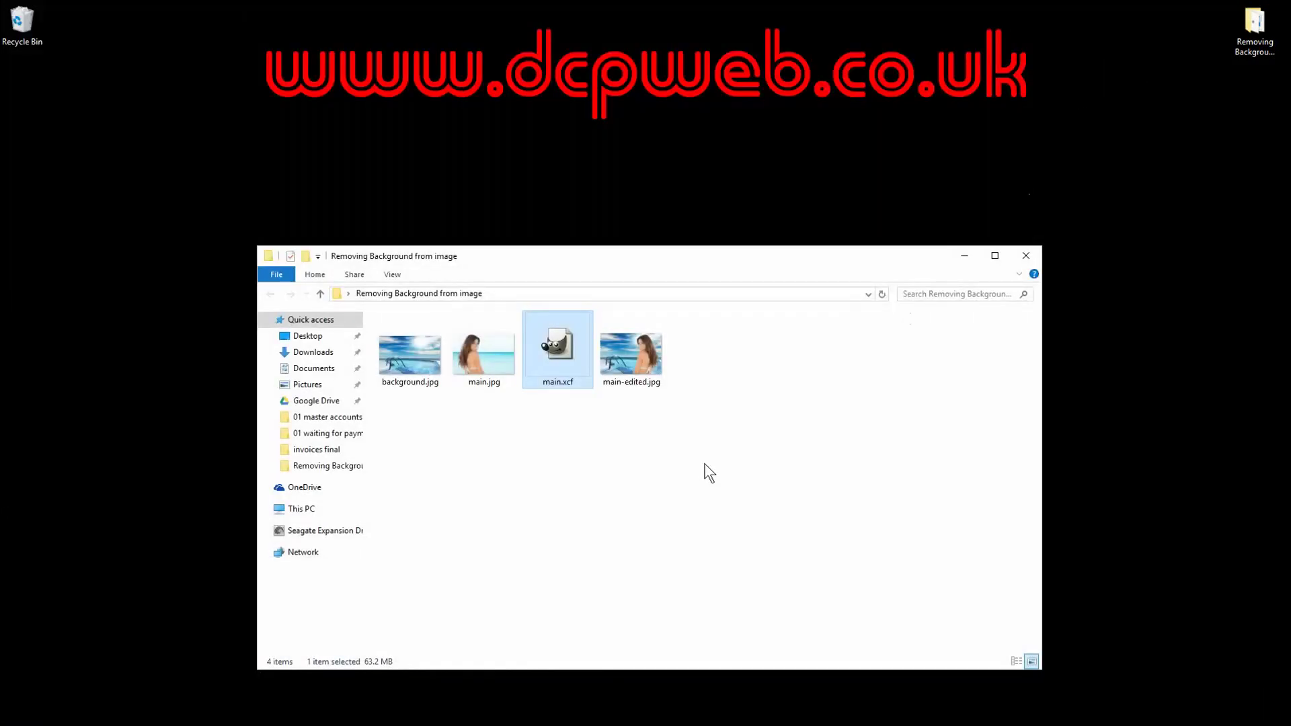
{"action": "left_click", "coordinate": [706, 464]}
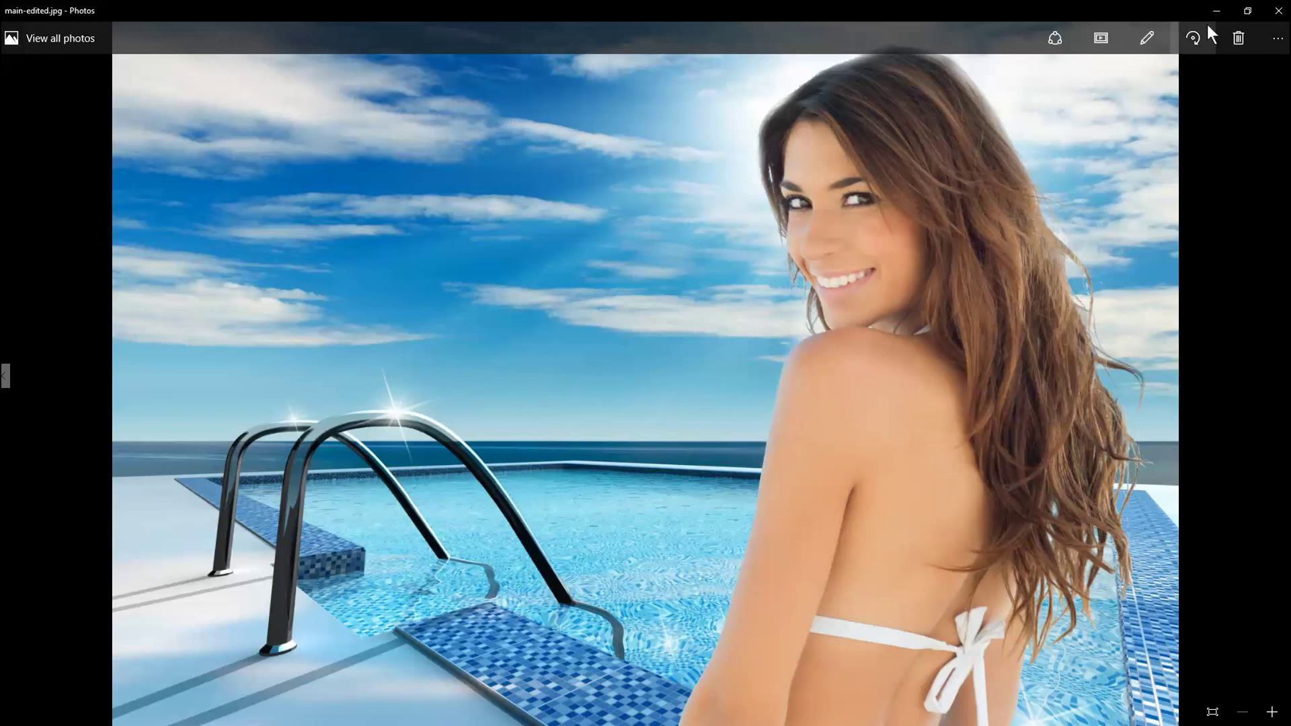
{"action": "left_click", "coordinate": [1270, 13]}
View the original main.jpg for comparison, then close Photos and the project folder window
{"action": "double_click", "coordinate": [463, 365]}
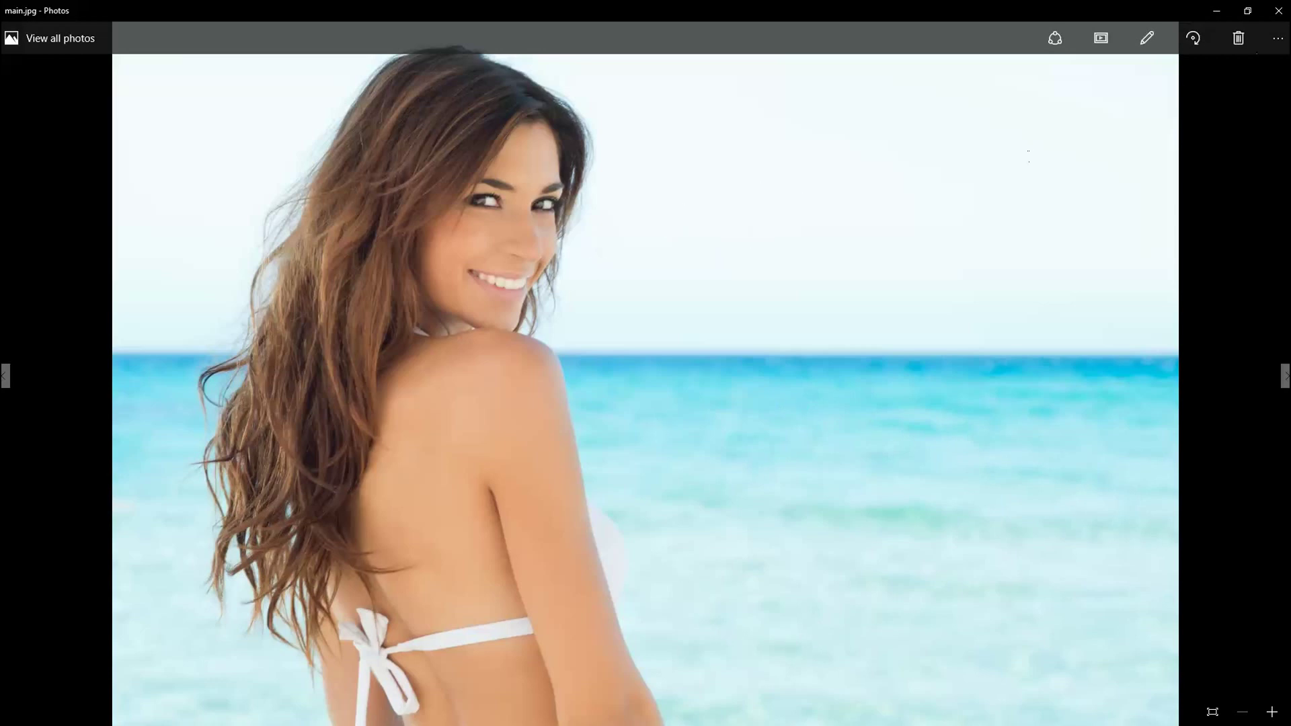
{"action": "left_click", "coordinate": [1278, 11]}
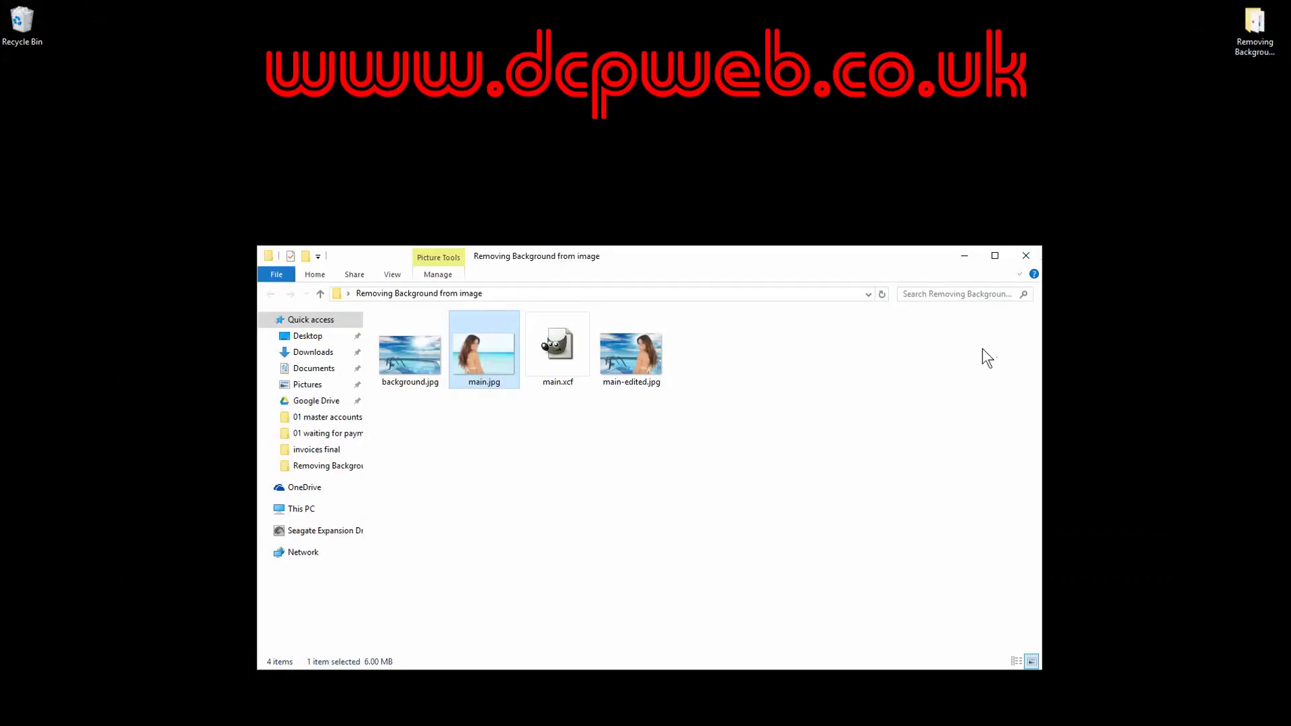
{"action": "left_click", "coordinate": [1025, 256]}
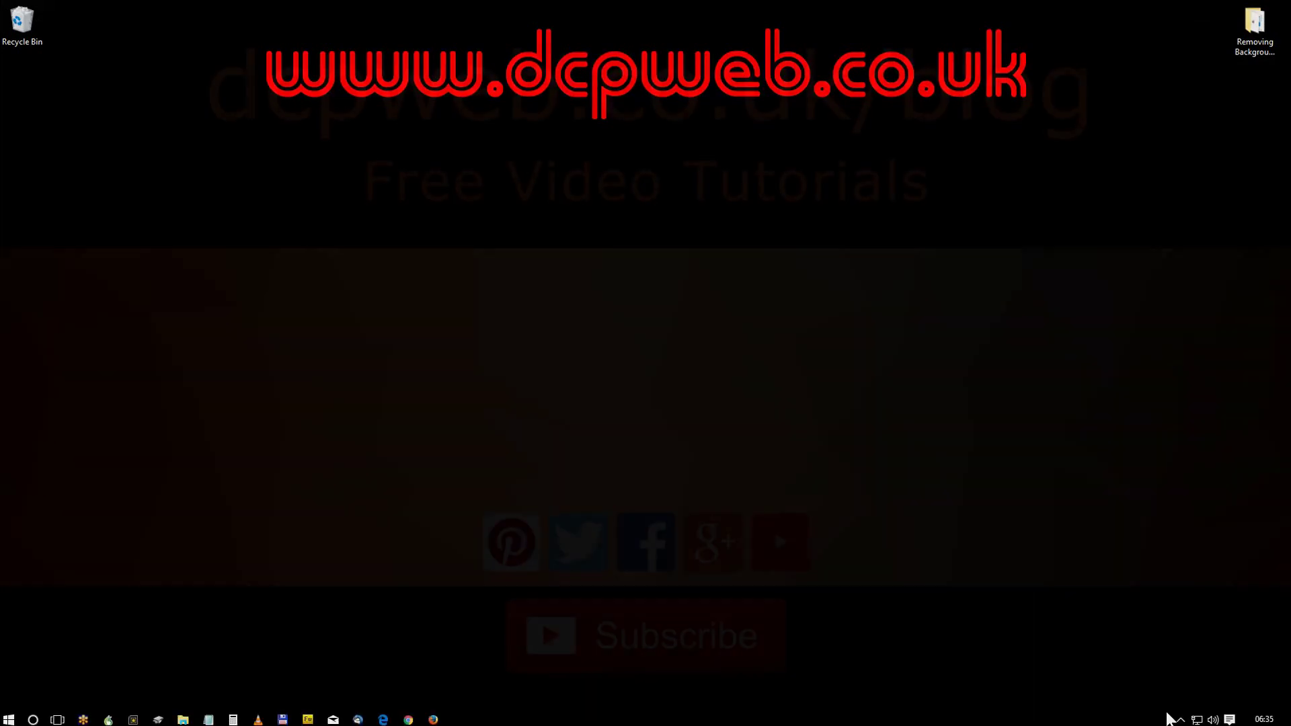